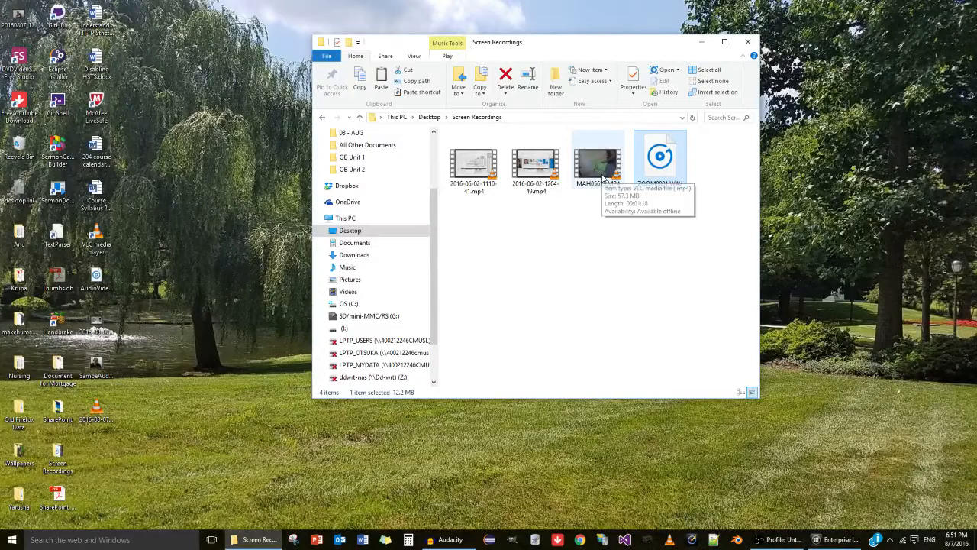
- Play MAH05613.MP4 from the Screen Recordings folder, sample two points in the video, and close the player
click(604, 174)
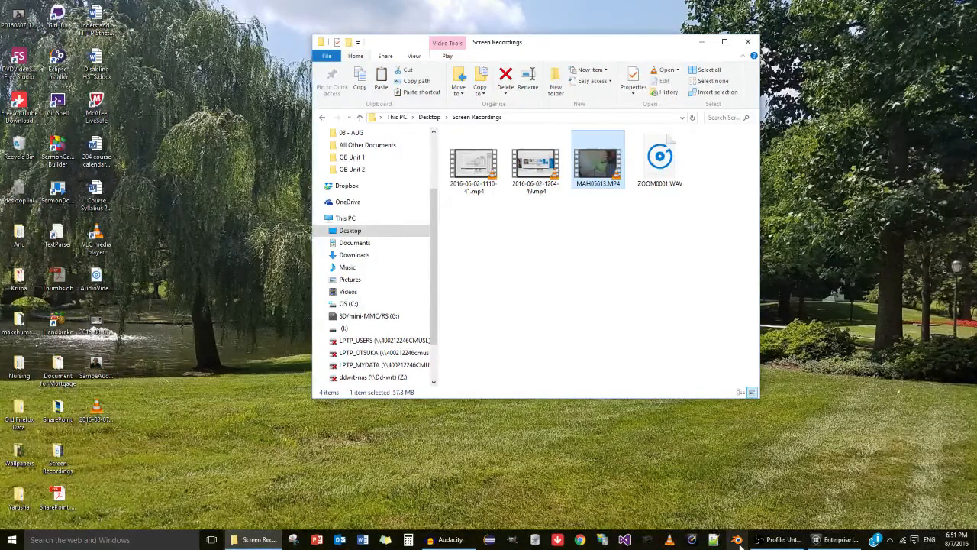
double_click(599, 169)
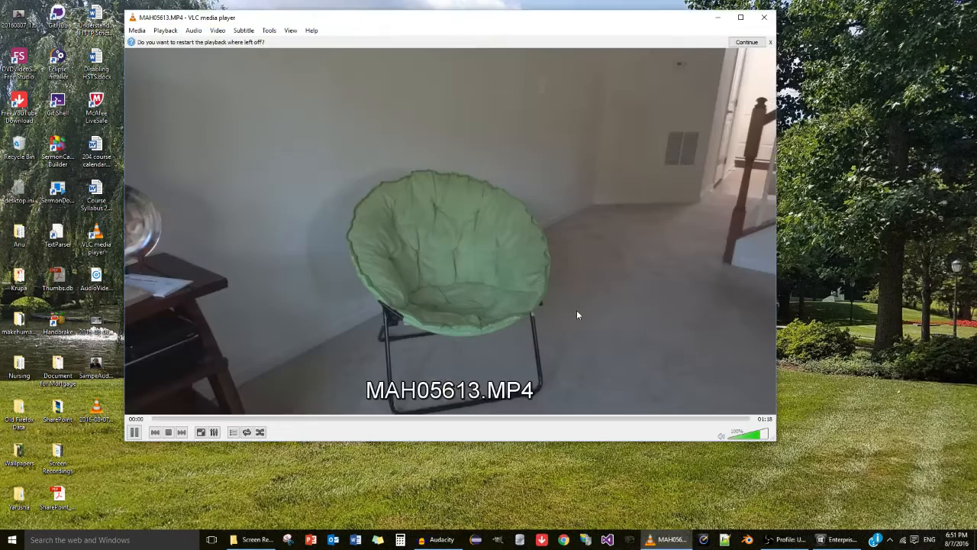
click(238, 419)
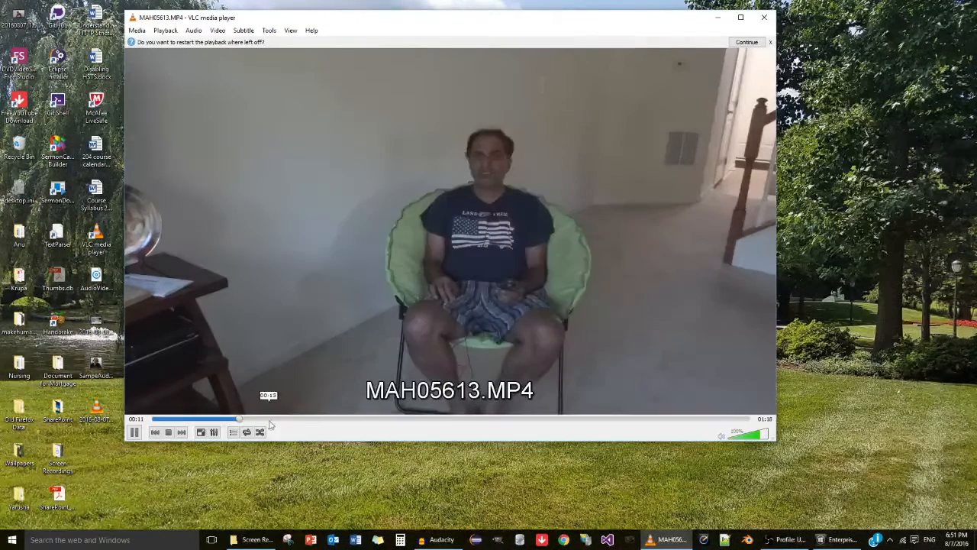
click(314, 421)
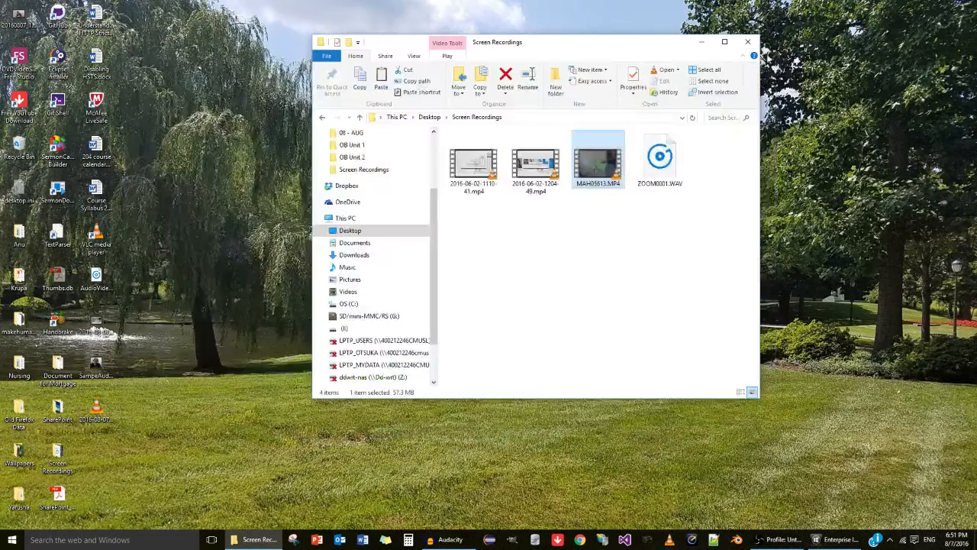
click(764, 17)
- Play ZOOM0001.WAV, skip ahead to sample the recording, and close the music player
double_click(663, 164)
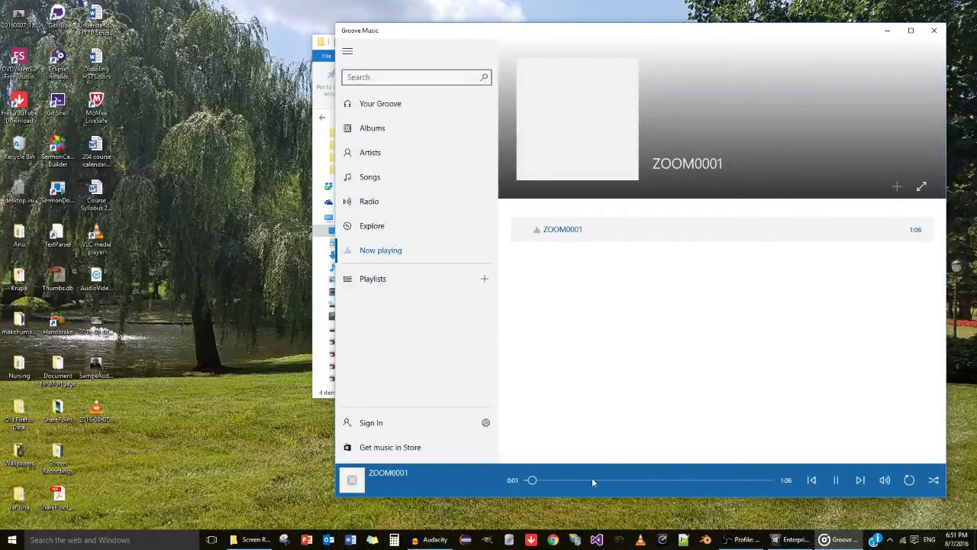
click(587, 479)
click(932, 30)
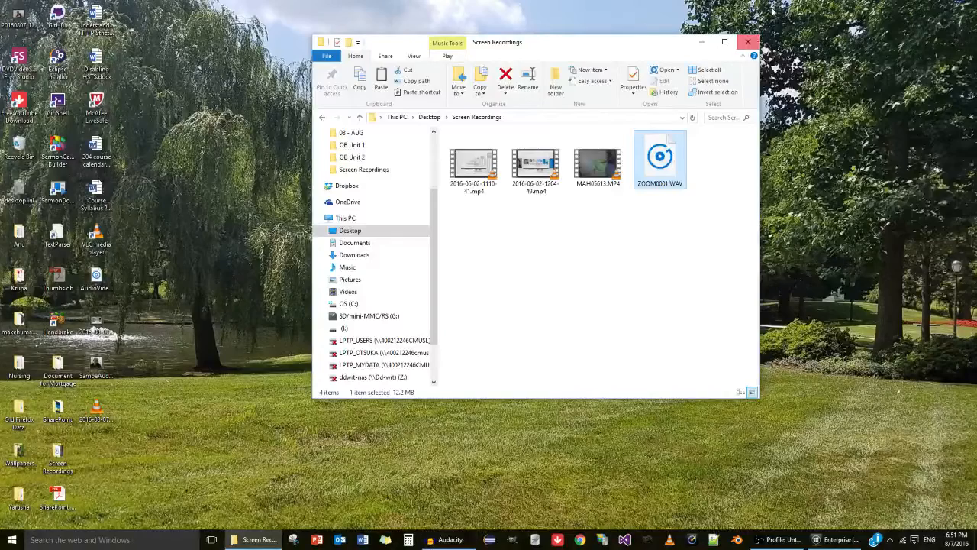
- Switch to Audacity and close its open audio project without saving changes
click(460, 532)
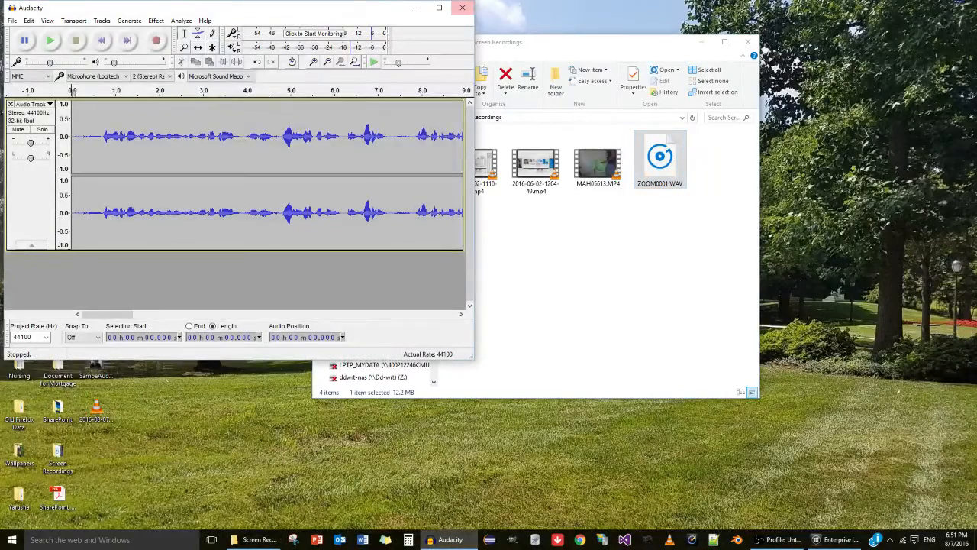
click(462, 9)
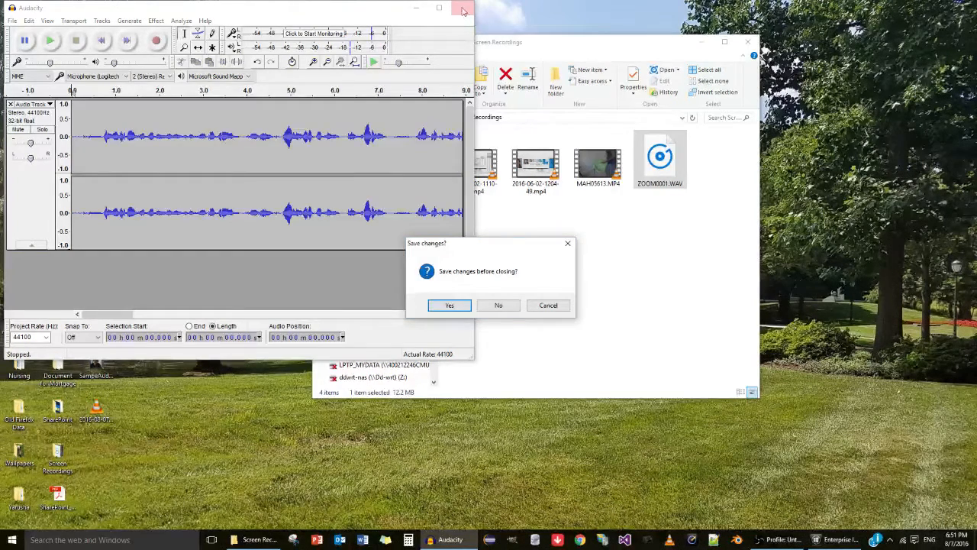
click(499, 306)
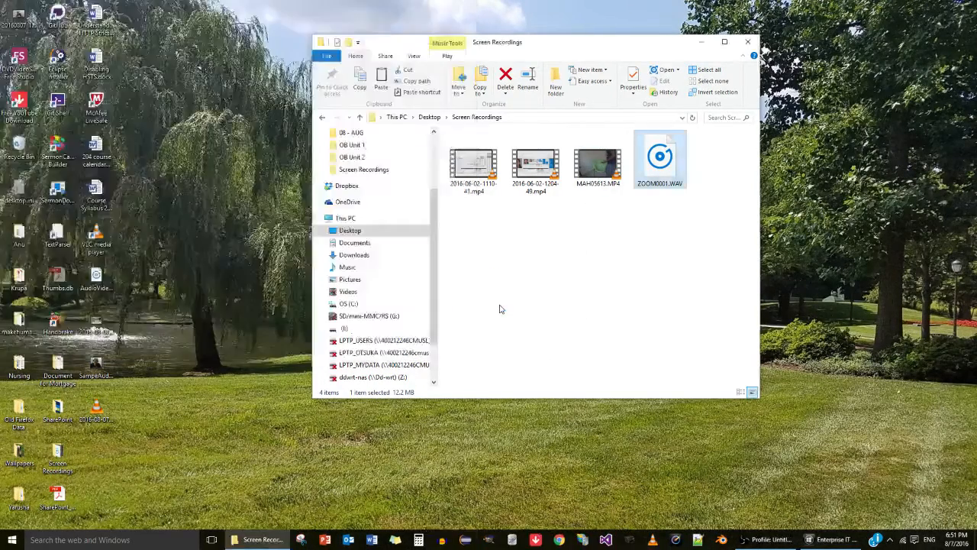
- Reopen Audacity, import ZOOM0001.WAV from the Screen Recordings folder, and maximize the project window
click(442, 539)
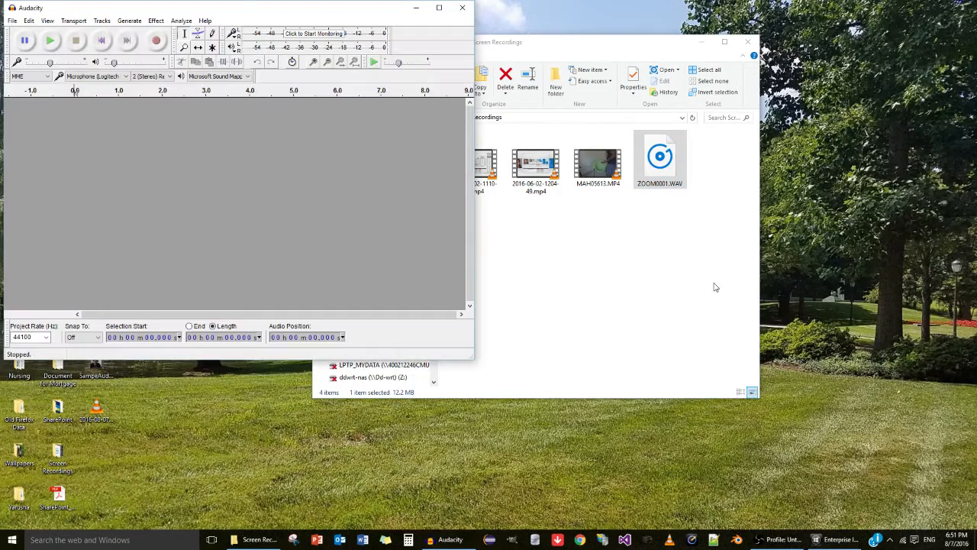
drag(676, 185, 294, 181)
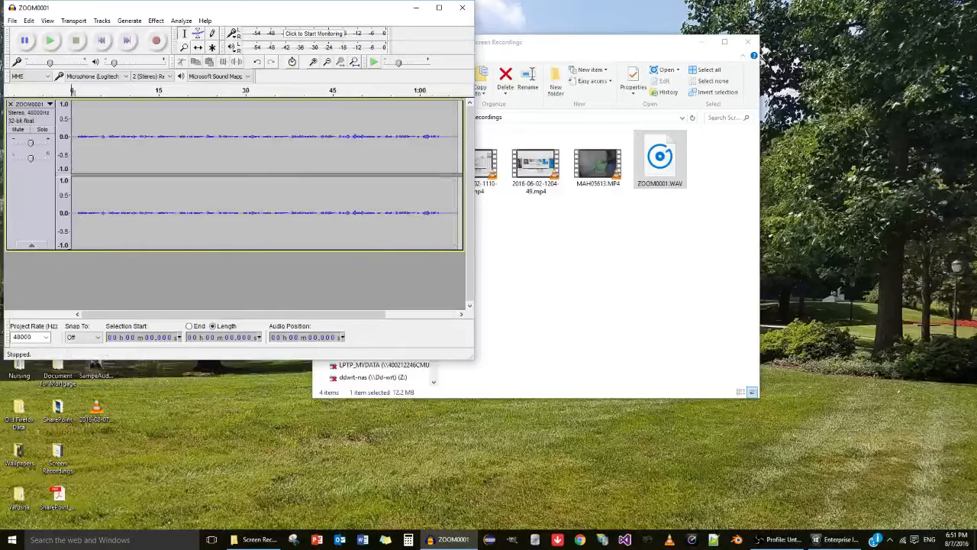
click(438, 8)
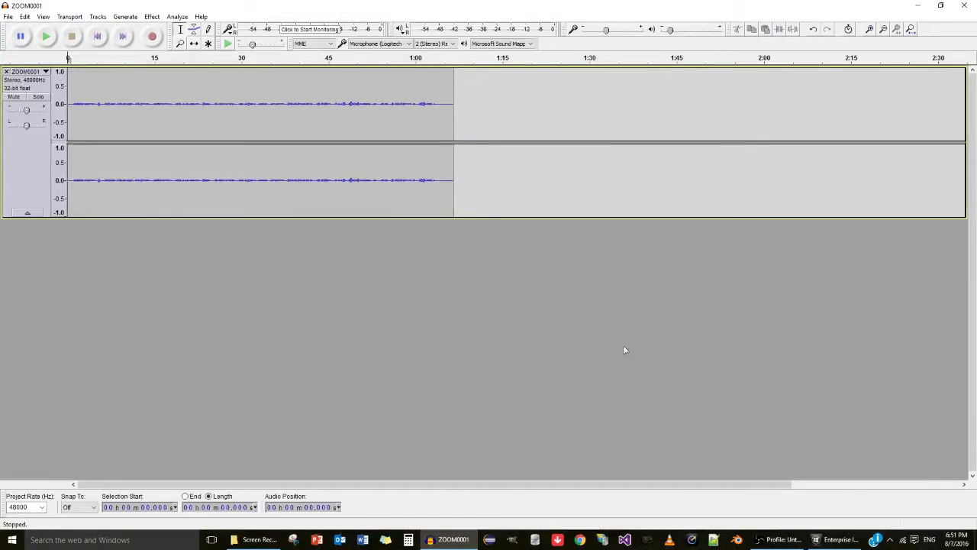
- Show the ZOOM0001 track as a decibel waveform and increase the track's height
click(37, 74)
click(38, 157)
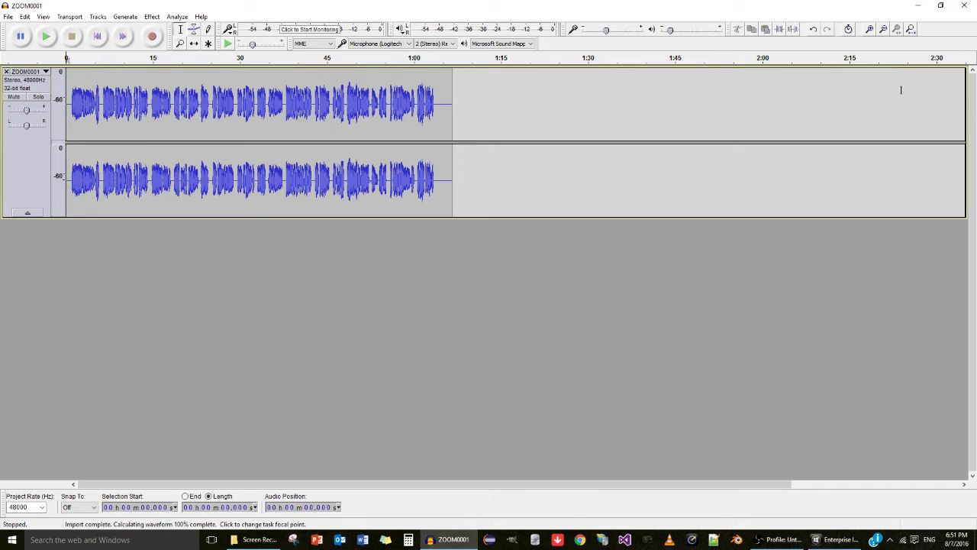
click(869, 29)
click(870, 29)
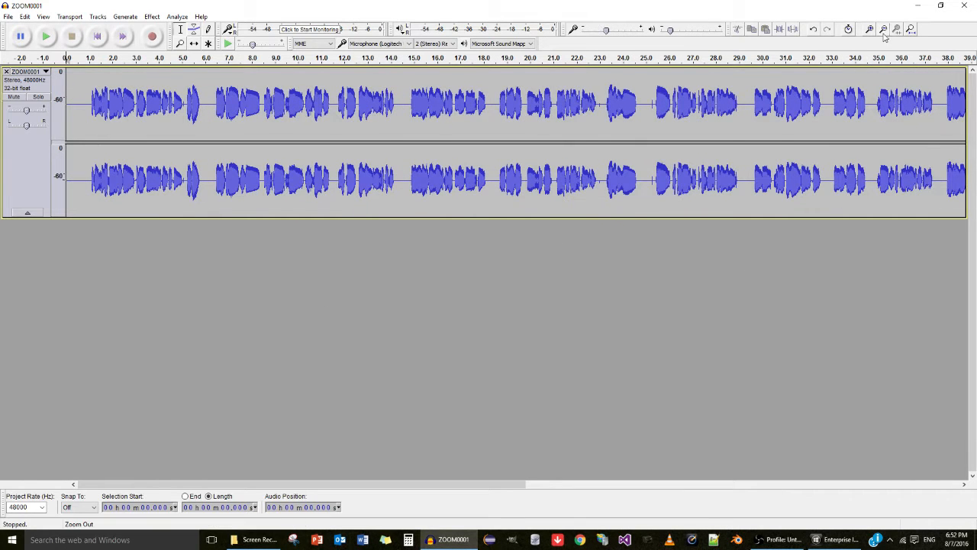
key(ctrl+3)
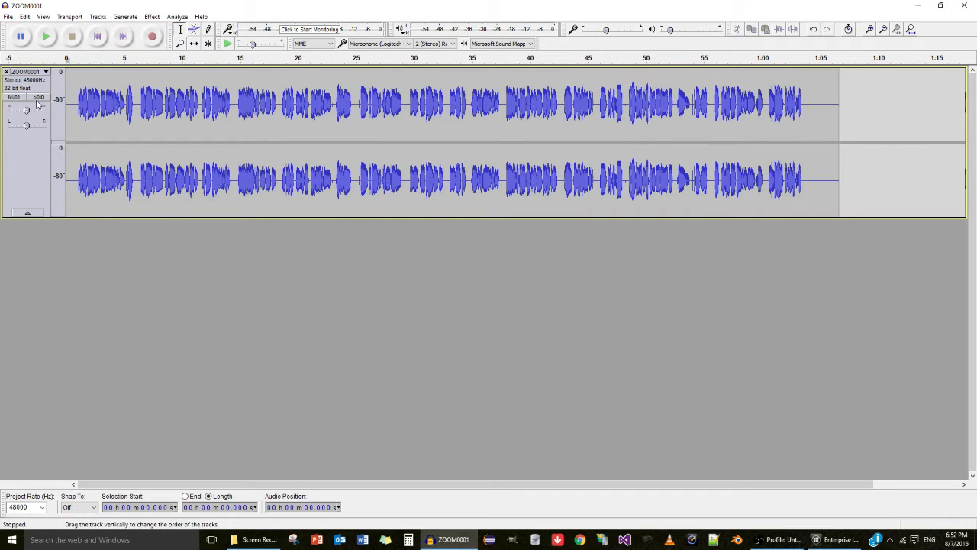
drag(78, 221, 73, 353)
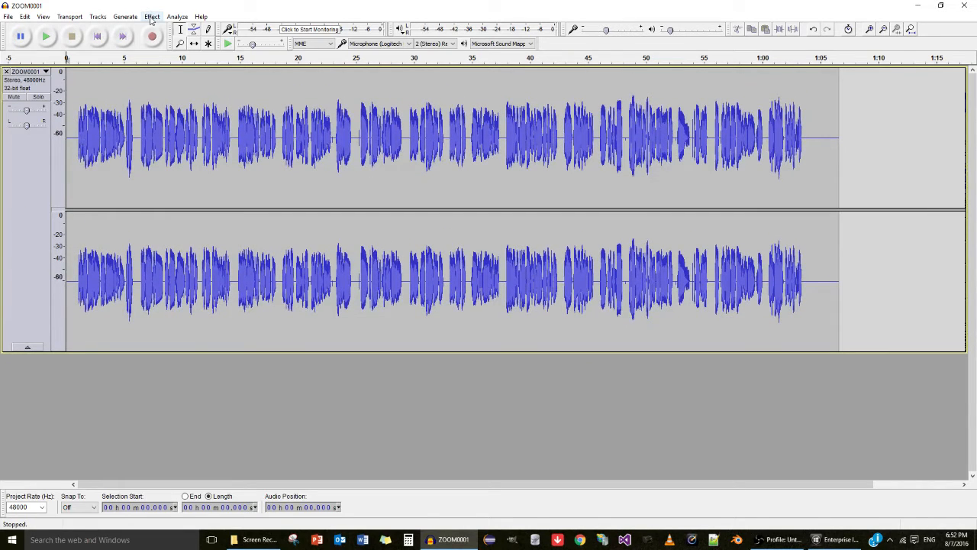
- Listen to the start of the track, preview the Amplify effect, and amplify the whole track by 23.07 dB without clipping
click(46, 36)
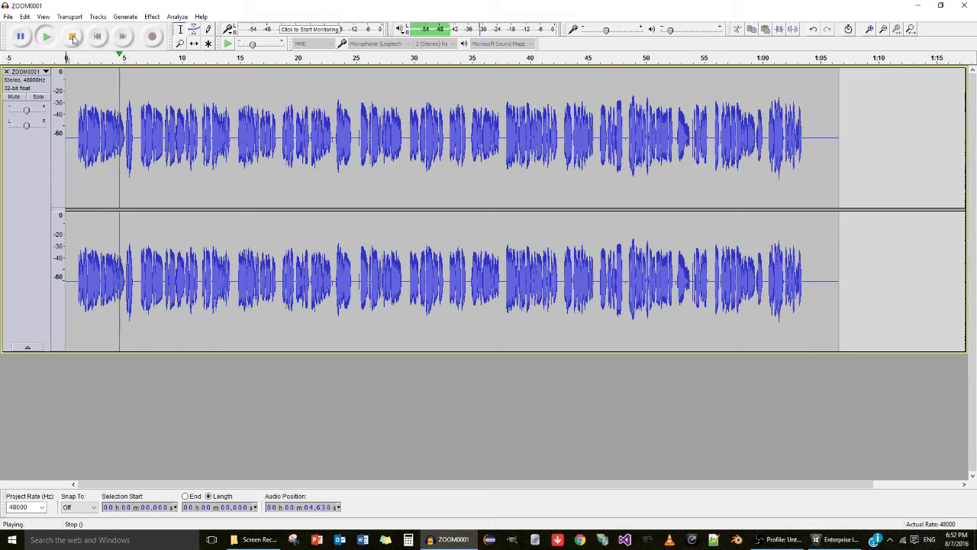
key(space)
click(151, 16)
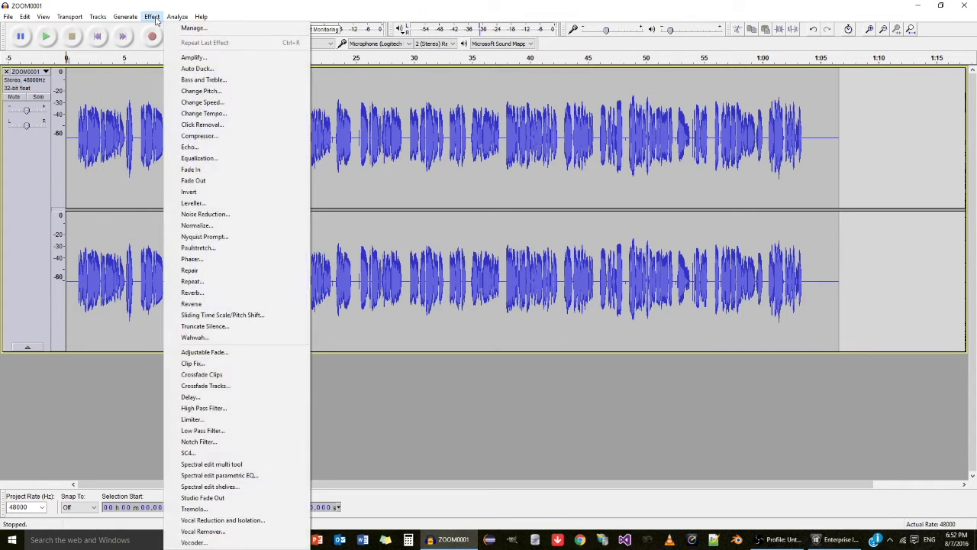
click(183, 59)
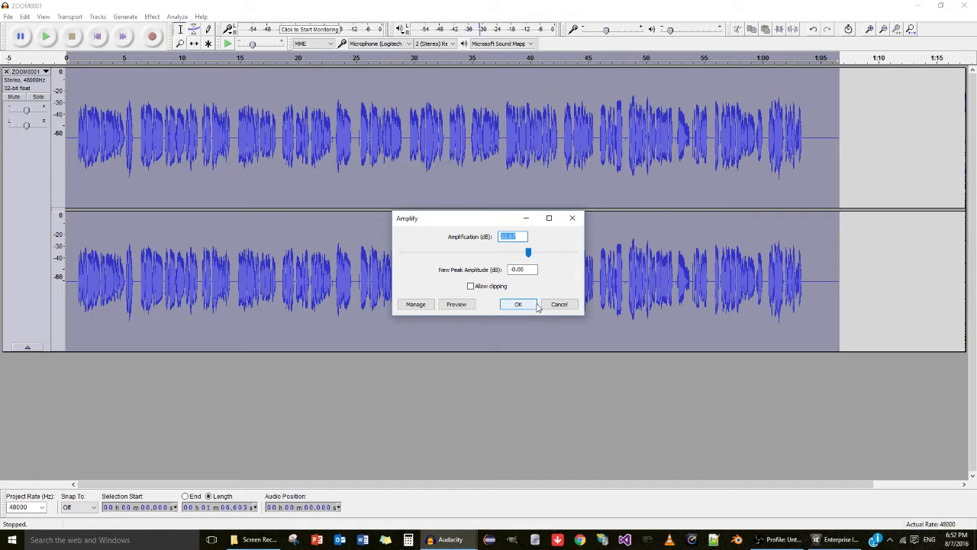
click(456, 305)
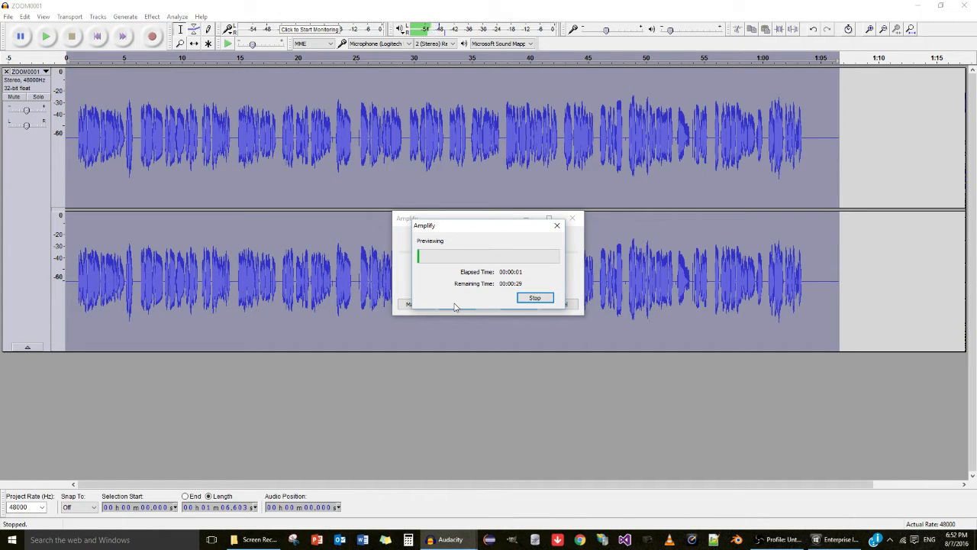
click(534, 298)
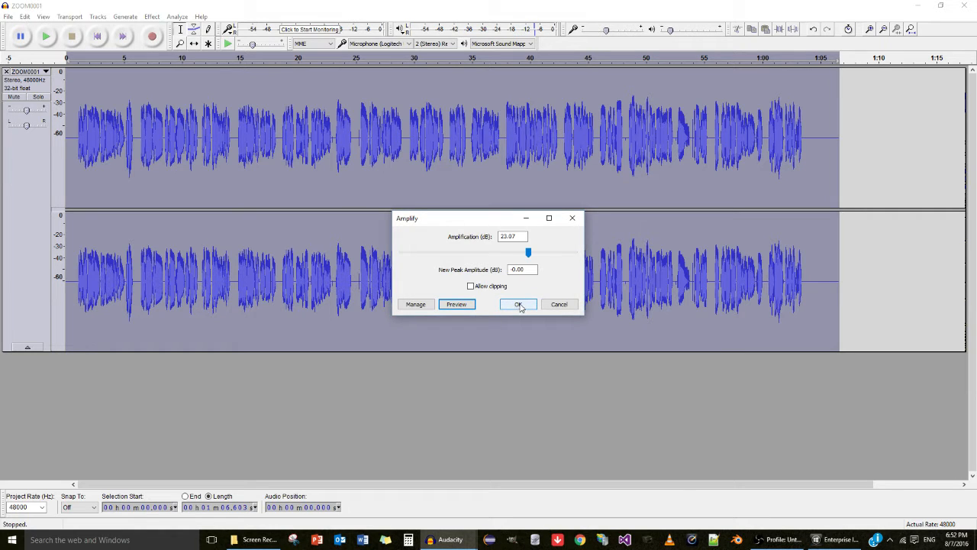
click(519, 304)
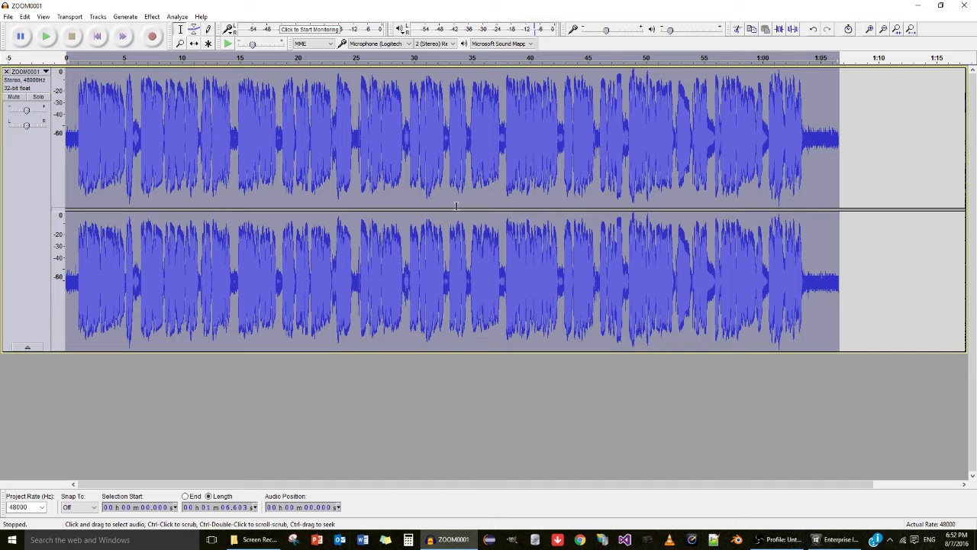
- Export the amplified audio as an MP3 file named ZOOM0001 into the Screen Recordings folder on the Desktop
click(7, 16)
click(53, 156)
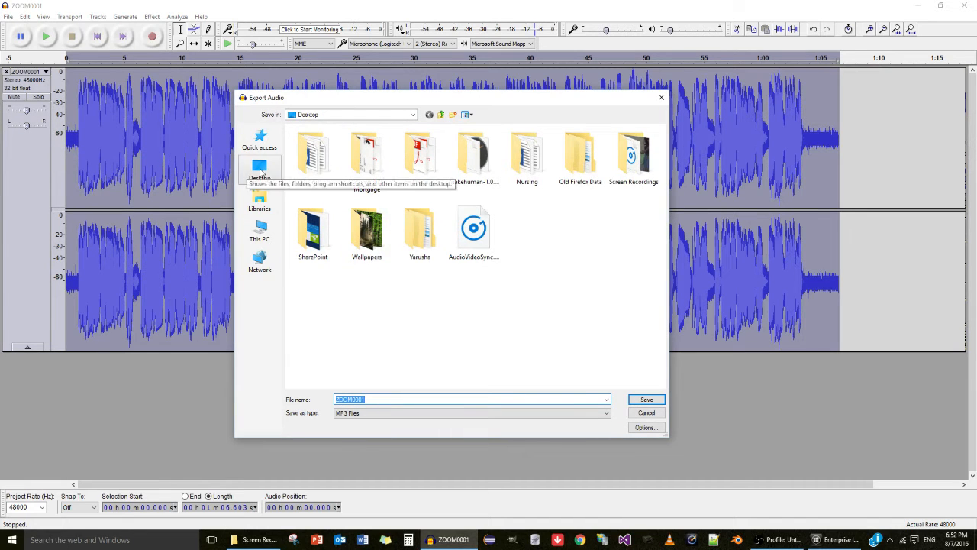
click(261, 171)
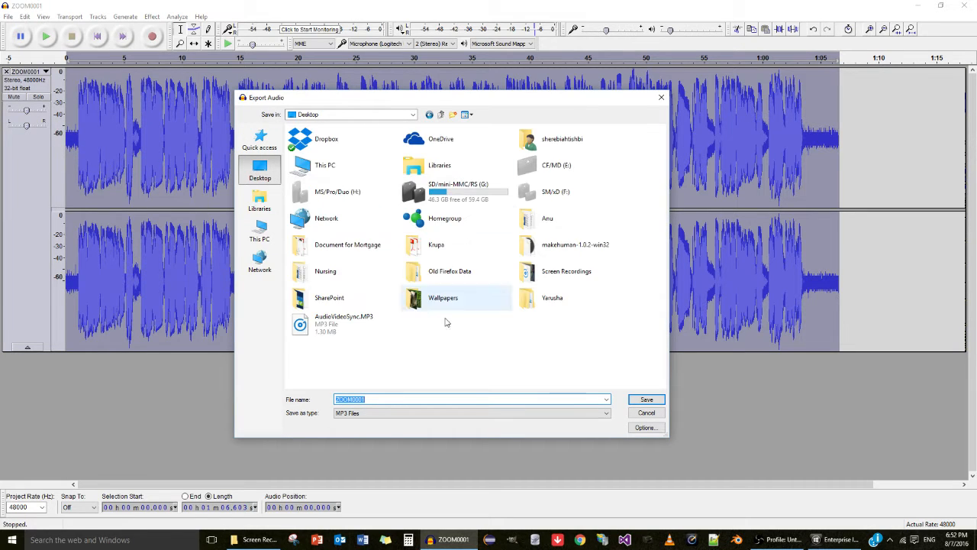
double_click(563, 281)
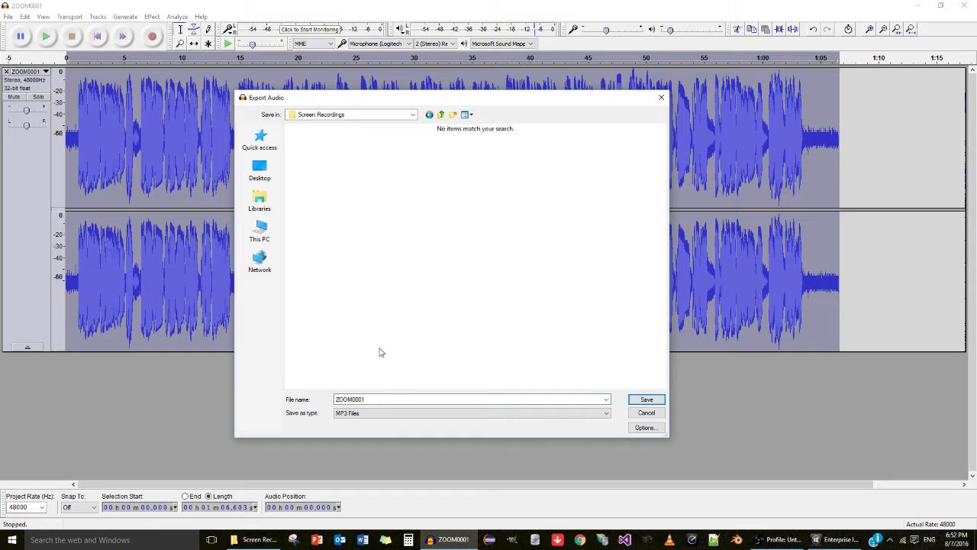
click(645, 399)
click(543, 354)
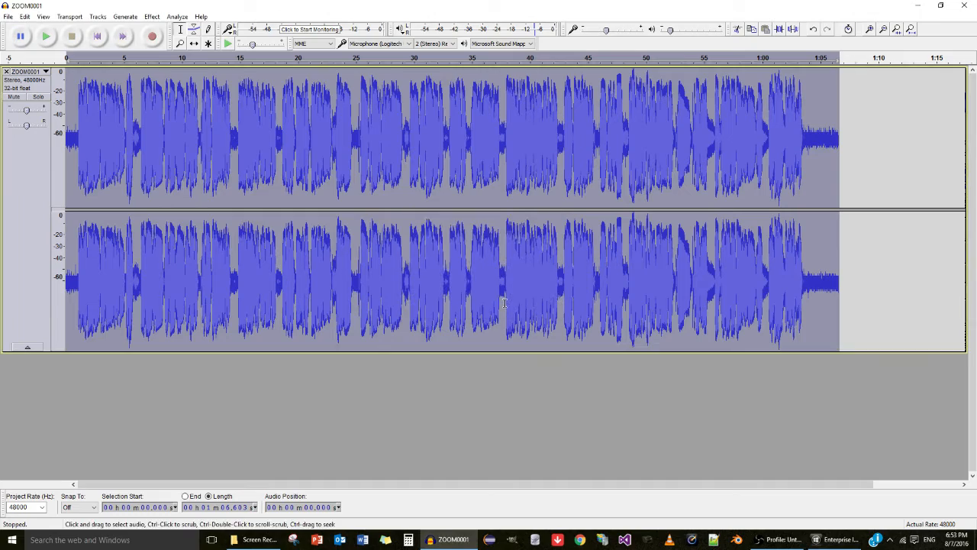
- Minimize Audacity, compare the WAV and MP3 files in the Screen Recordings folder, and briefly play ZOOM0001.mp3
click(918, 5)
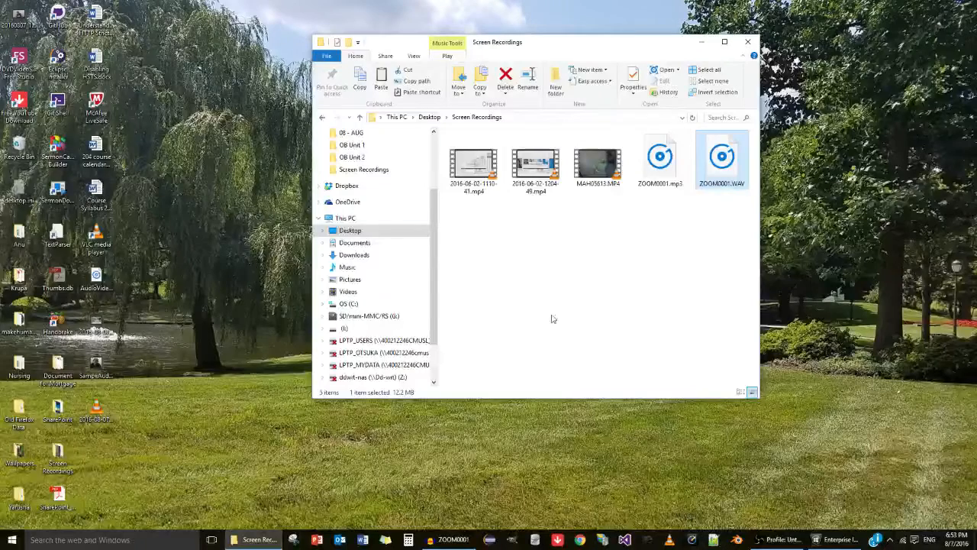
click(655, 307)
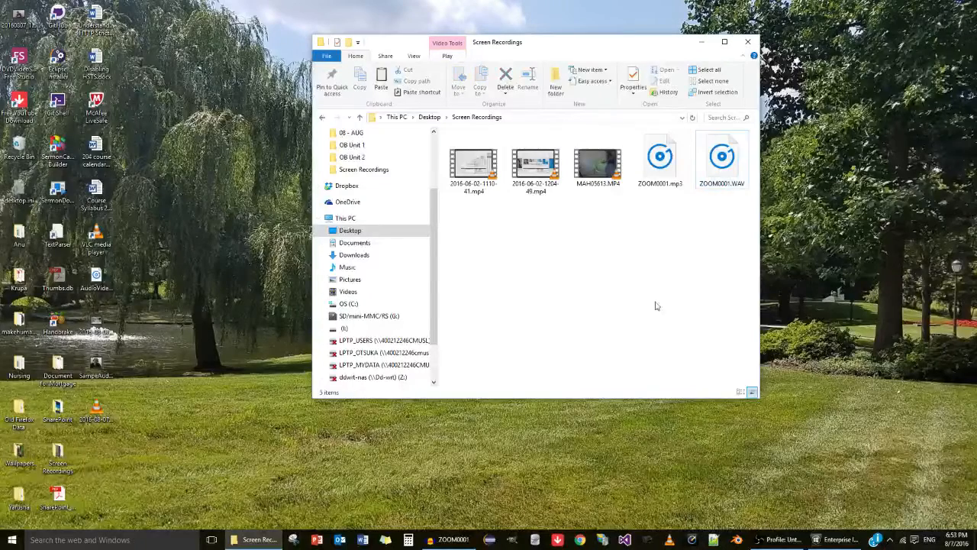
click(736, 164)
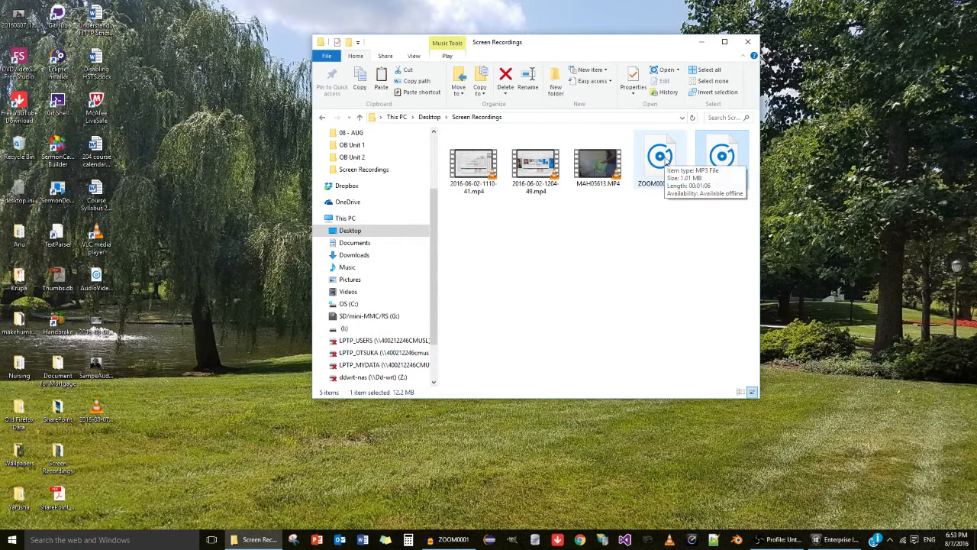
click(664, 159)
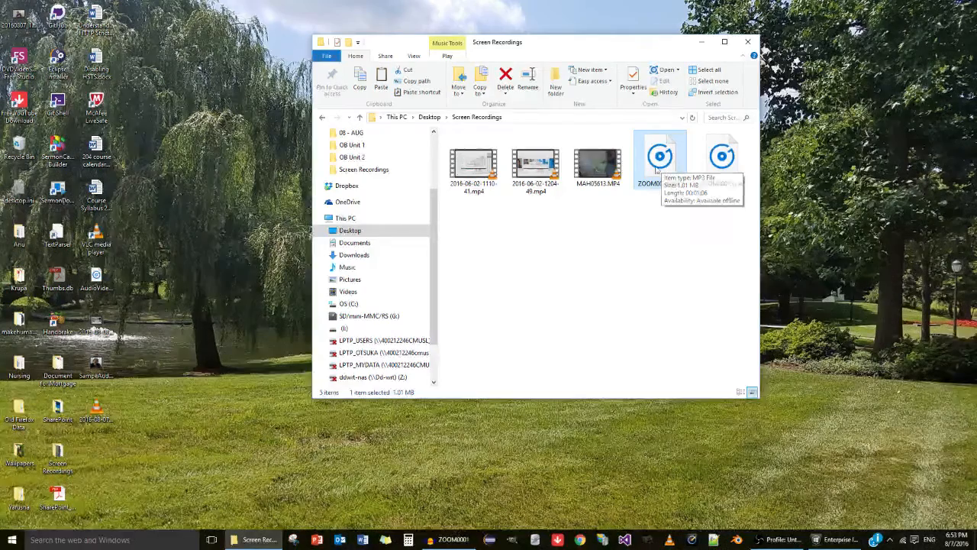
double_click(673, 155)
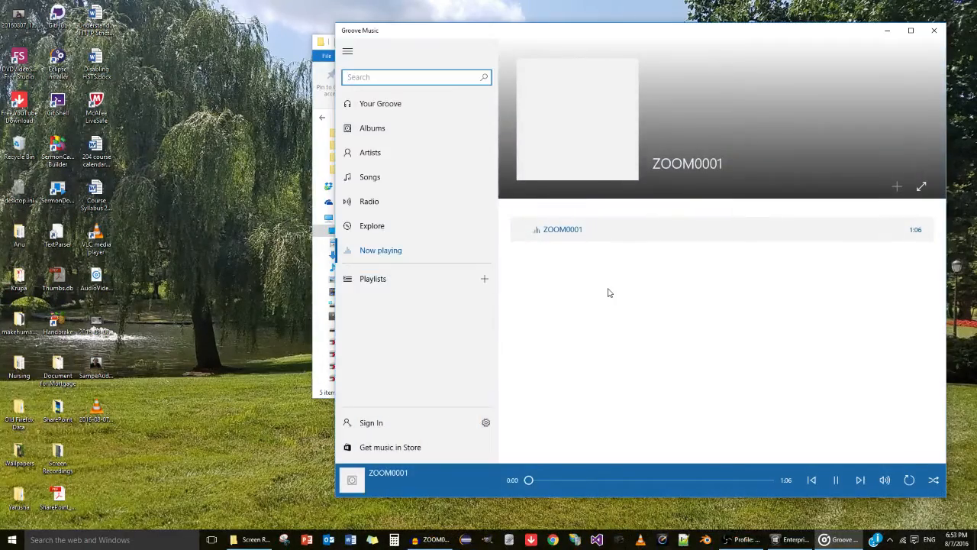
click(933, 31)
click(551, 327)
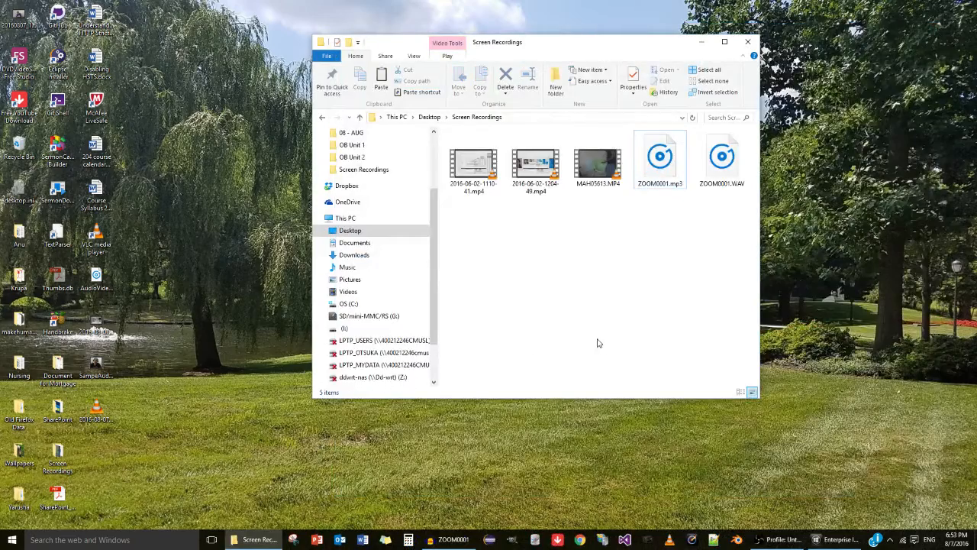
- Launch Blender, dismiss the splash screen, and maximize the window
click(738, 539)
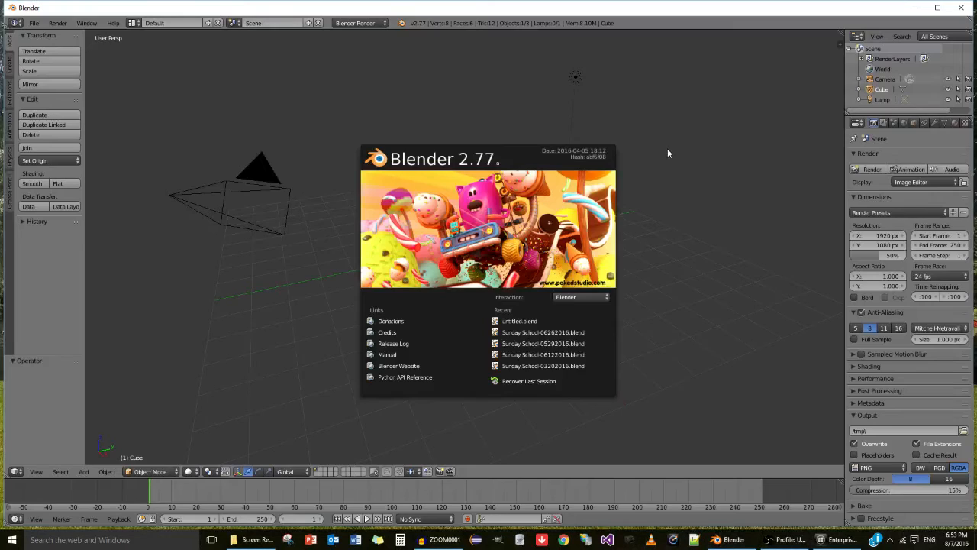
click(691, 227)
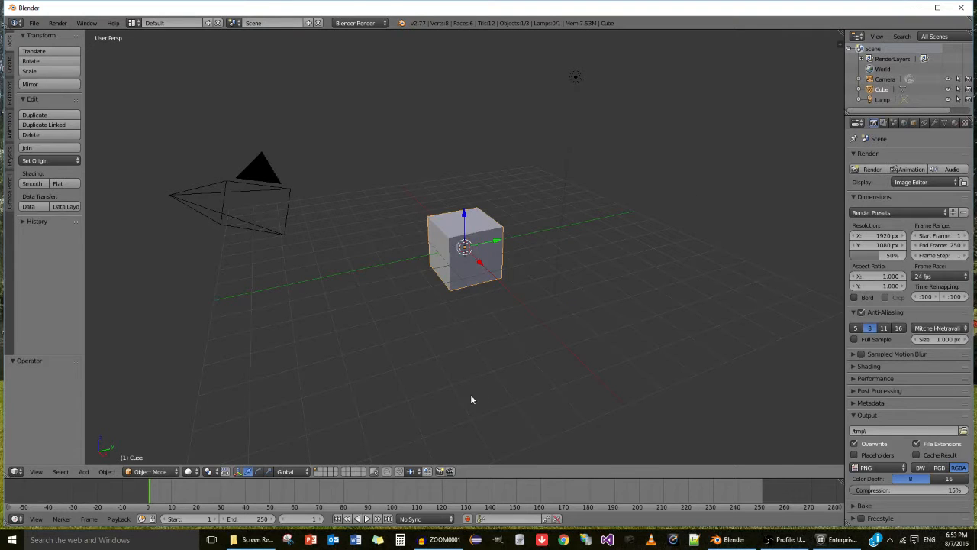
click(938, 8)
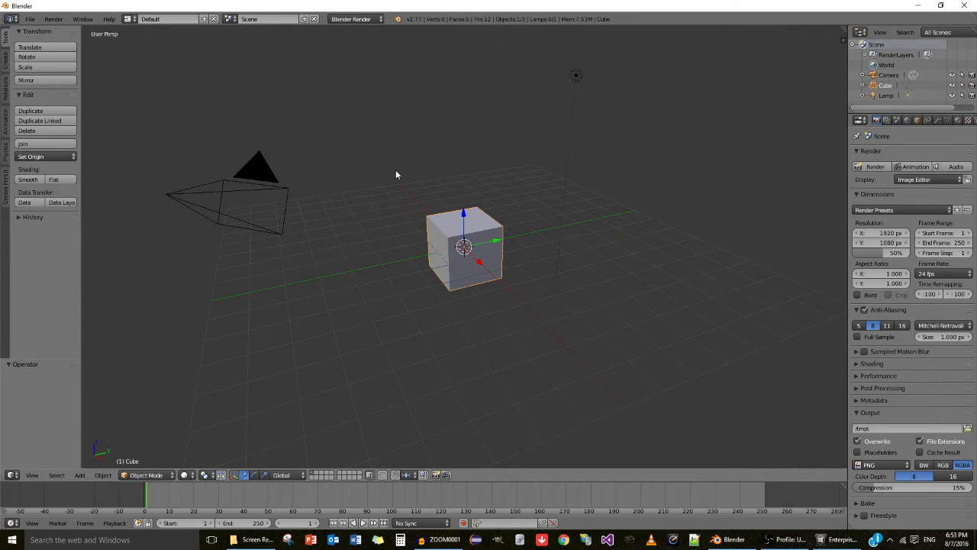
- Switch to the Video Editing screen layout and change the Graph Editor area to the Properties editor
middle_drag(640, 239, 543, 167)
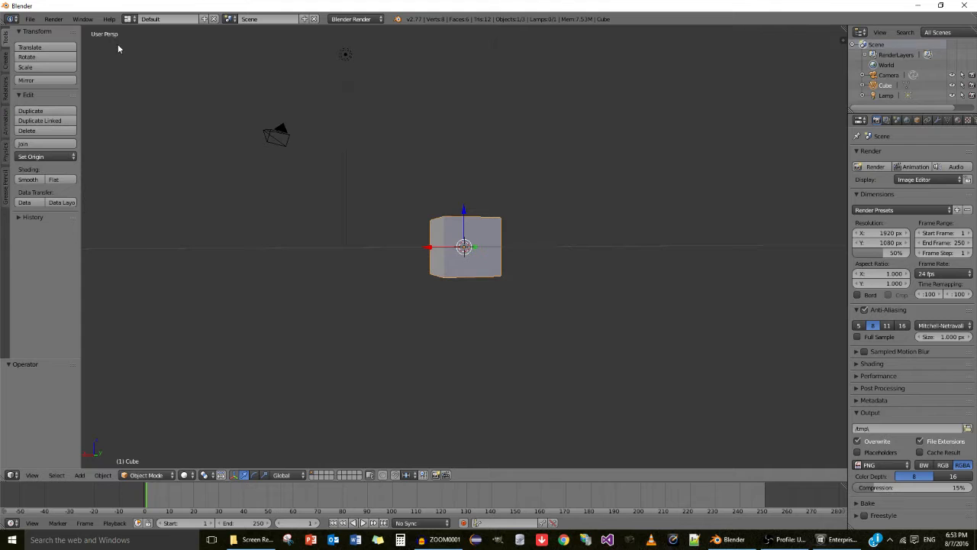
click(127, 18)
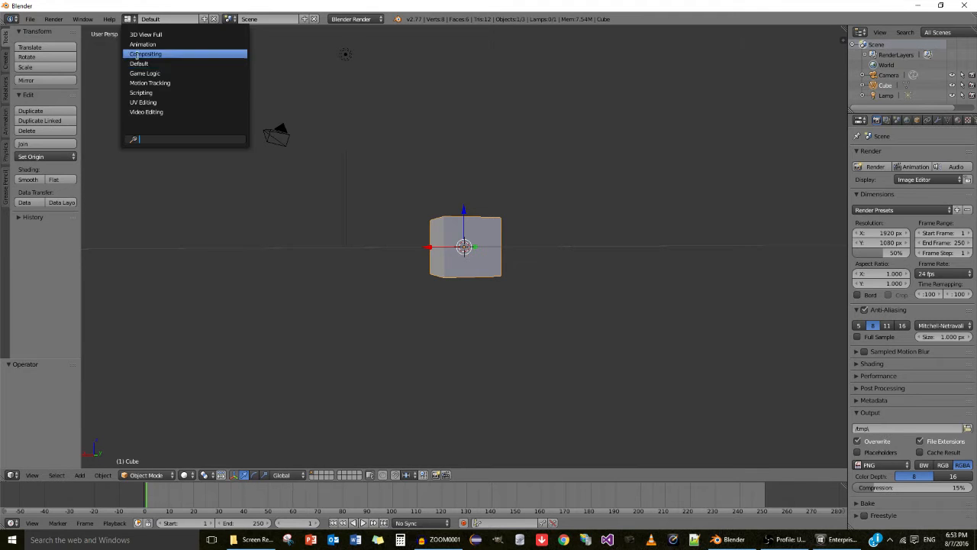
click(145, 111)
click(12, 272)
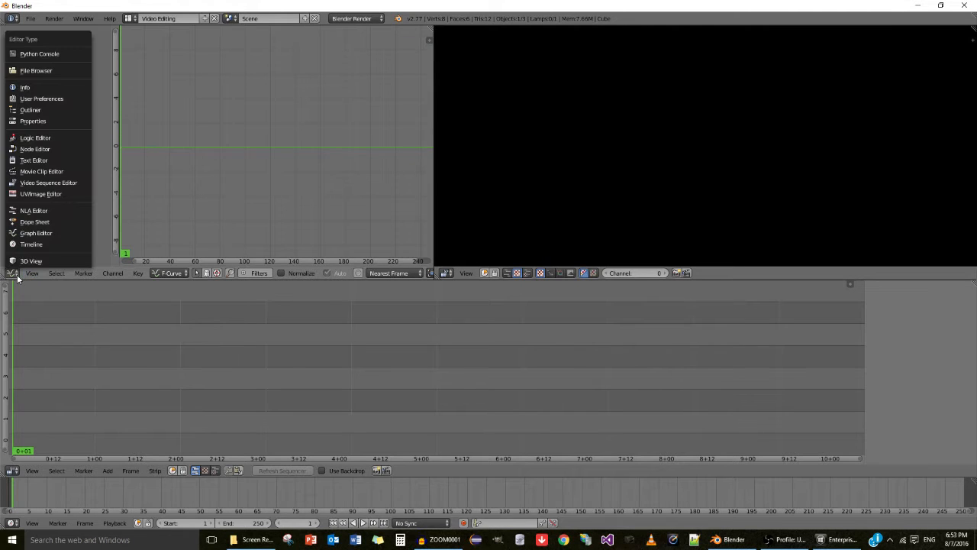
click(46, 121)
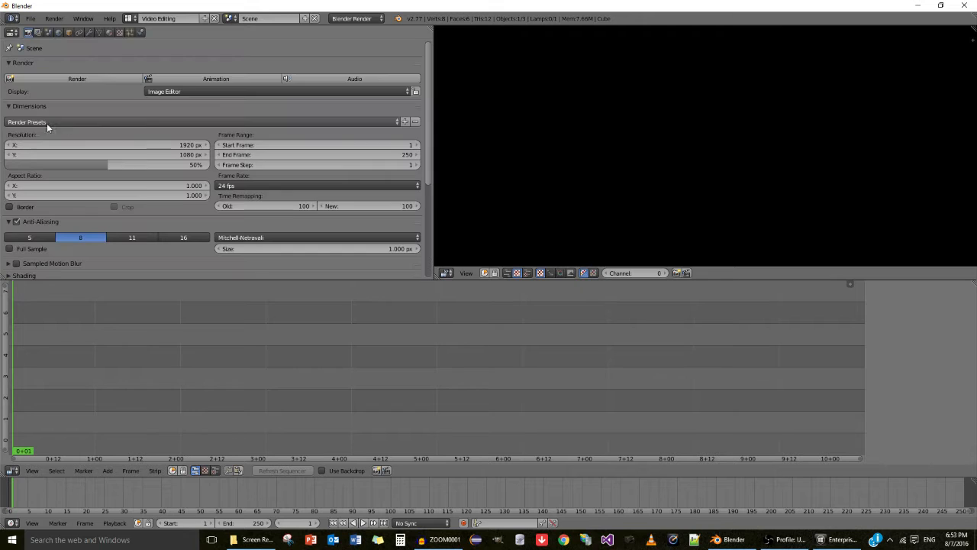
- Set the render display to Keep UI and apply the HDTV 720p preset with a 29.97 fps frame rate
click(206, 91)
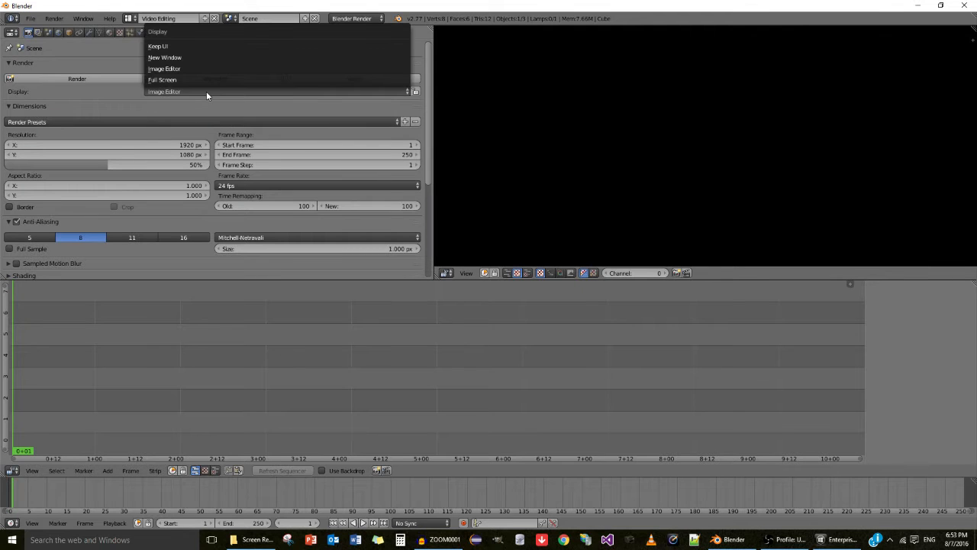
click(167, 48)
click(87, 122)
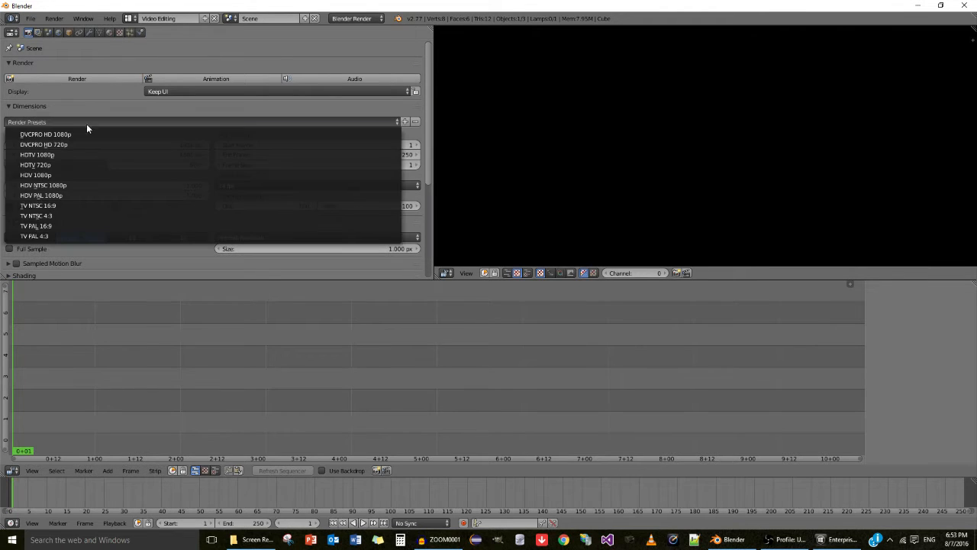
click(60, 165)
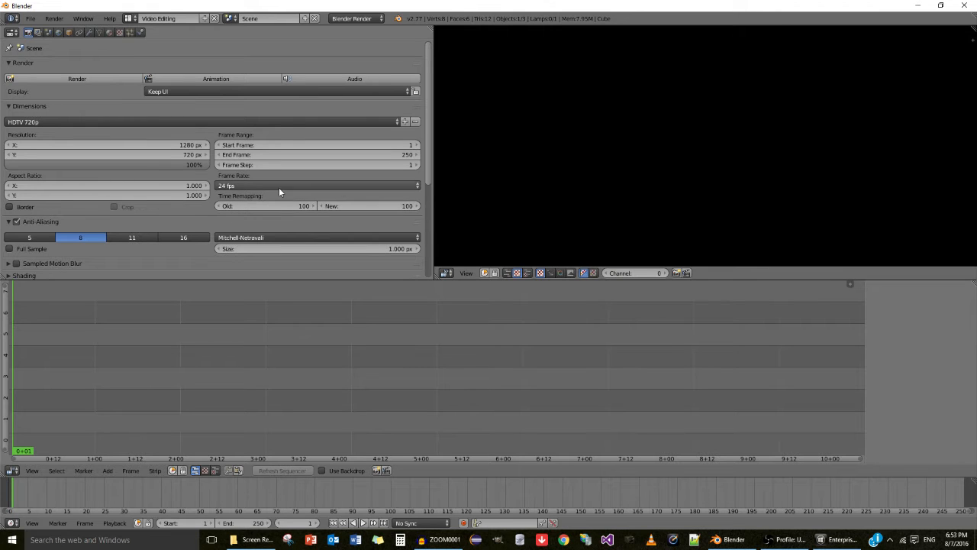
click(279, 186)
click(247, 237)
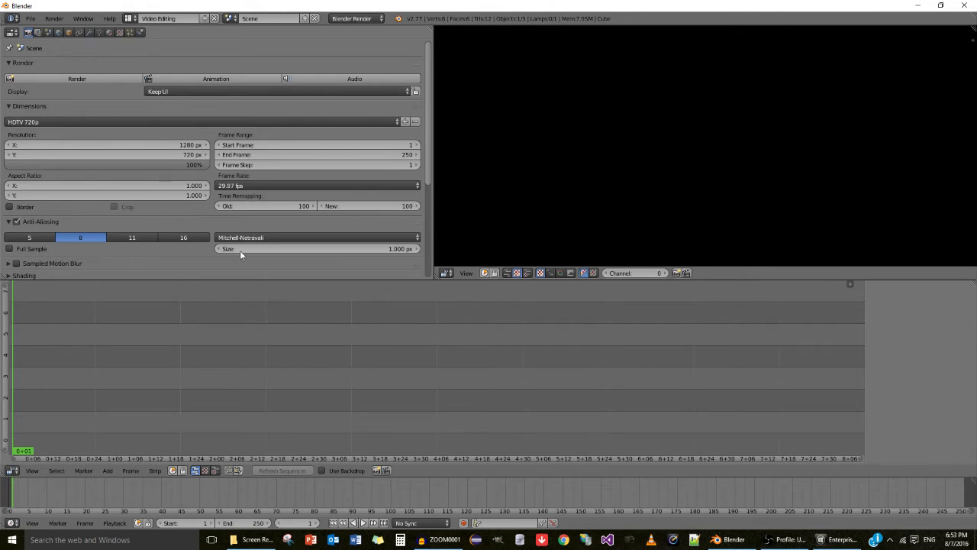
- Set the output file format to MPEG and its encoding format to MPEG-4
scroll(257, 217, down, 3)
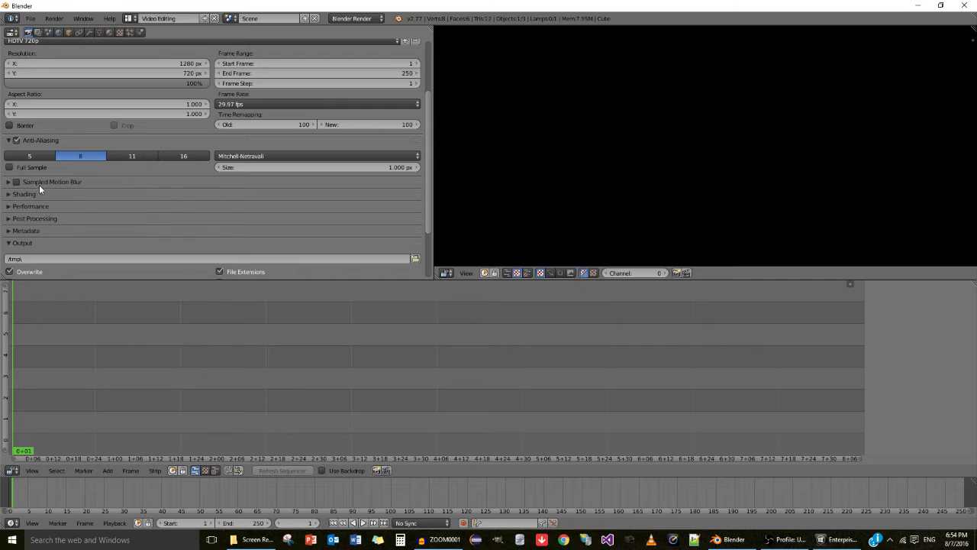
scroll(245, 203, down, 1)
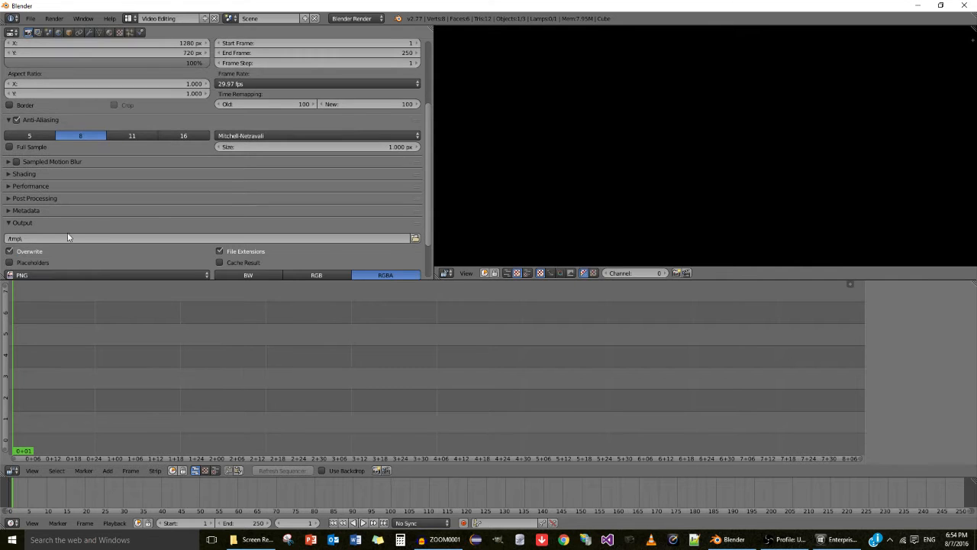
scroll(121, 265, down, 2)
click(114, 222)
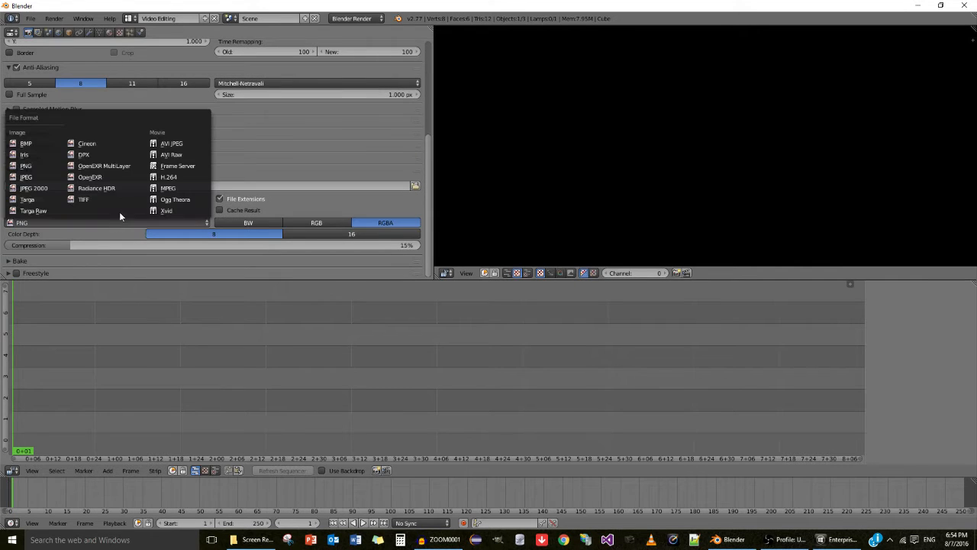
click(183, 188)
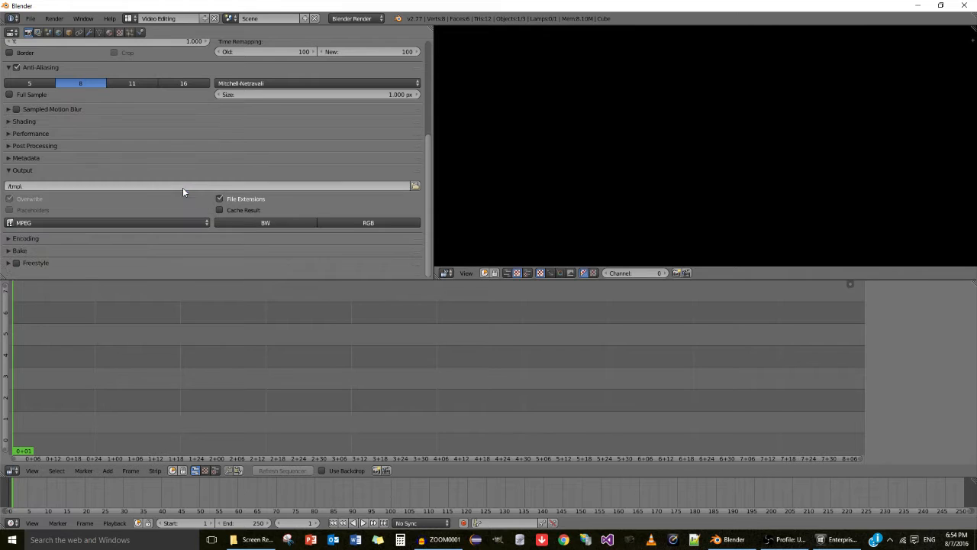
click(117, 238)
scroll(117, 235, down, 3)
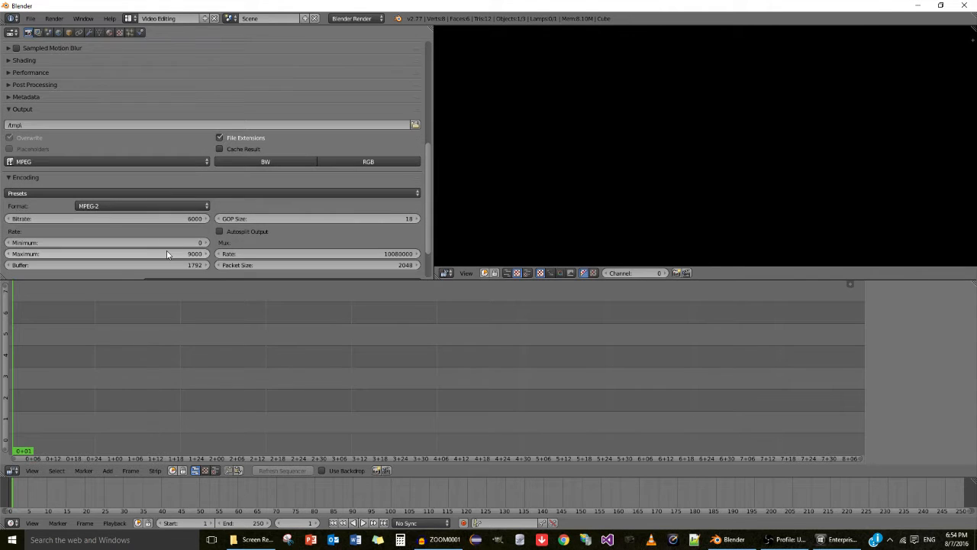
click(185, 202)
click(192, 179)
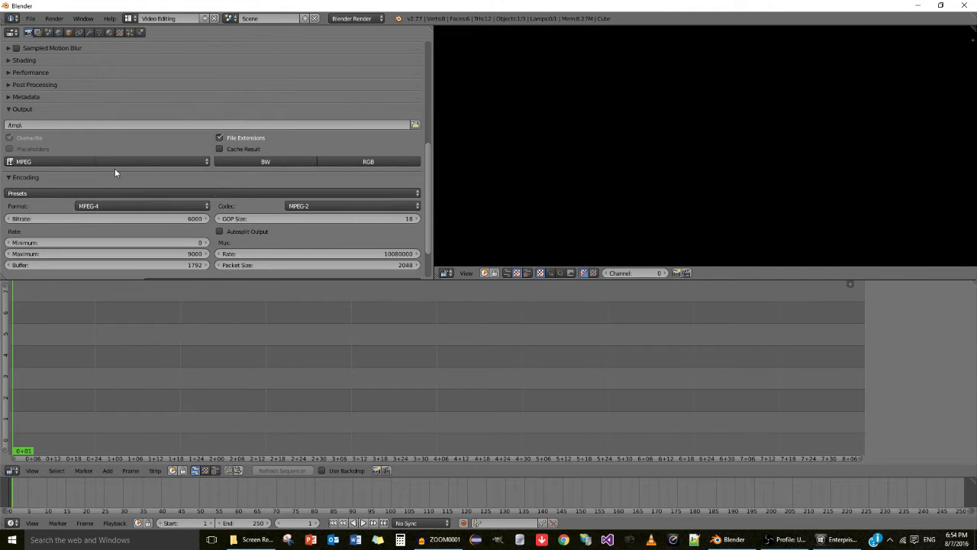
- Set the video codec to MPEG-4(divx) and the audio codec to MP3
click(299, 213)
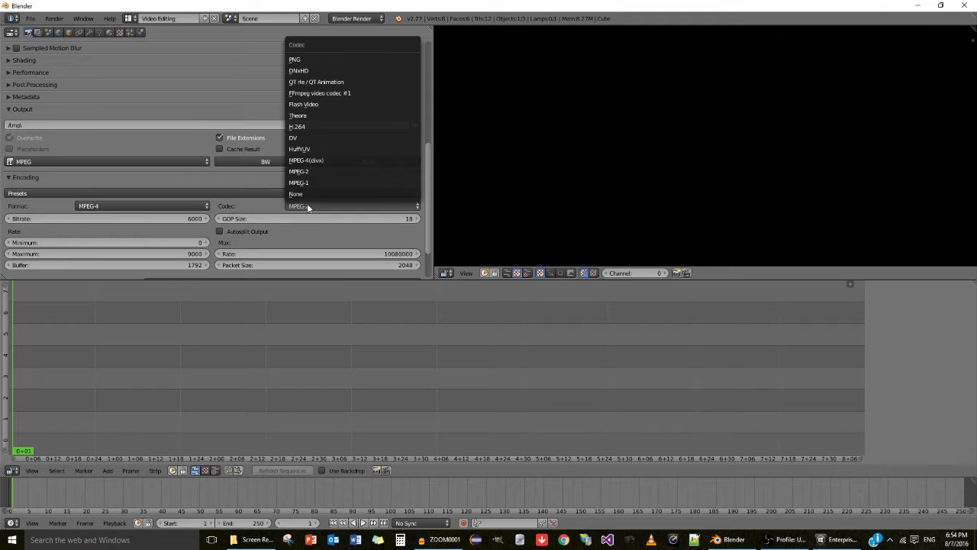
click(315, 160)
scroll(193, 231, down, 3)
click(193, 230)
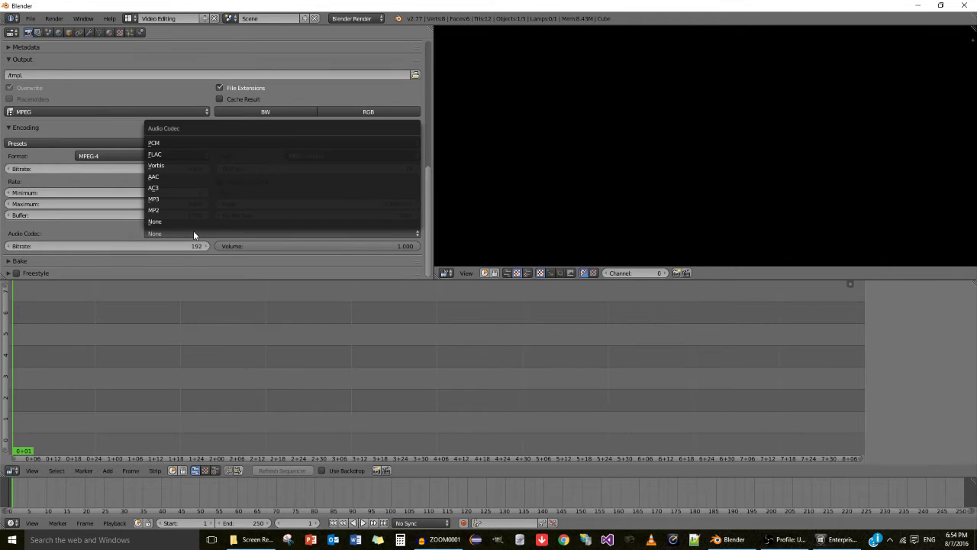
click(171, 198)
scroll(249, 312, up, 3)
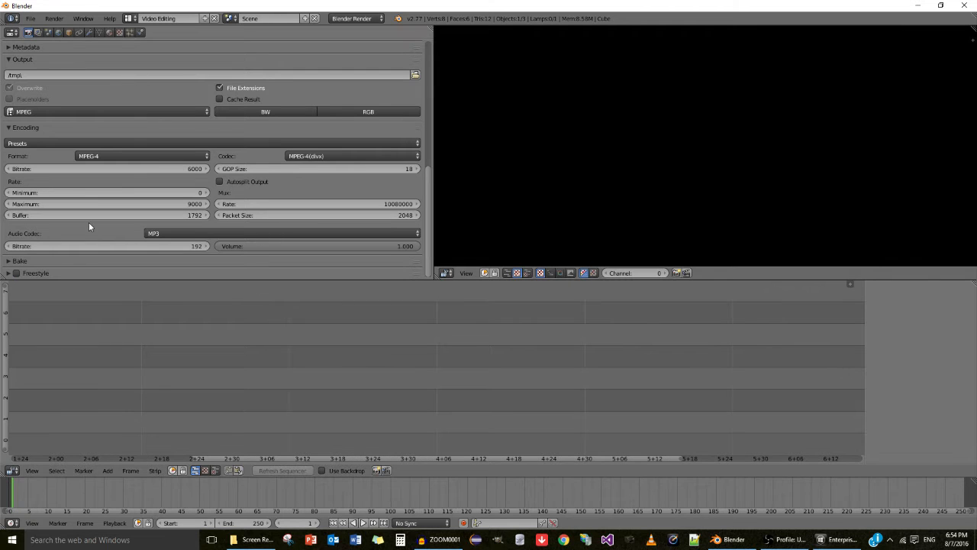
scroll(145, 211, up, 10)
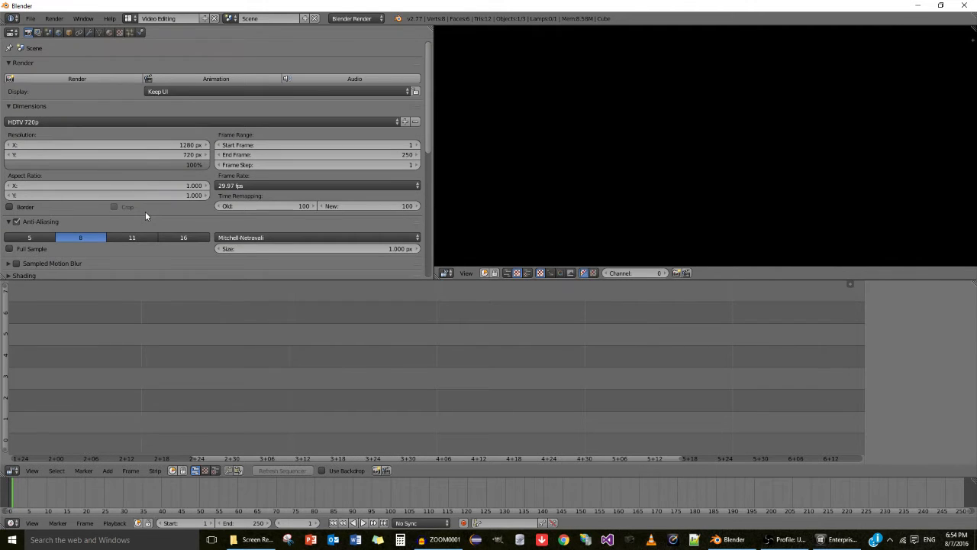
scroll(145, 211, down, 2)
- Display frame numbers instead of seconds along the sequencer's time ruler and fit the frame range in view
click(32, 470)
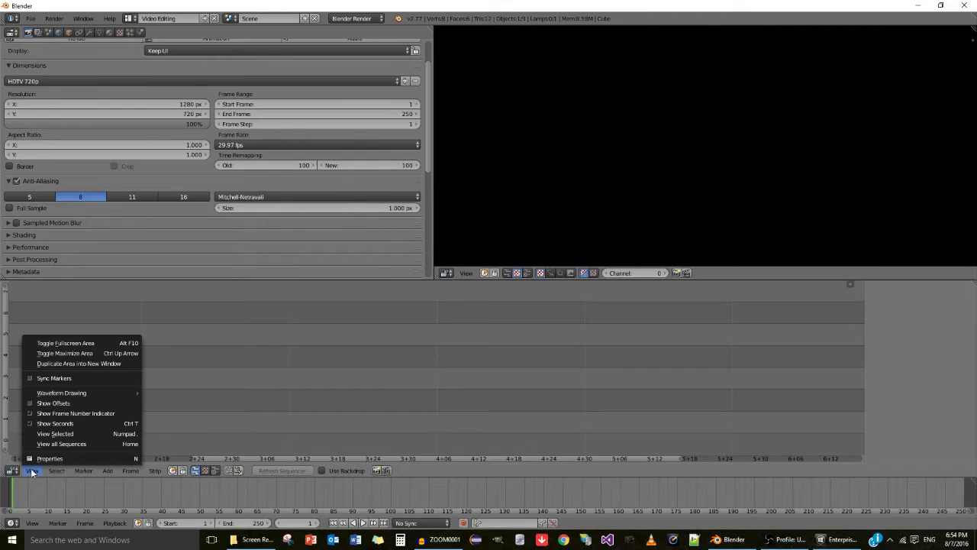
click(66, 423)
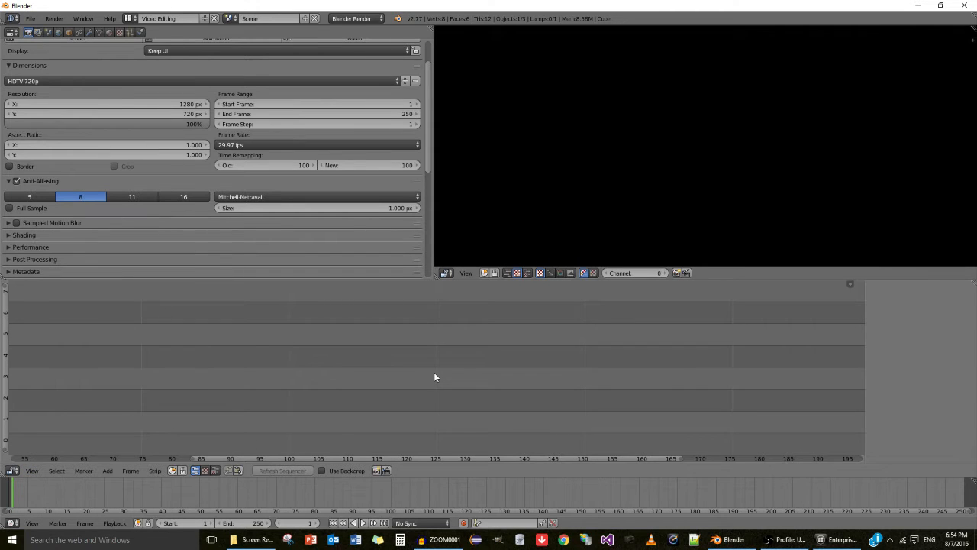
key(Home)
scroll(434, 380, down, 1)
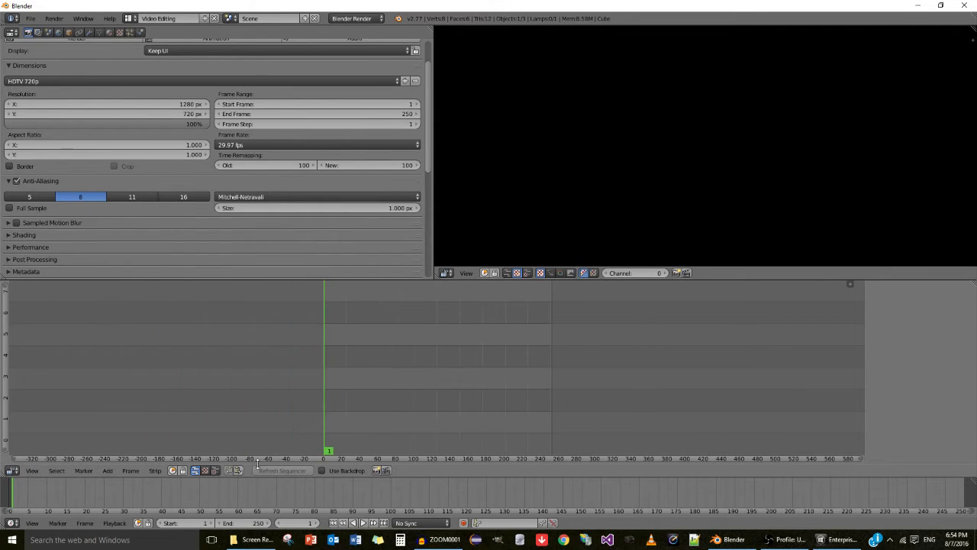
- Set the scene's end frame to 1500 and bring the whole frame range into view in the sequencer
click(246, 522)
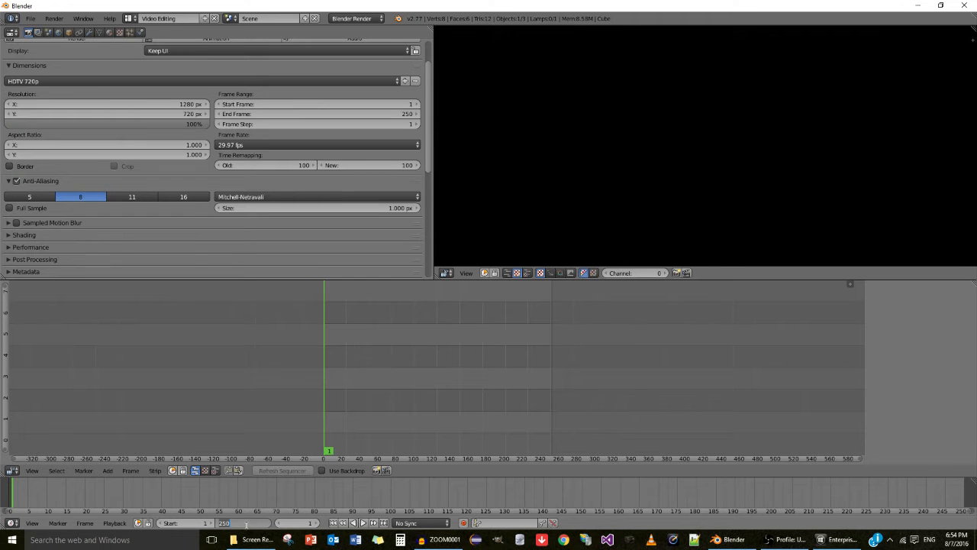
text(1500)
key(Return)
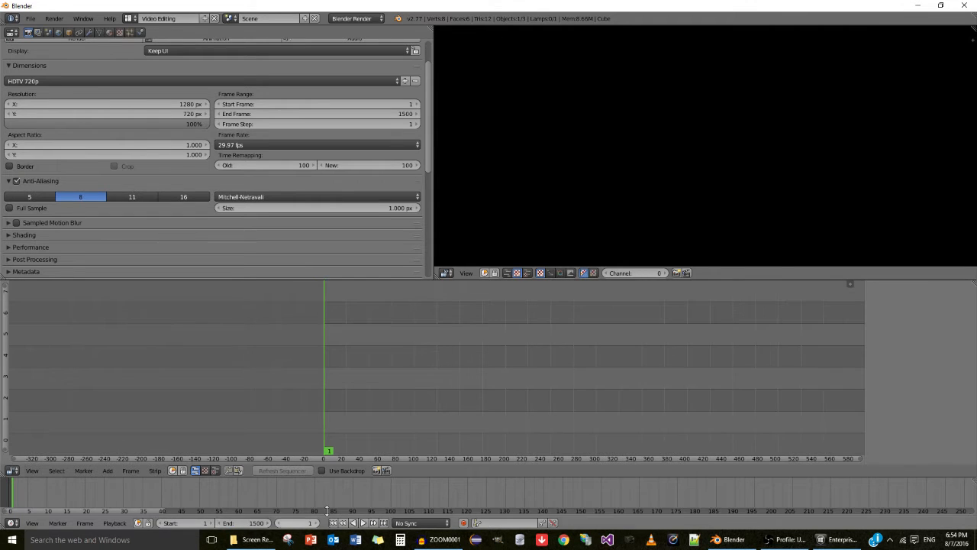
key(Home)
scroll(545, 351, down, 5)
middle_drag(545, 351, 252, 368)
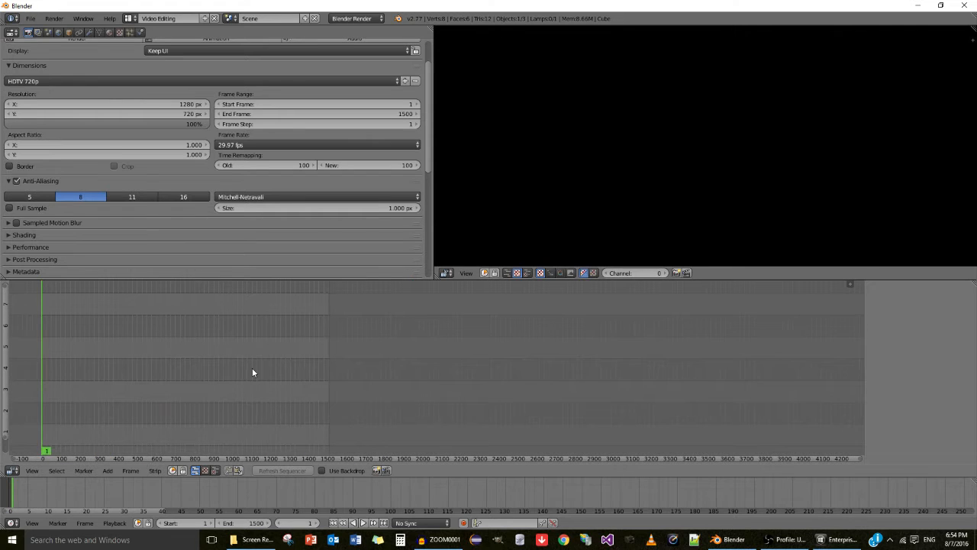
click(109, 472)
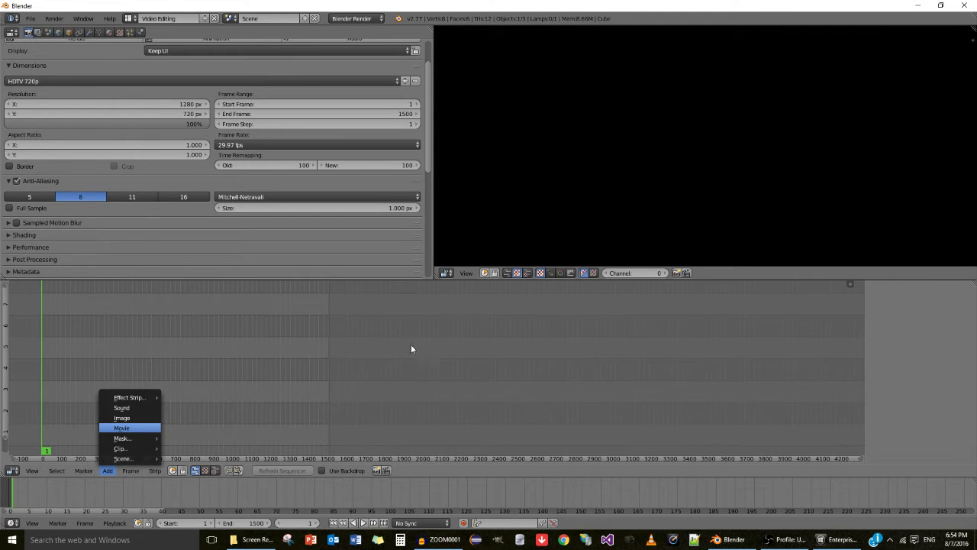
key(Return)
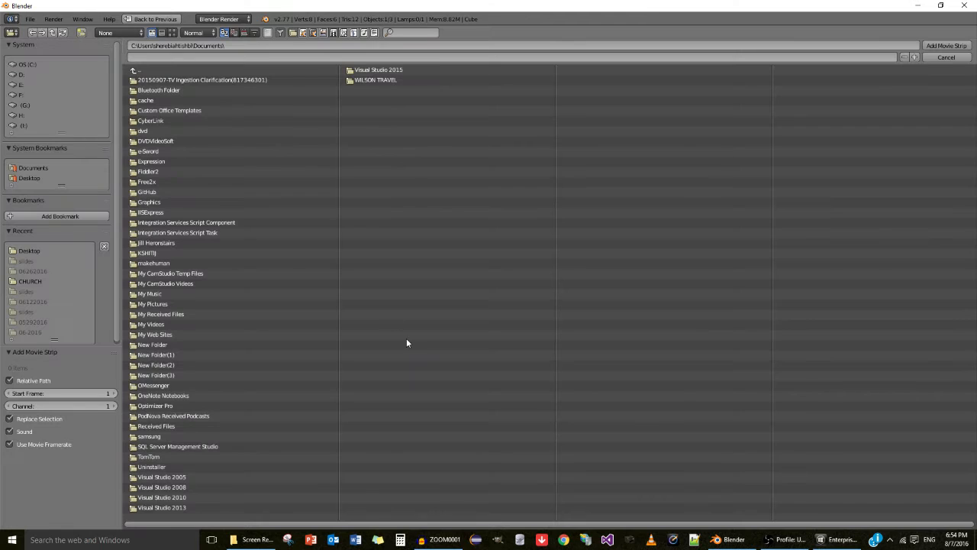
click(33, 177)
click(172, 143)
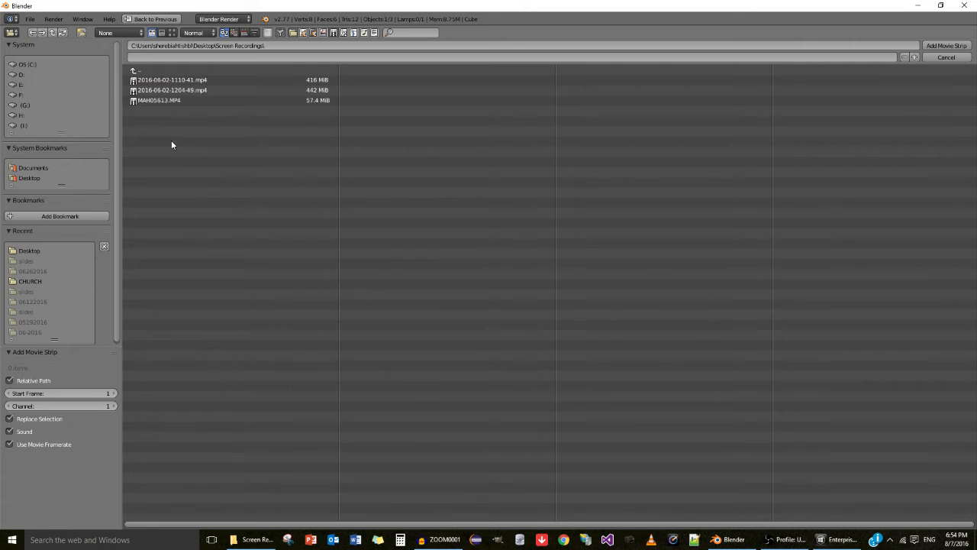
click(172, 100)
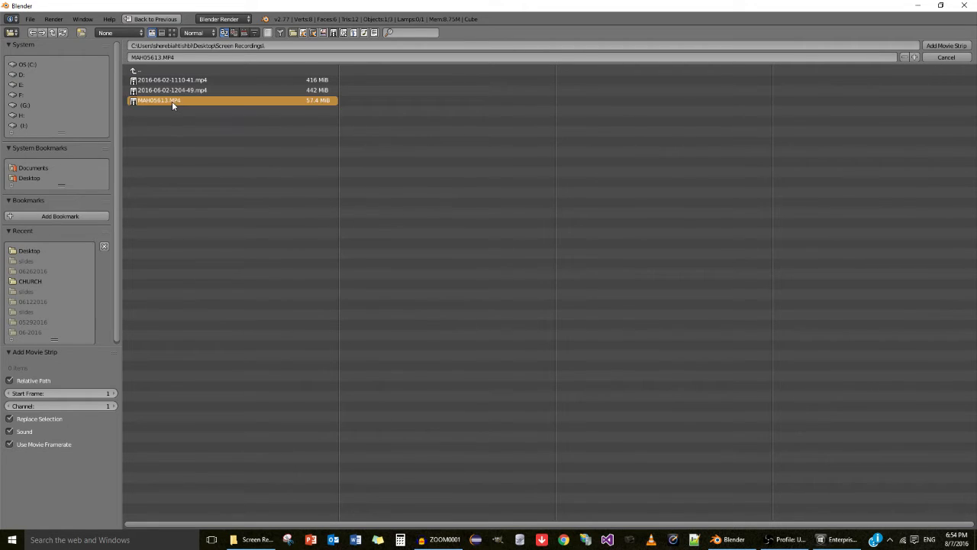
click(946, 57)
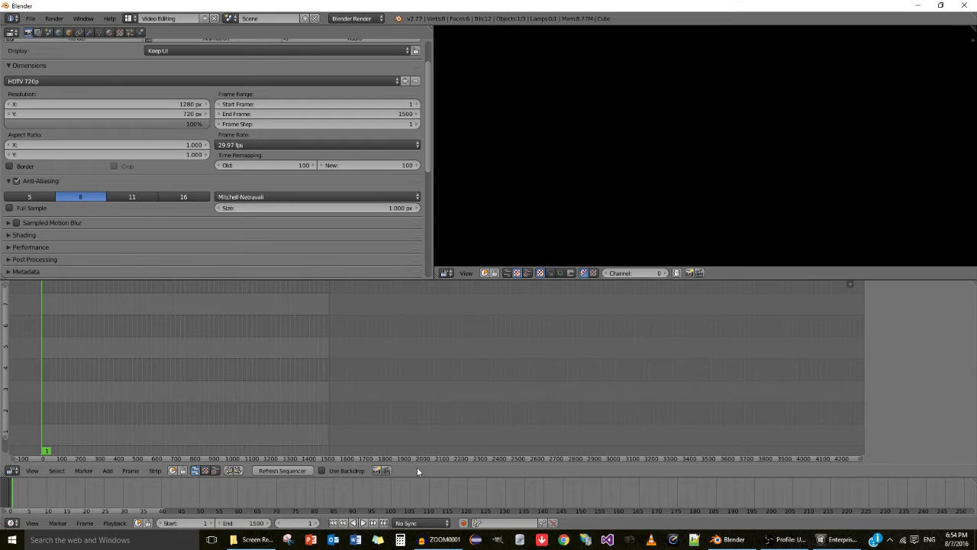
- Set playback syncing to AV-sync and add the movie MAH05613.MP4 from the Desktop's Screen Recordings folder to the sequencer
click(420, 523)
click(428, 489)
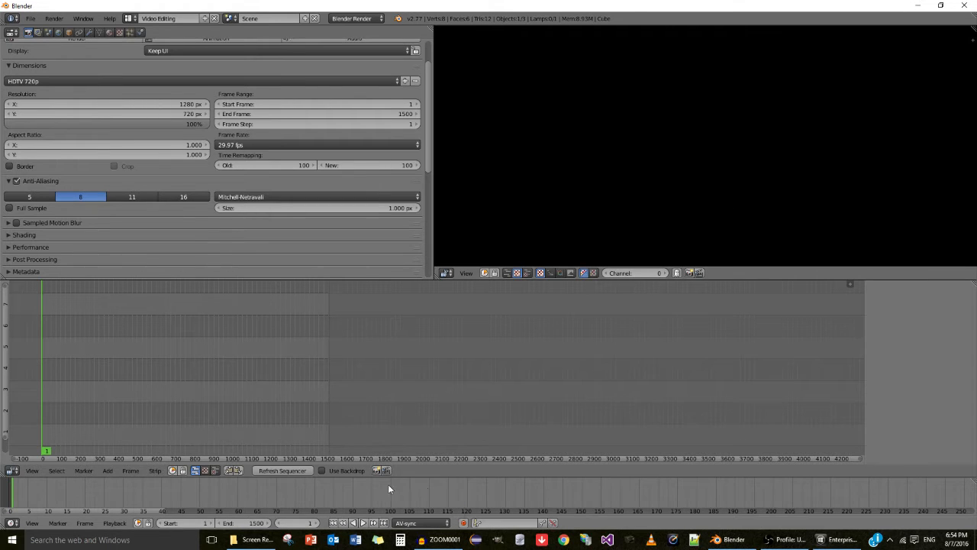
click(113, 471)
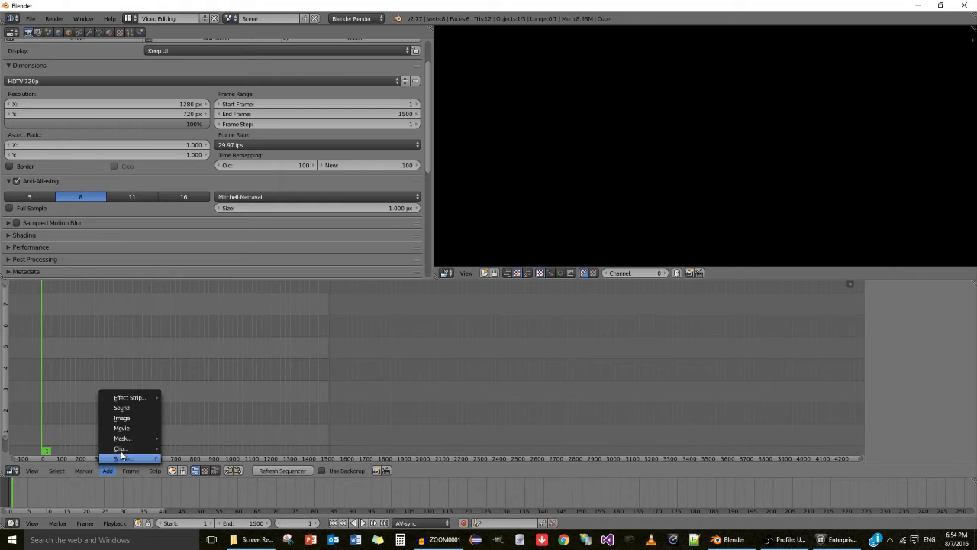
click(130, 427)
click(170, 99)
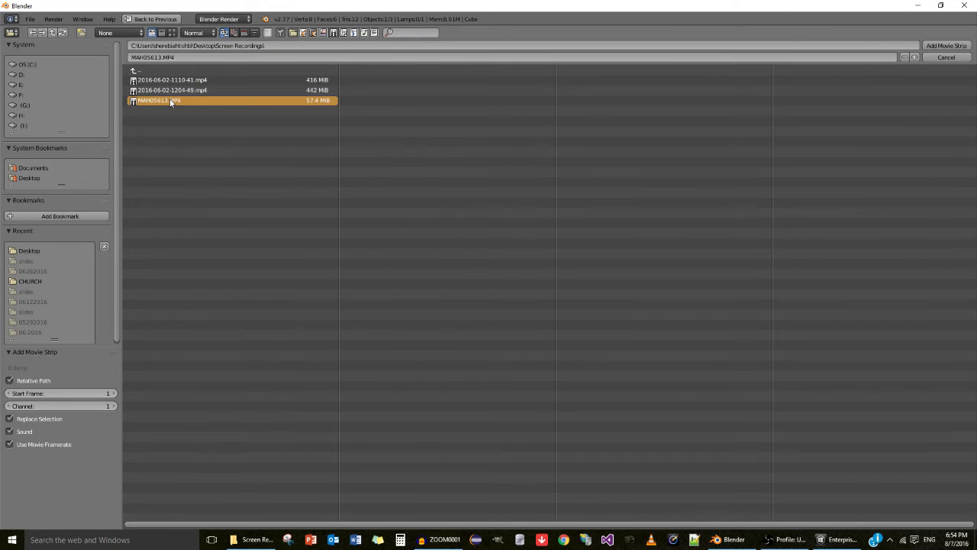
click(947, 46)
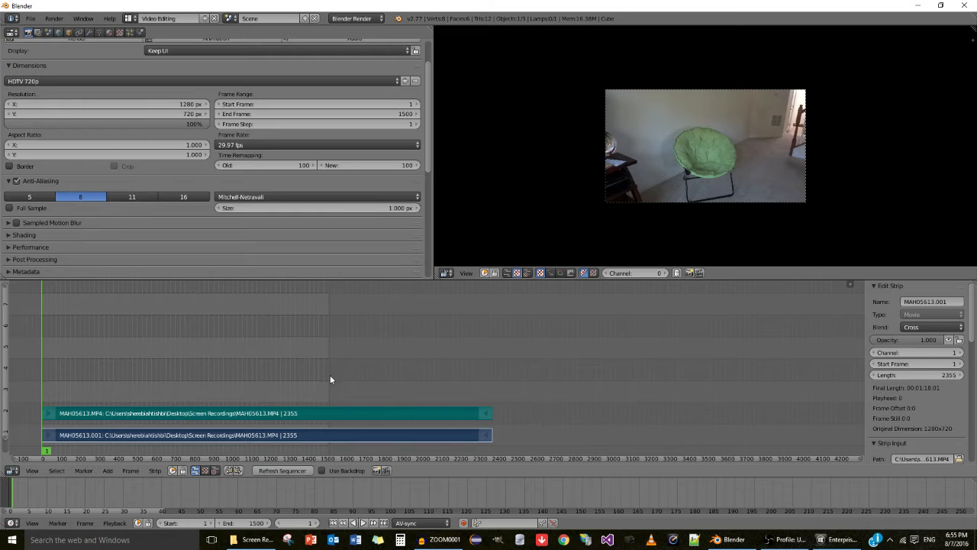
- Set the scene's end frame to 2500
click(239, 523)
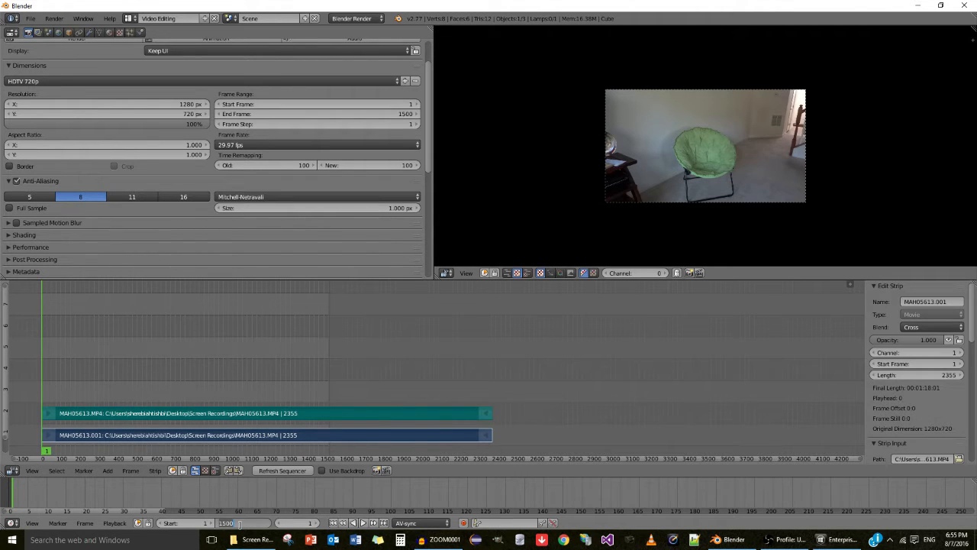
text(2500)
key(Return)
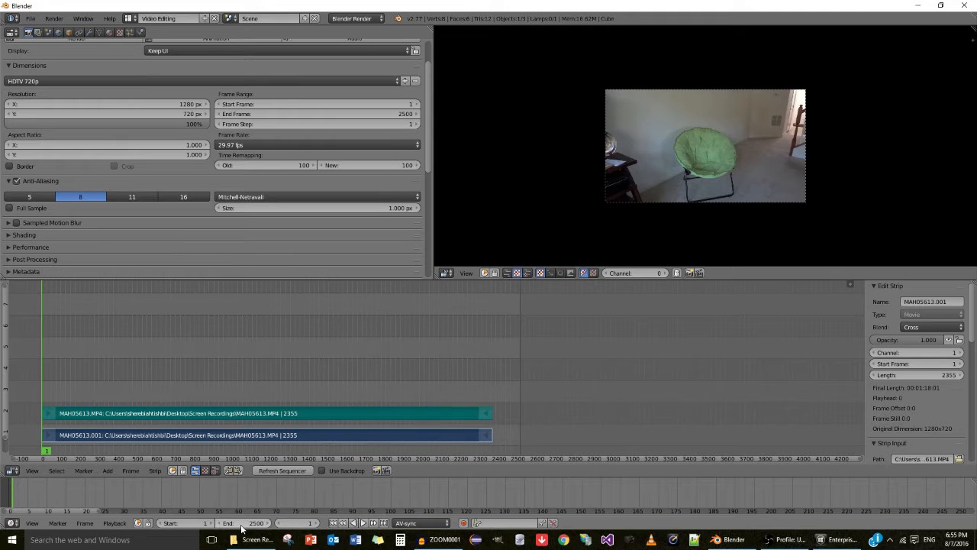
- Set the scene's end frame to 2355 to match the length of the movie strip
right_click(474, 430)
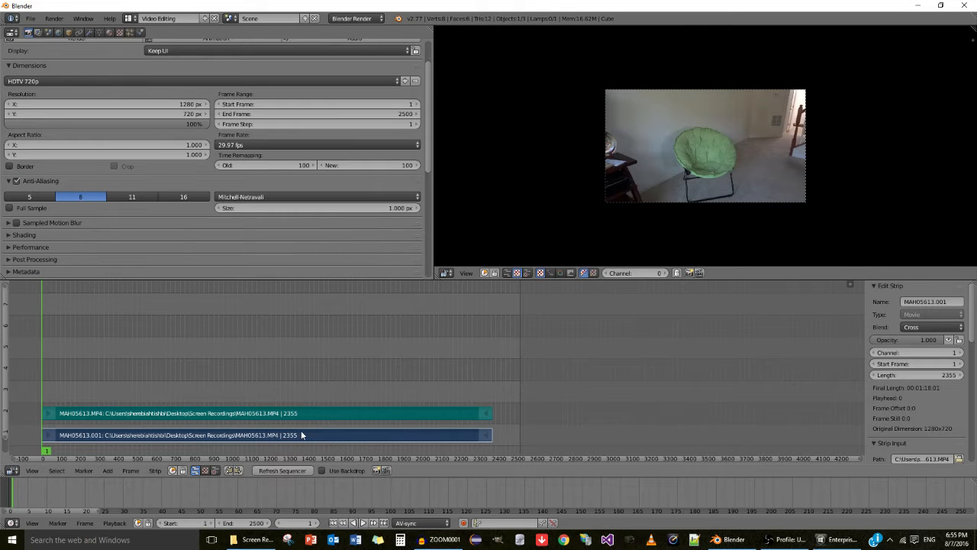
click(241, 523)
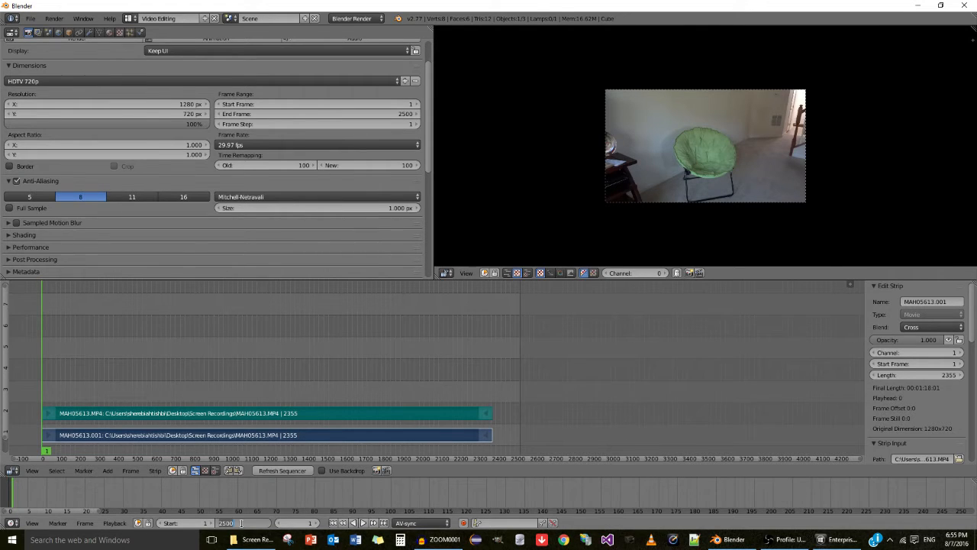
text(2355)
key(Return)
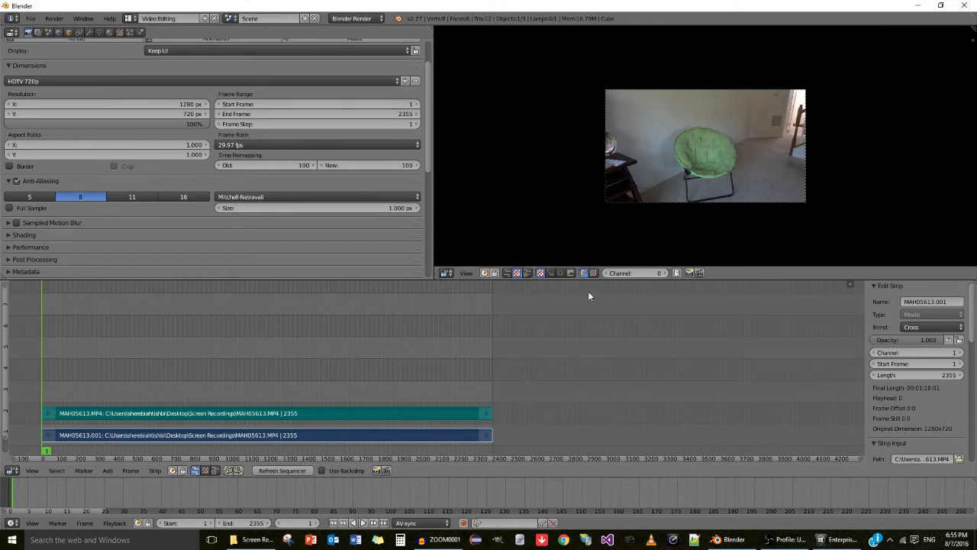
- Fit the movie image to the preview area and play the opening of the sequence to check it
key(Home)
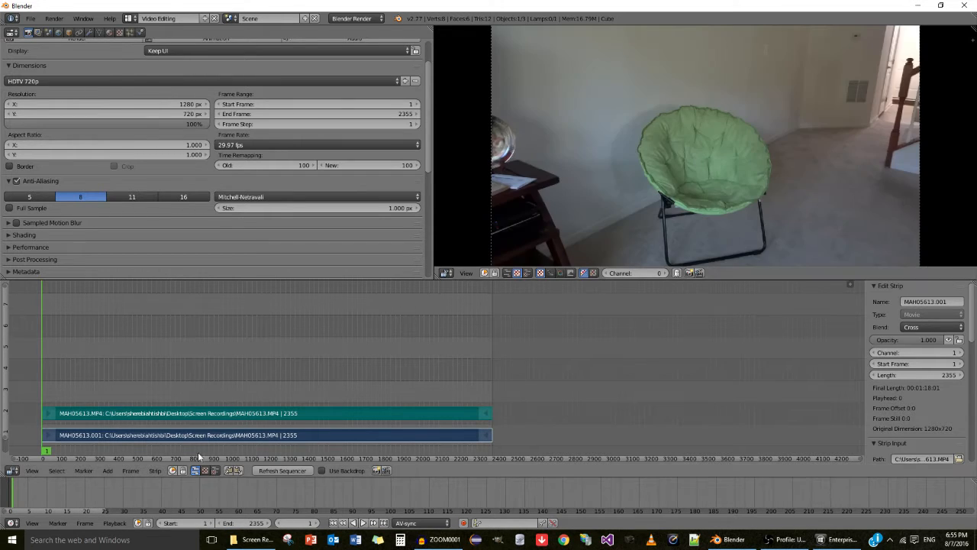
click(364, 524)
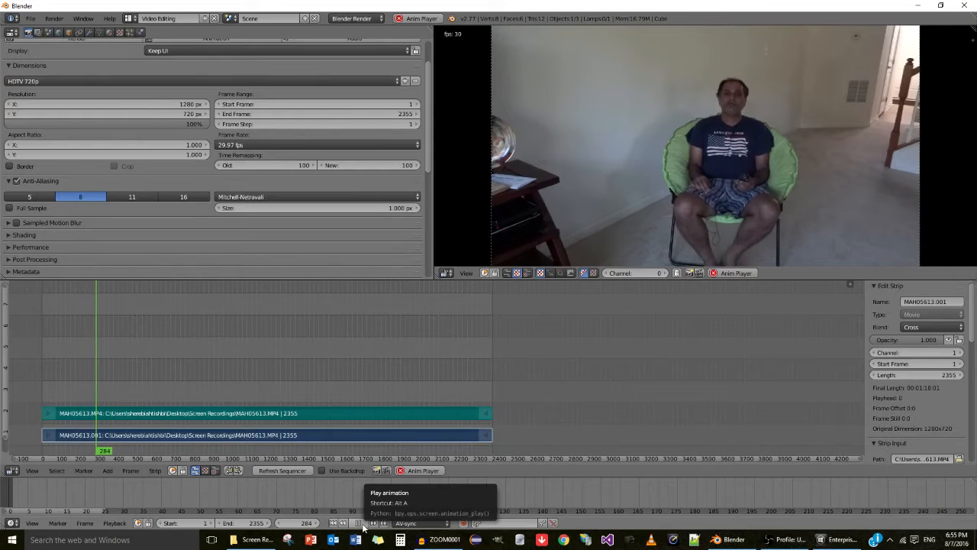
click(362, 523)
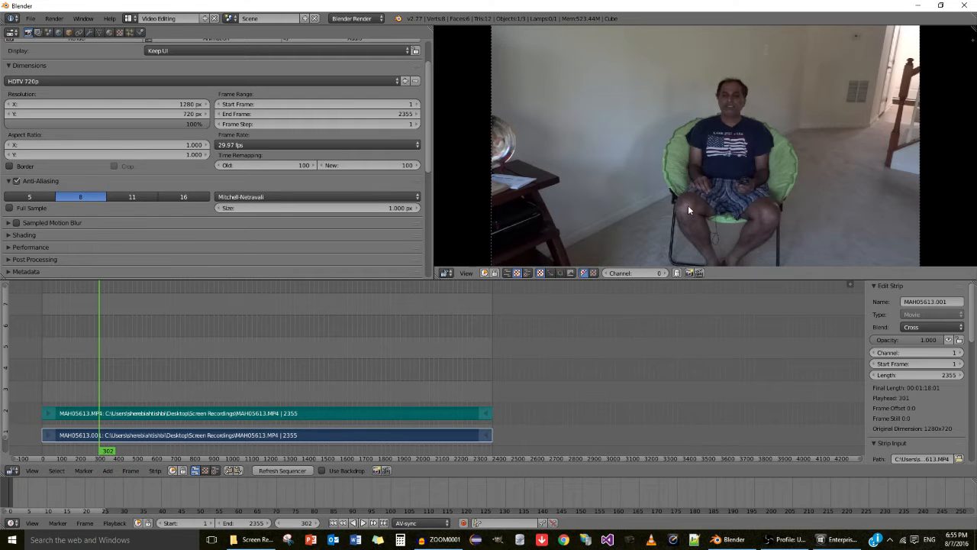
- Try to add a Transform effect strip while both the movie and its audio strip are selected
click(151, 472)
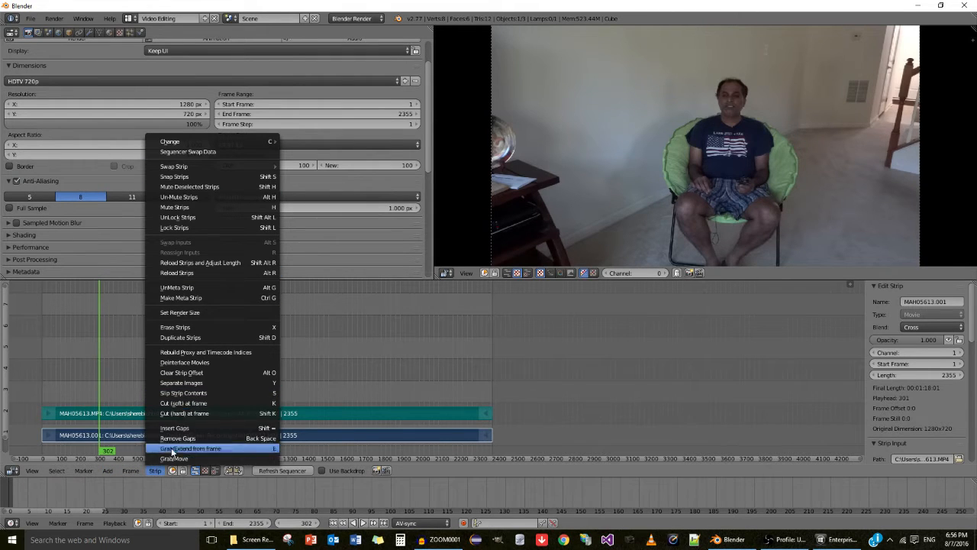
click(112, 471)
click(115, 468)
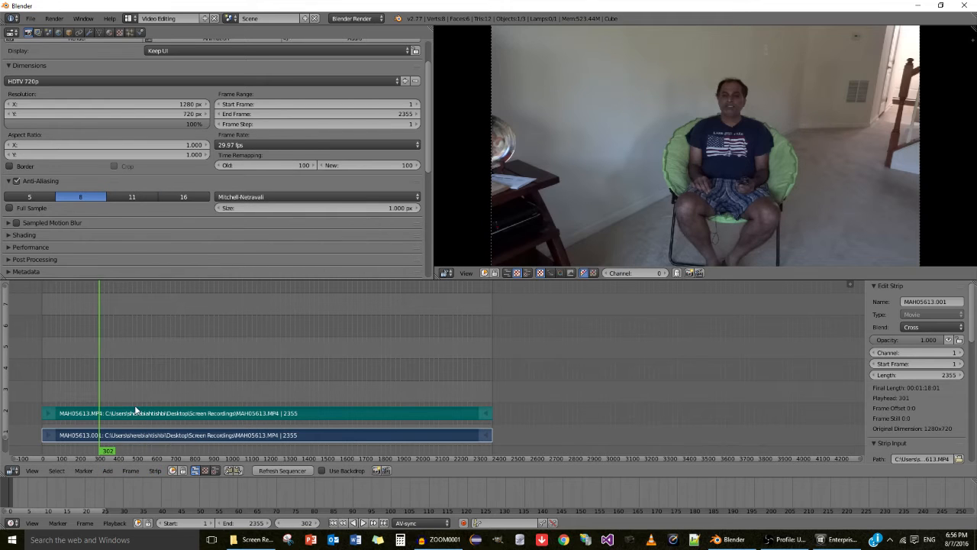
click(109, 468)
mouse_move(133, 397)
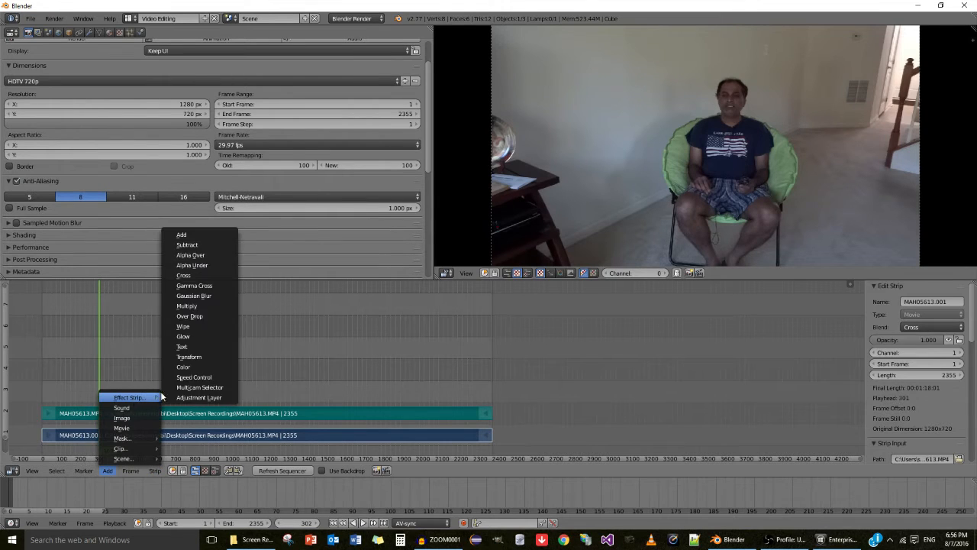
click(196, 356)
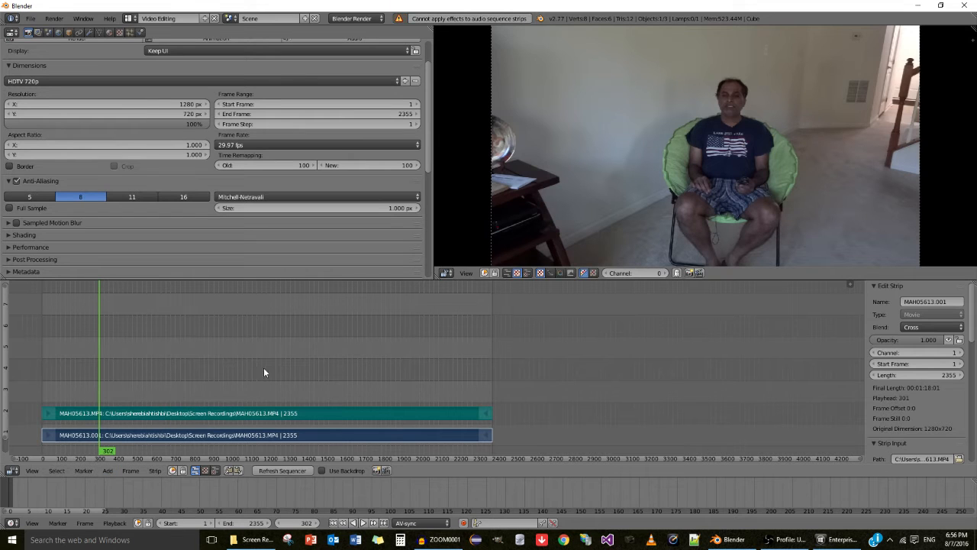
- Add a Transform effect strip with only the movie strip MAH05613.001 selected
scroll(190, 342, down, 2)
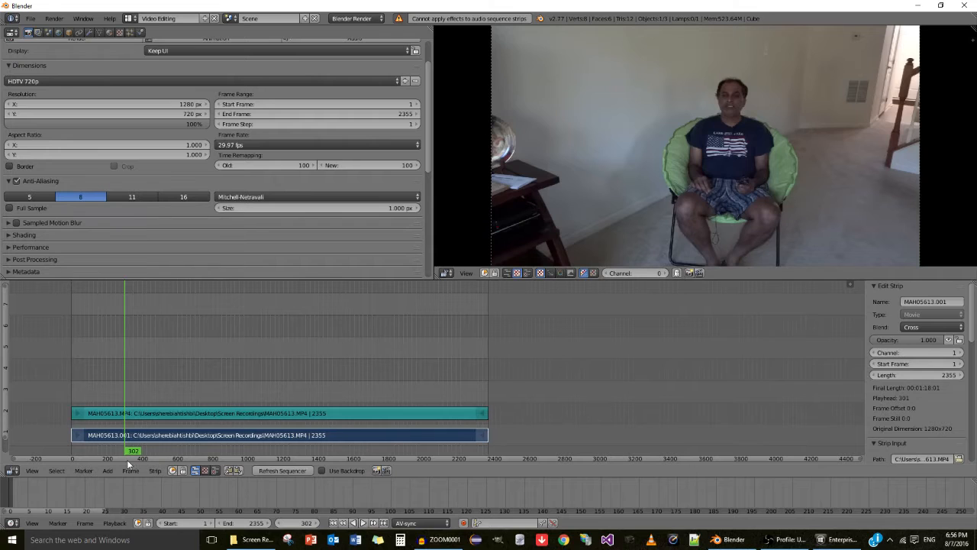
click(110, 471)
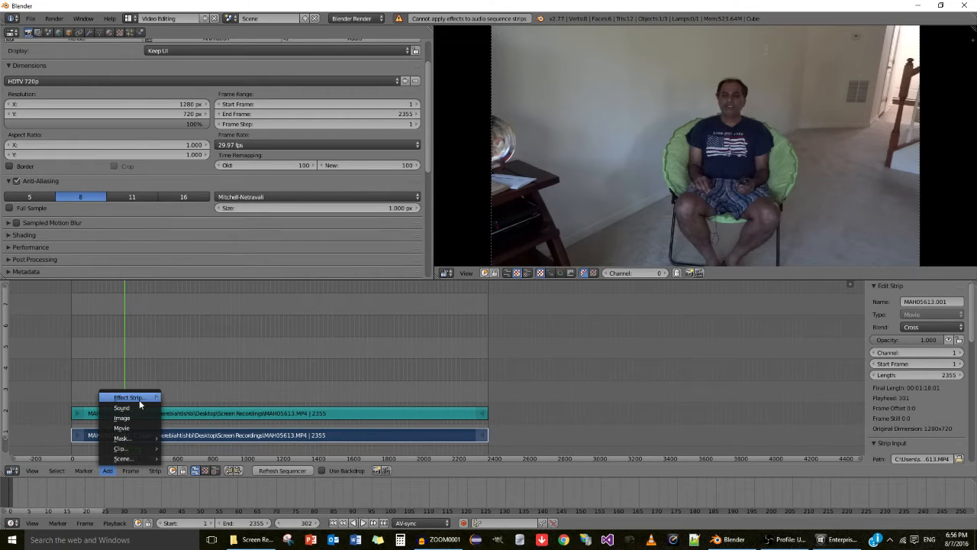
mouse_move(139, 398)
click(200, 359)
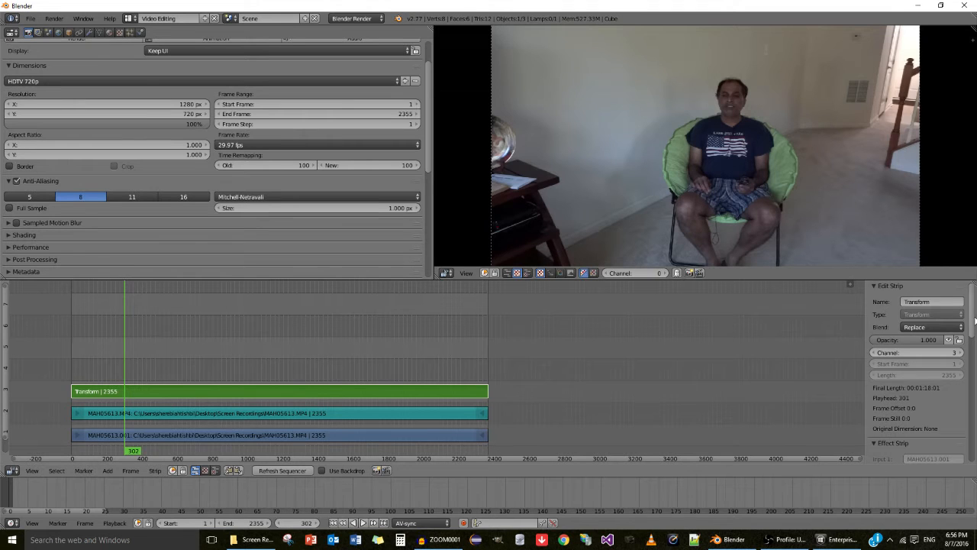
- Enable uniform scale on the Transform strip, scale it to about 2.62 and set its Y position to about -27.48
scroll(970, 328, down, 8)
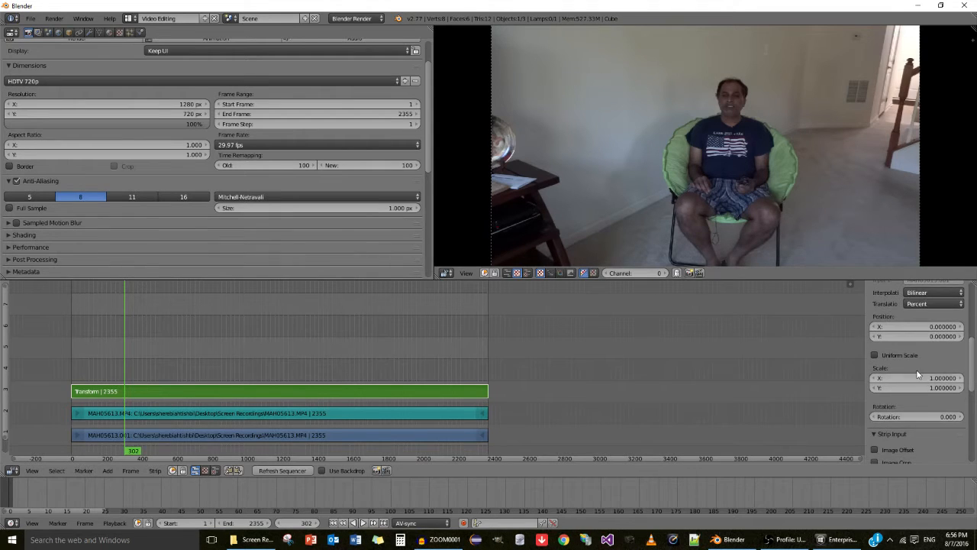
click(876, 356)
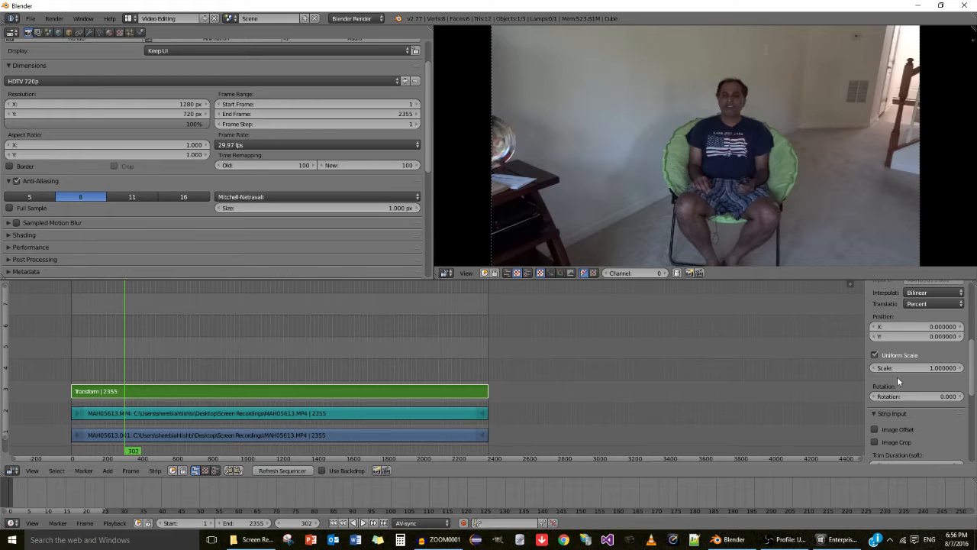
drag(916, 368, 950, 368)
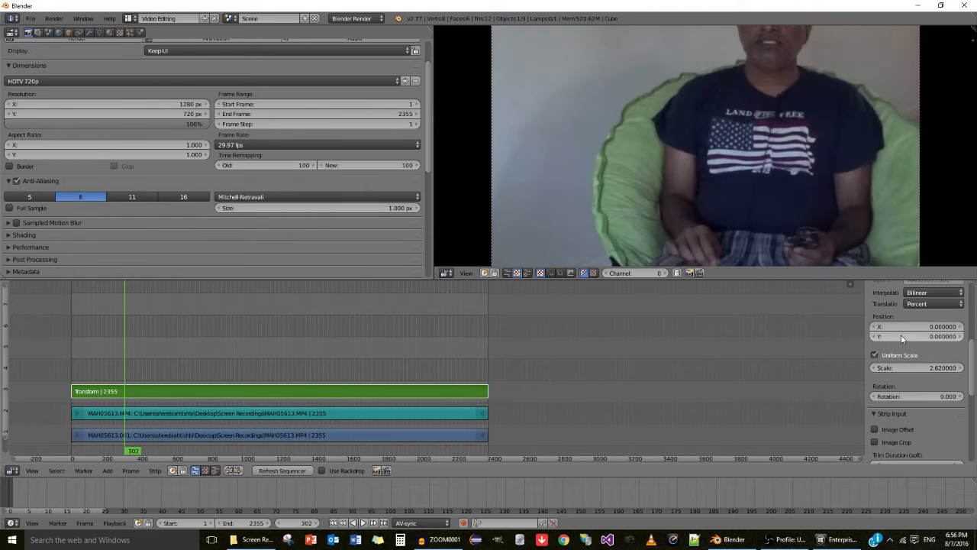
mouse_move(901, 334)
mouse_down()
mouse_move(916, 334)
mouse_move(884, 335)
mouse_up()
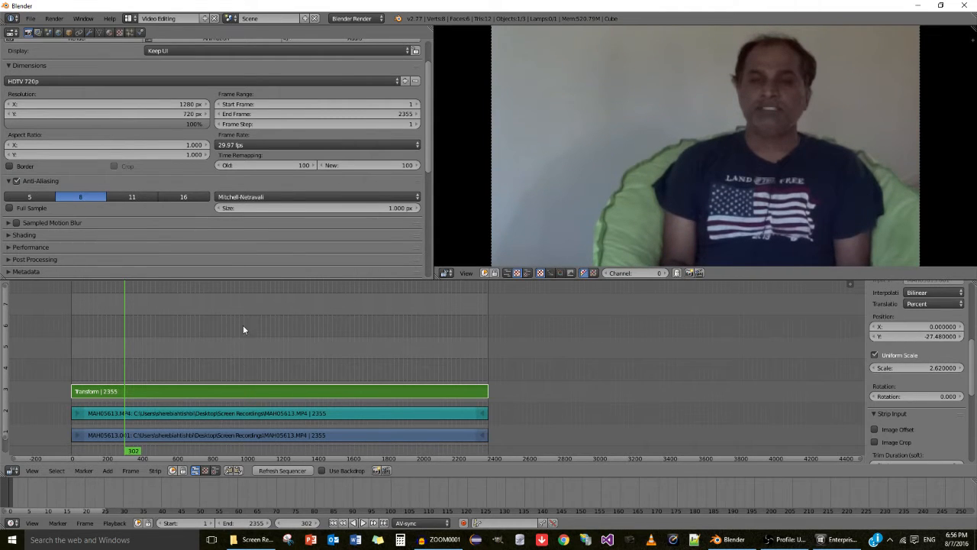
- Play the enlarged video from the first frame to check the framing, and set the Transform strip's X position to about -14.55
click(334, 523)
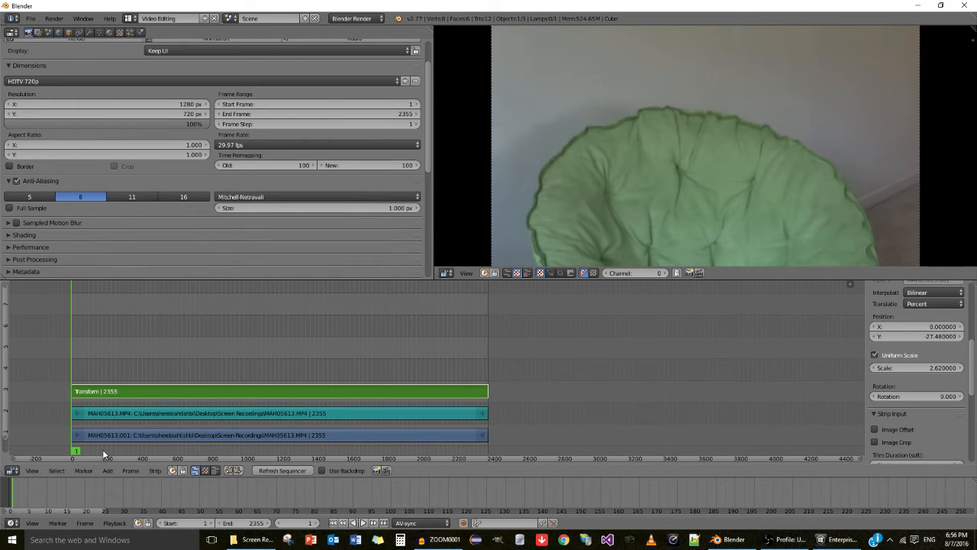
click(363, 523)
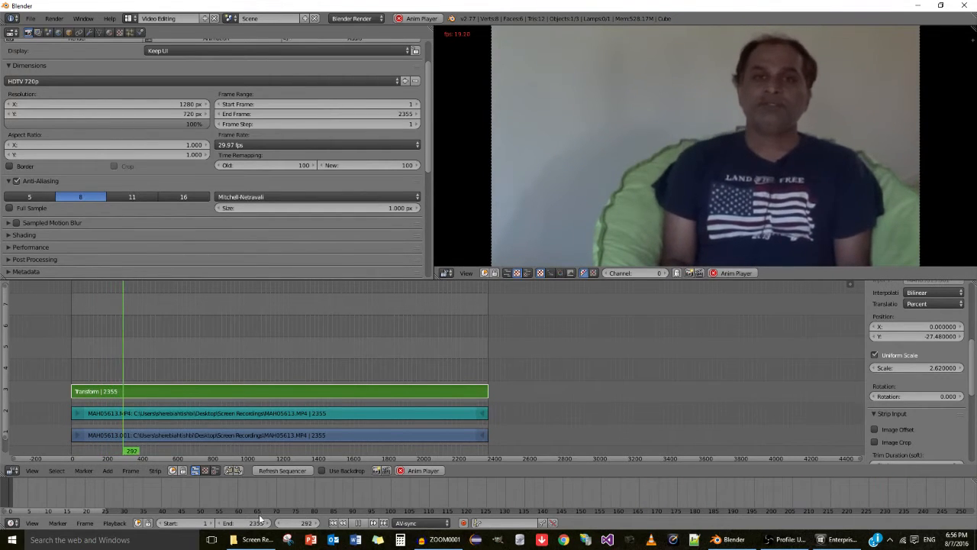
click(359, 523)
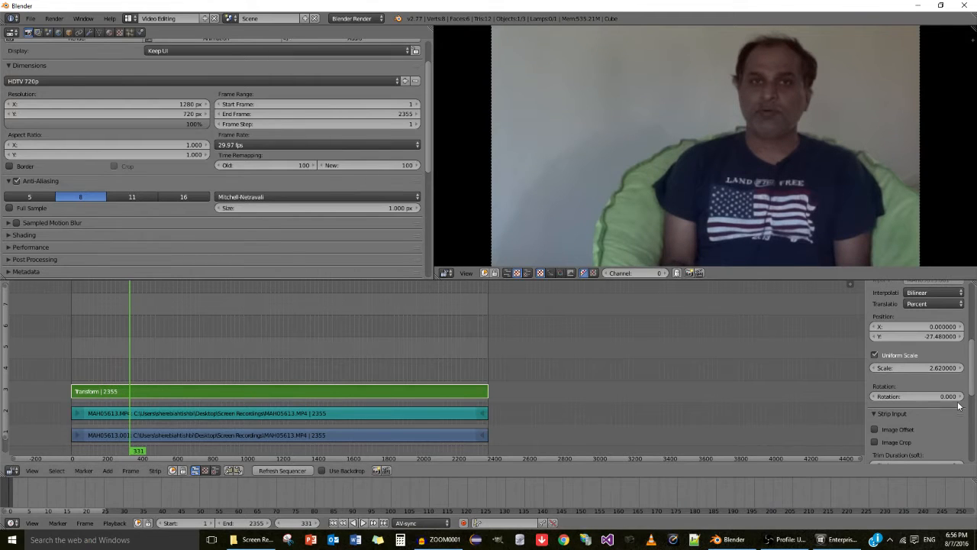
drag(921, 325, 861, 325)
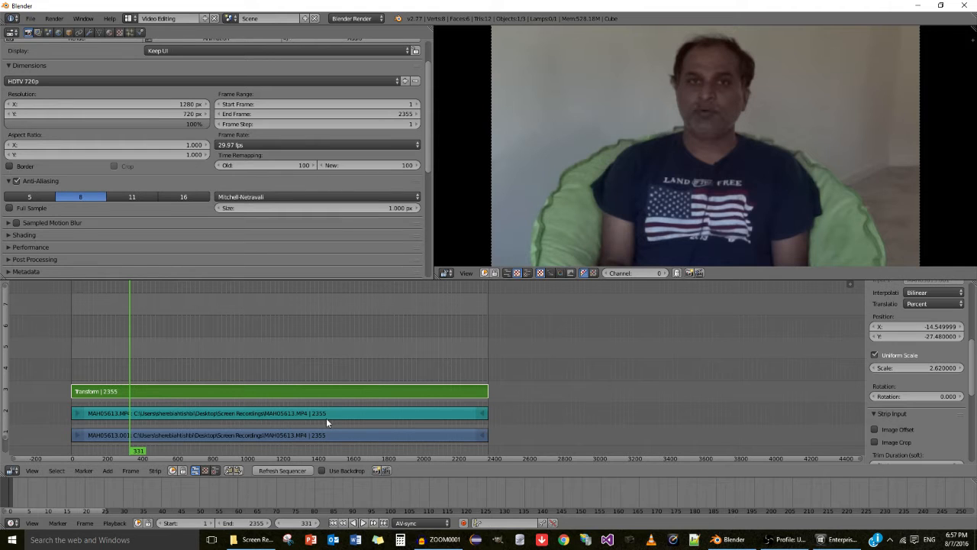
- Select the movie's original audio strip in channel 2 and play the sequence to listen to its sound
click(265, 413)
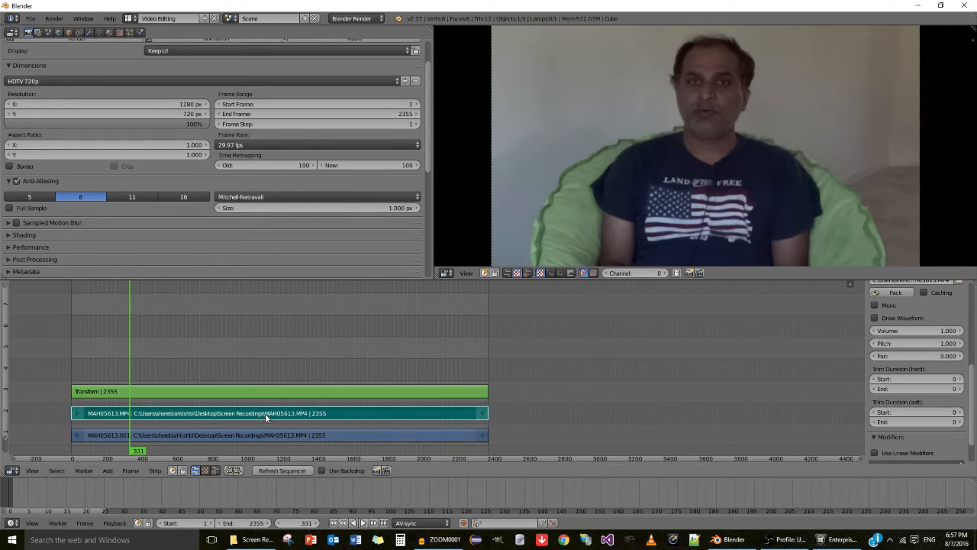
click(220, 392)
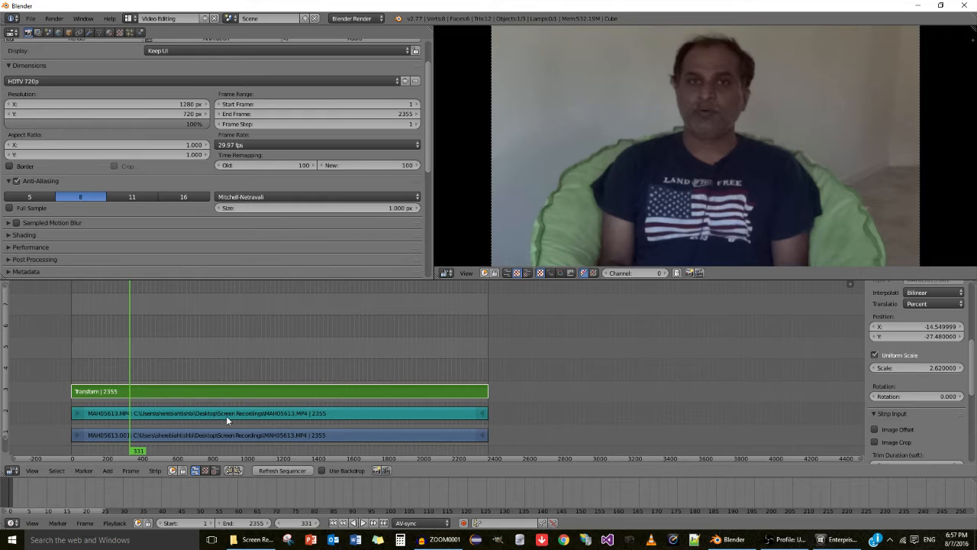
click(229, 413)
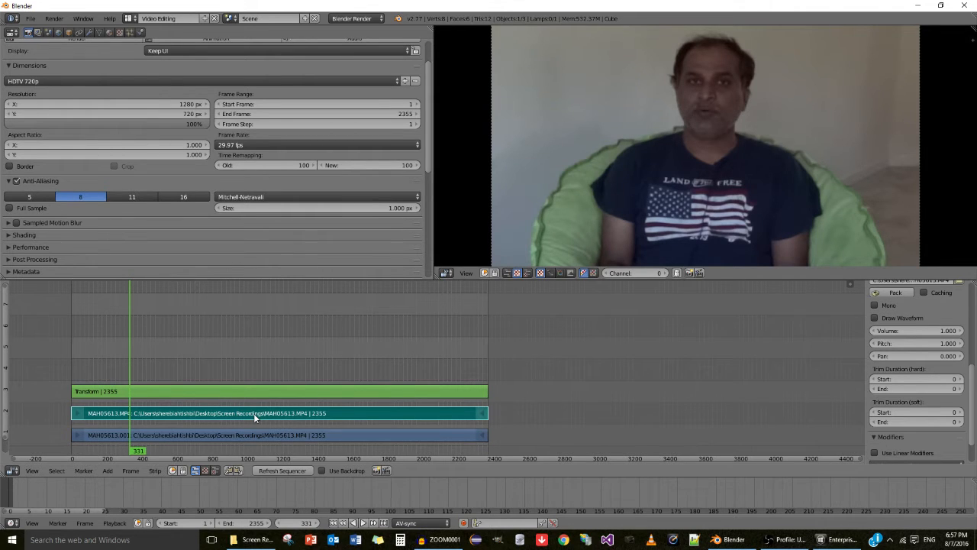
click(363, 523)
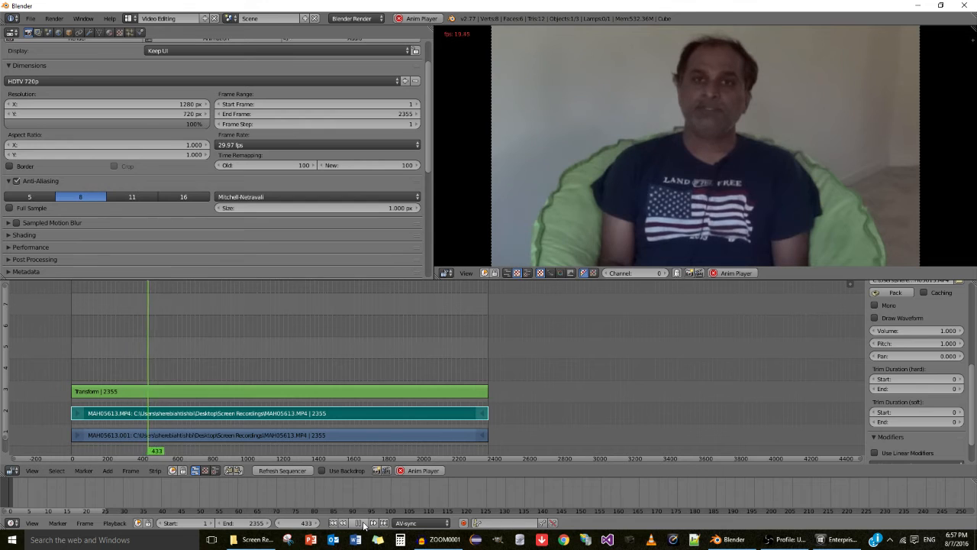
click(363, 523)
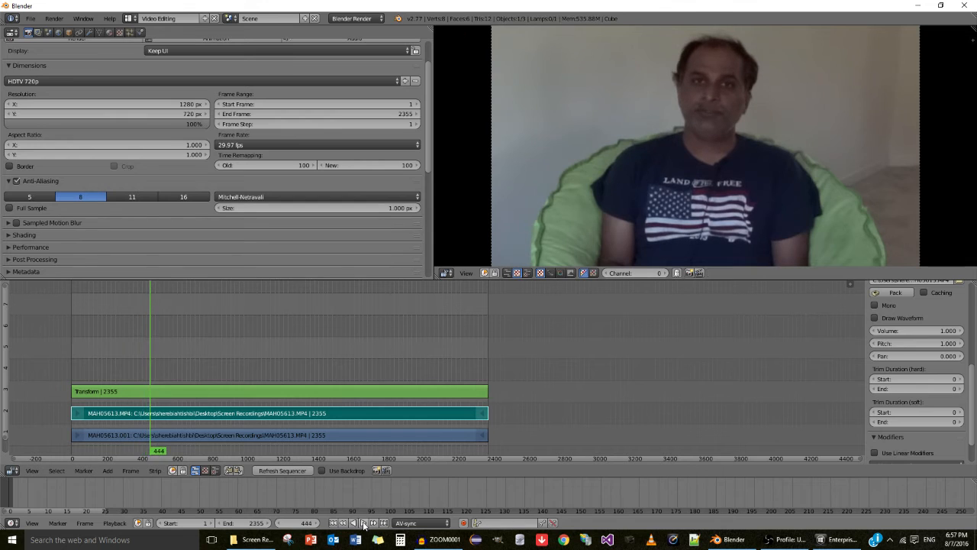
- Add the sound ZOOM0001.mp3 from the Screen Recordings folder to the sequencer and snap its strip to frame 1
click(108, 470)
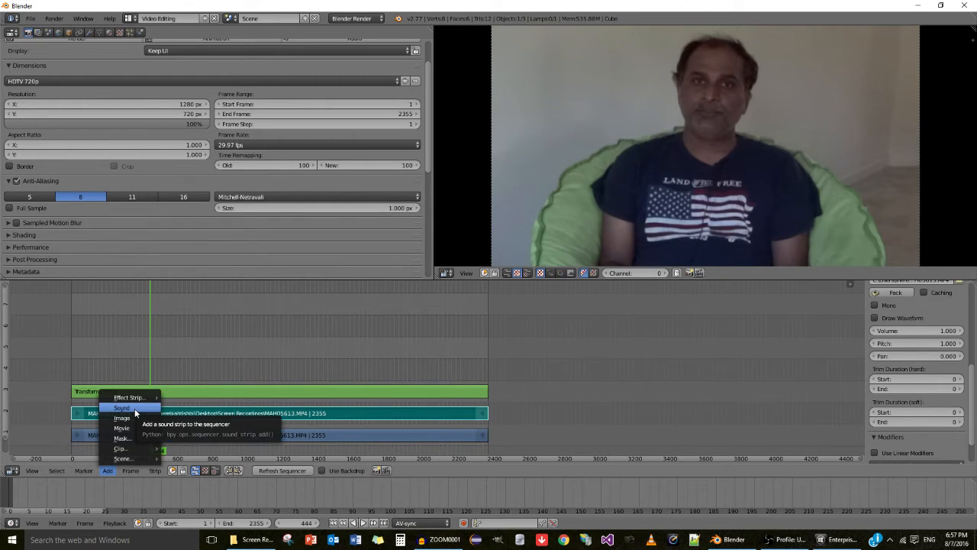
key(Return)
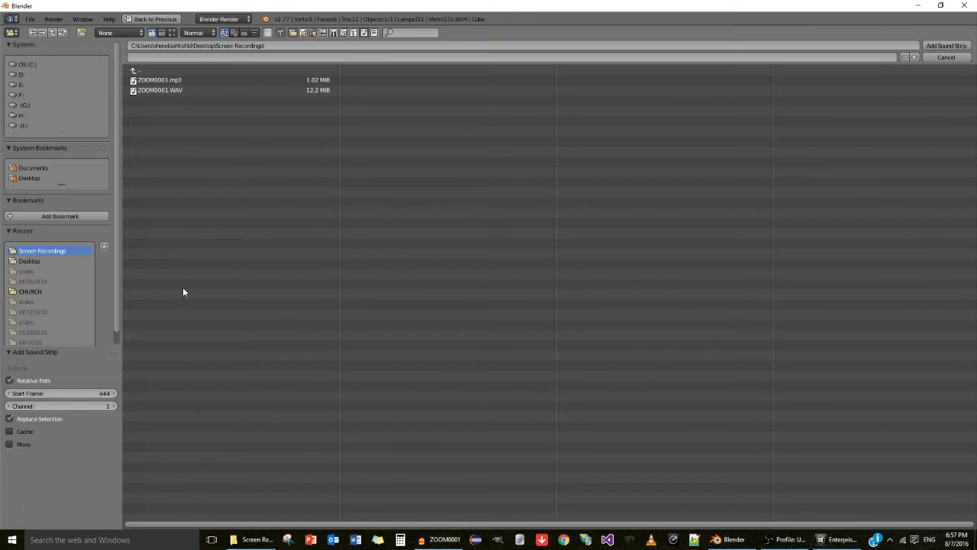
double_click(158, 80)
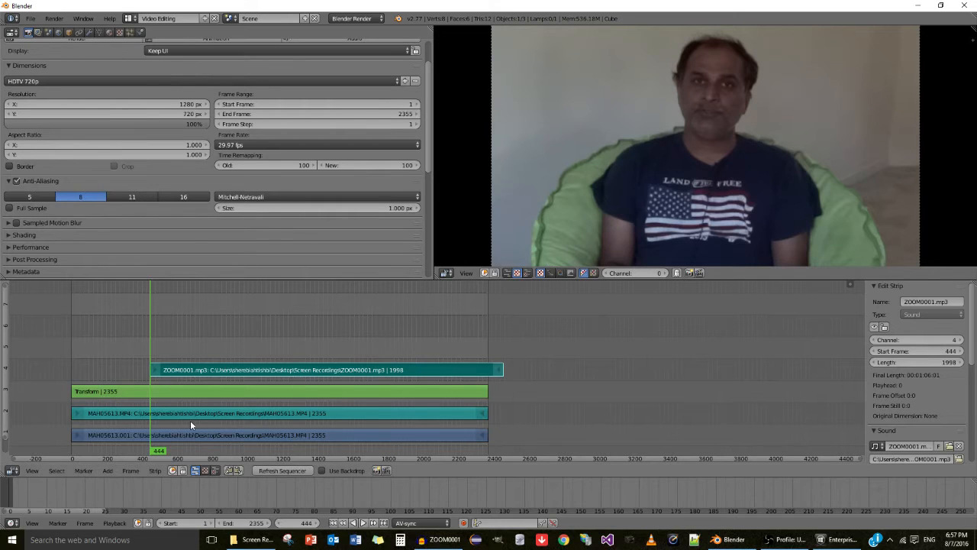
click(333, 523)
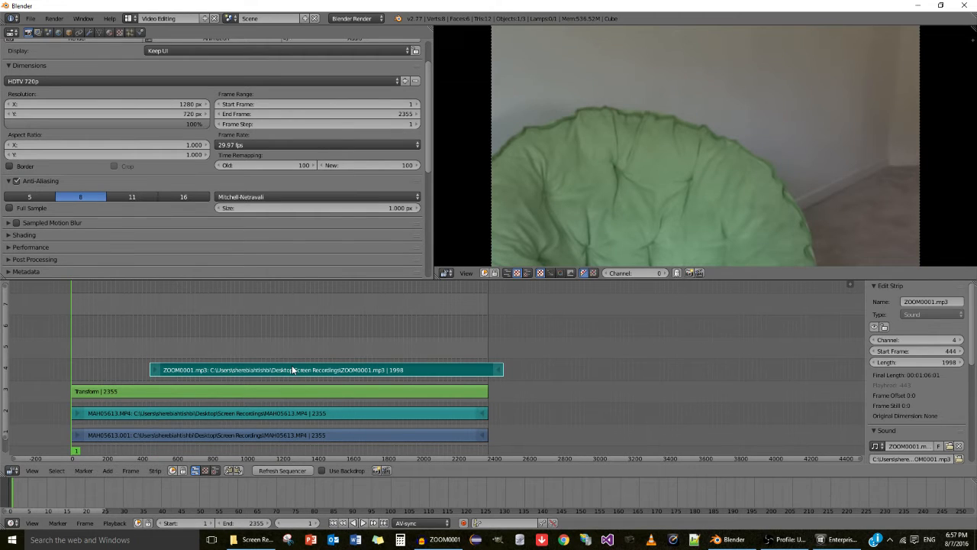
key(shift+s)
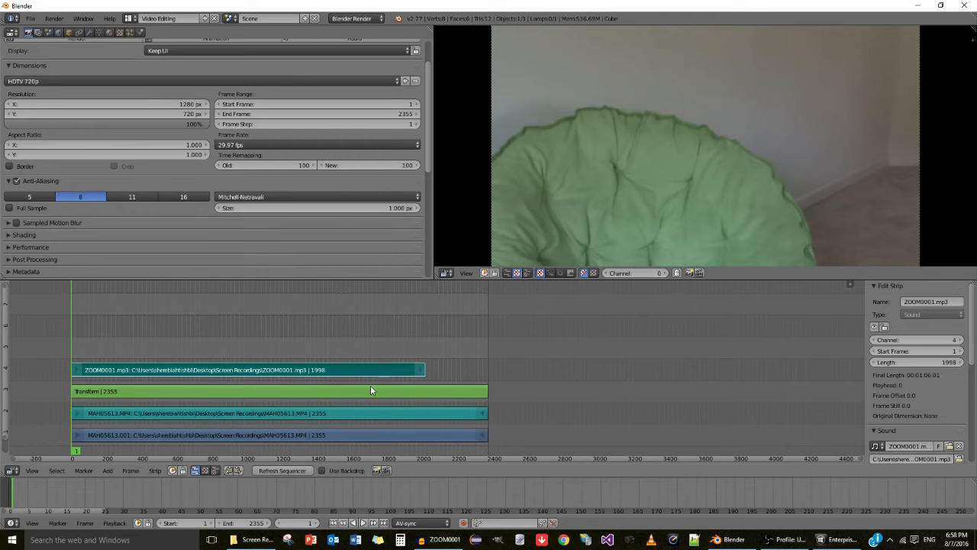
- Mute the movie's original audio strip MAH05613.MP4 and play the sequence to check the replacement sound
click(169, 413)
right_click(169, 413)
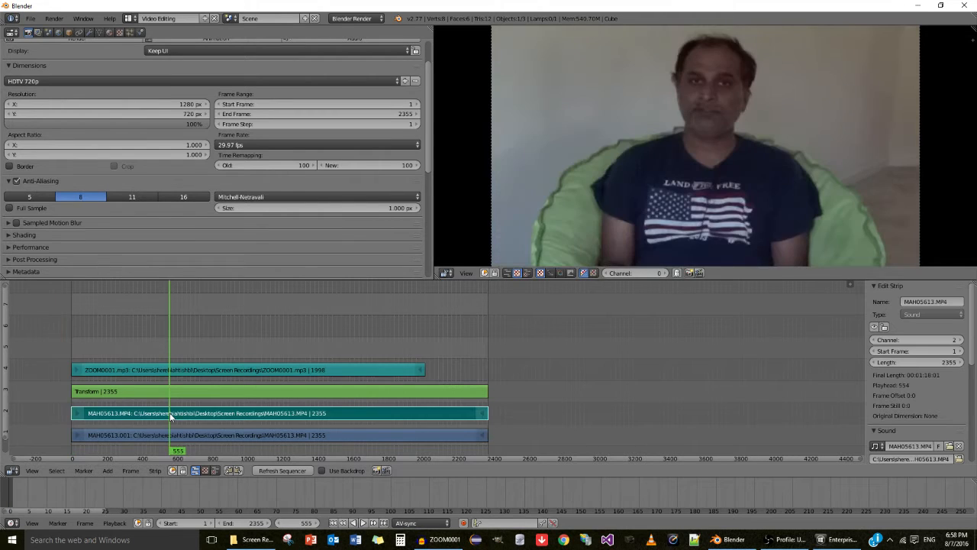
key(h)
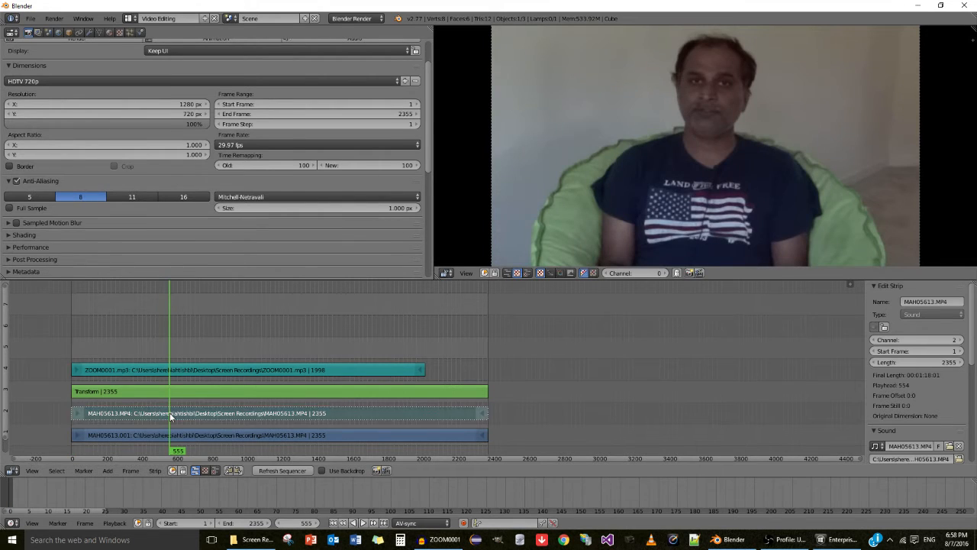
click(366, 522)
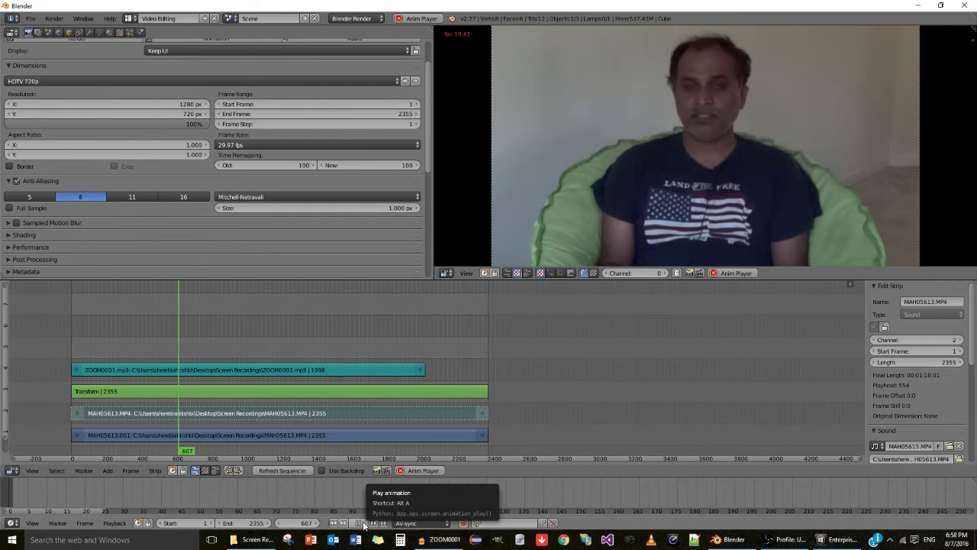
click(364, 523)
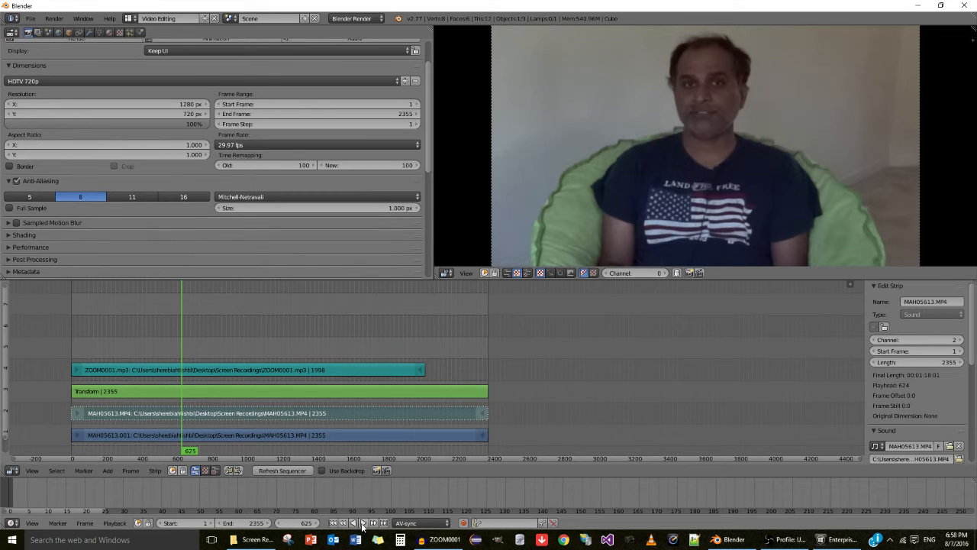
- Return to the first frame and play the sequence to compare the replacement sound's timing with the picture
click(333, 523)
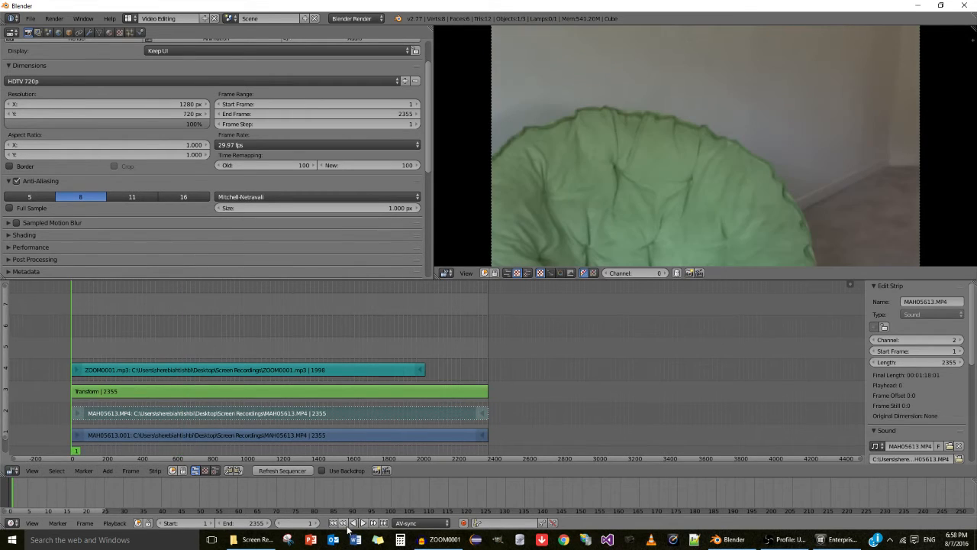
click(358, 523)
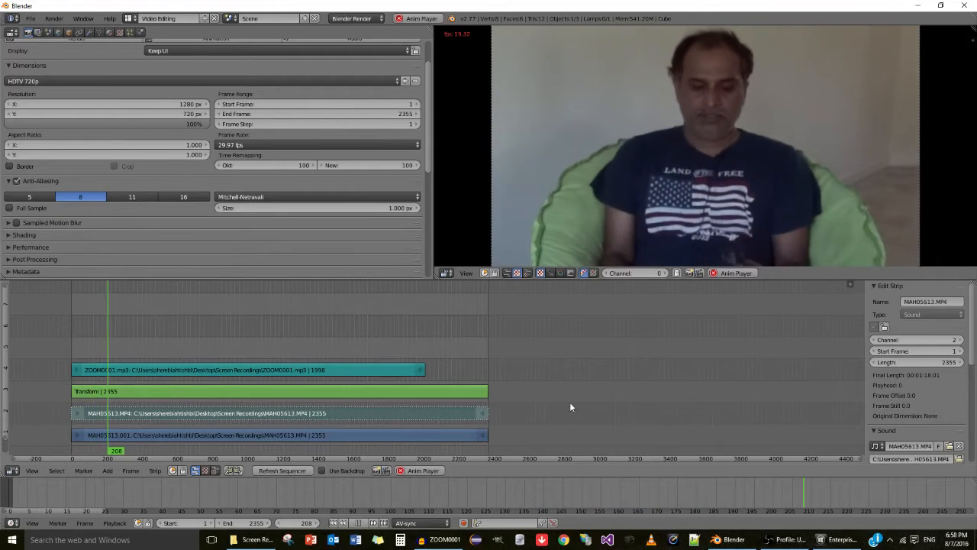
key(alt+a)
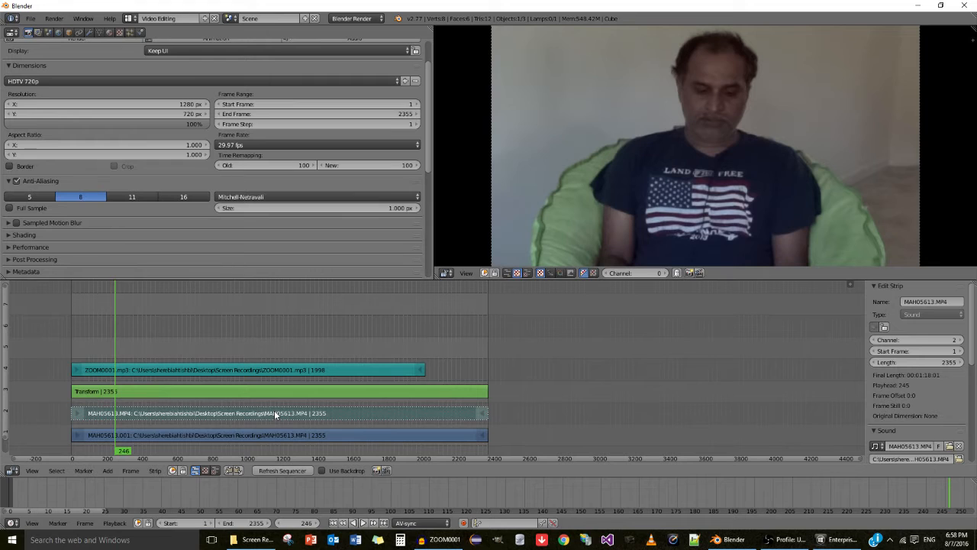
- Unmute the movie's original audio strip MAH05613.MP4 and slide the ZOOM0001.mp3 strip along channel 4 to start at frame 223
click(276, 415)
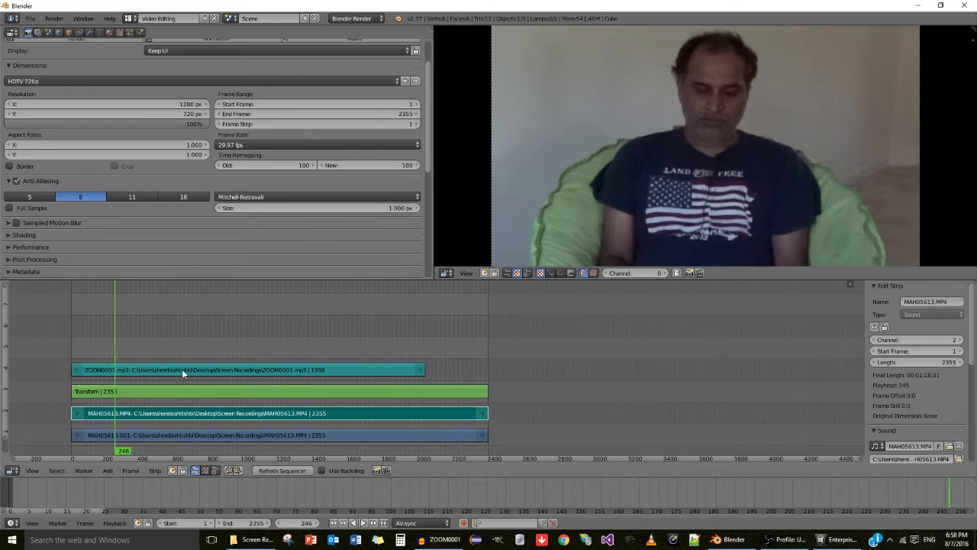
right_click(159, 367)
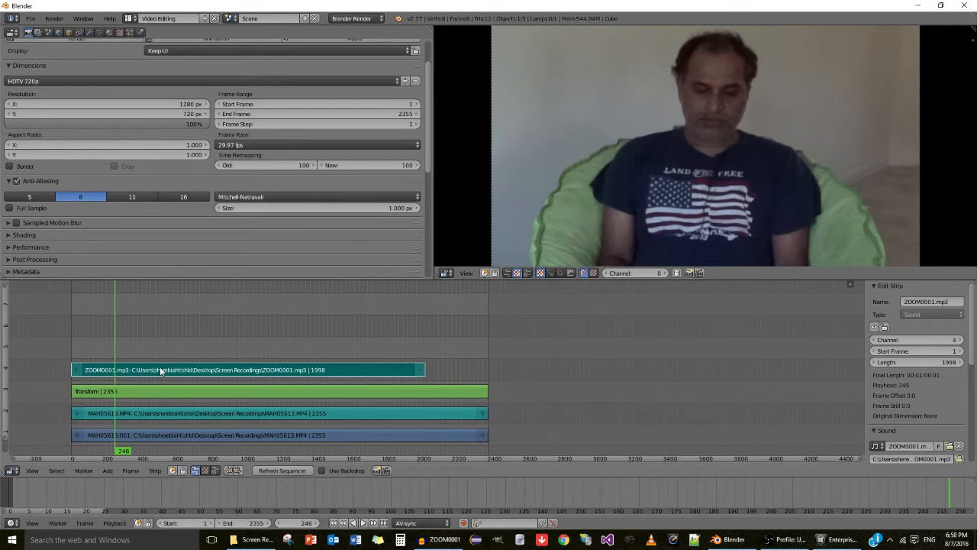
click(170, 368)
key(g)
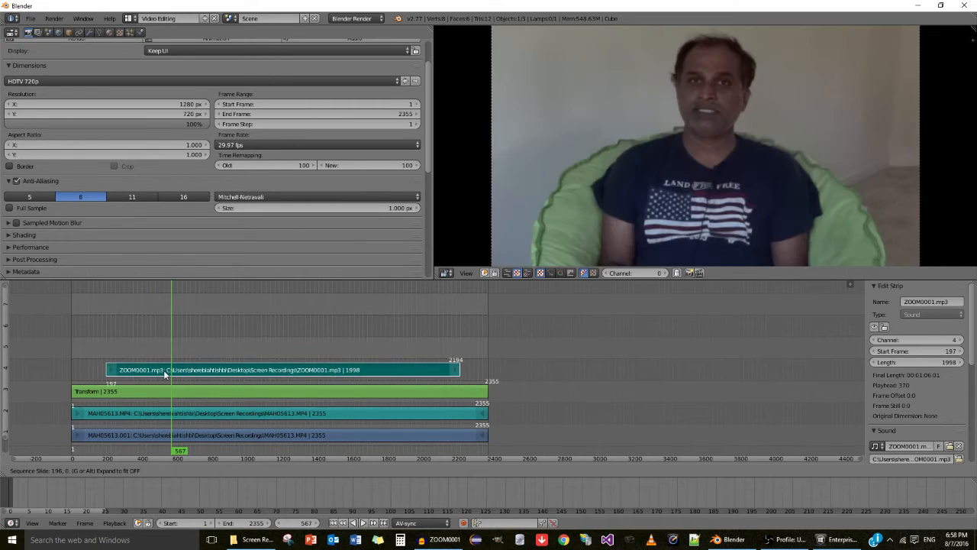
click(172, 368)
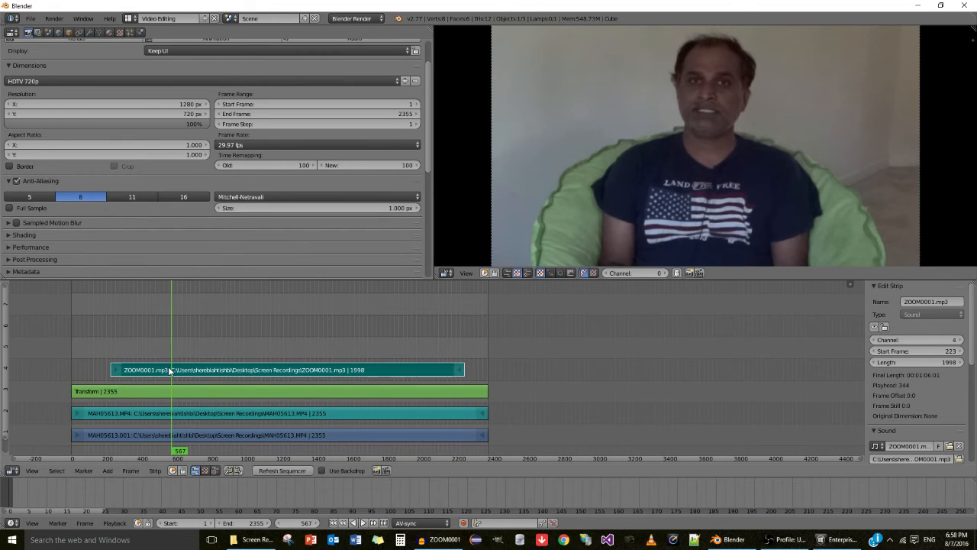
- Play the sequence from shortly before the ZOOM0001.mp3 strip begins to hear how far apart the two audio tracks are
click(96, 374)
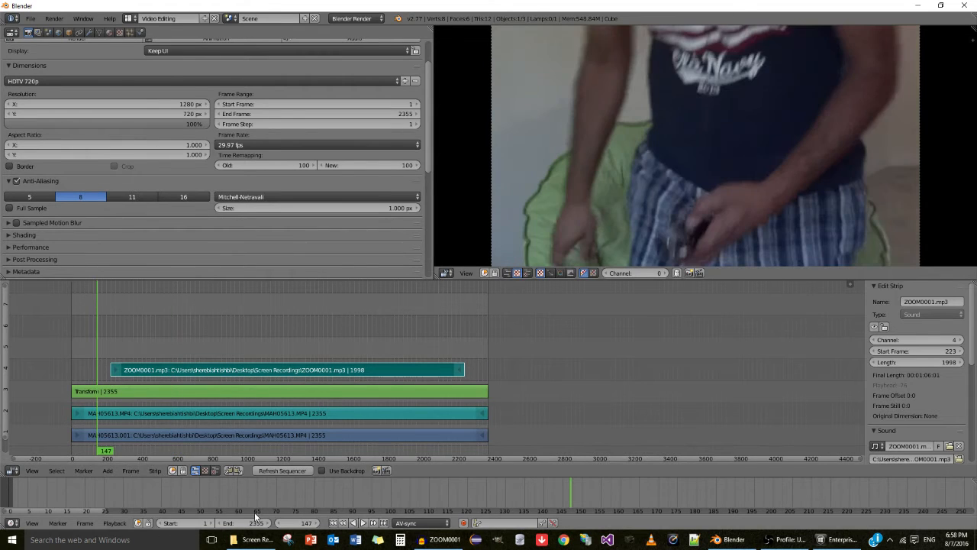
click(353, 523)
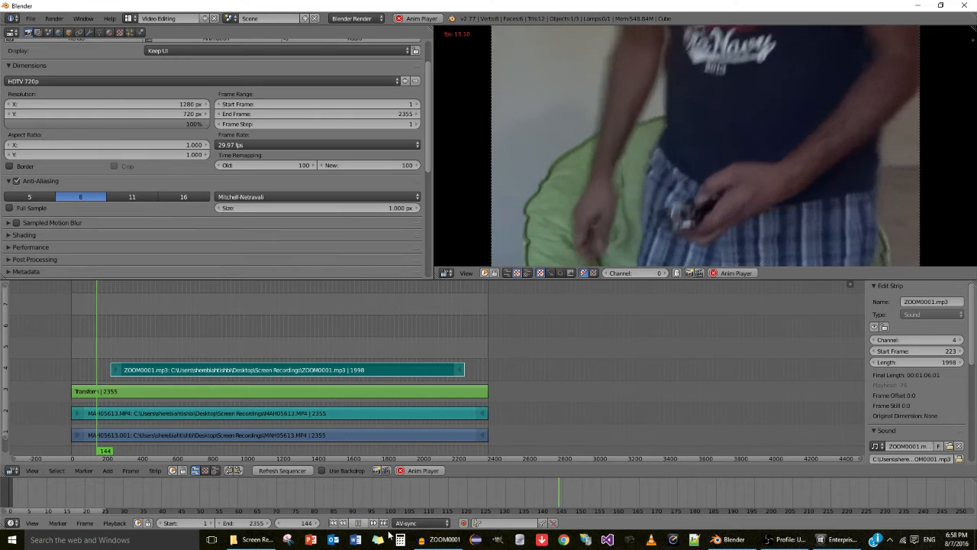
click(359, 523)
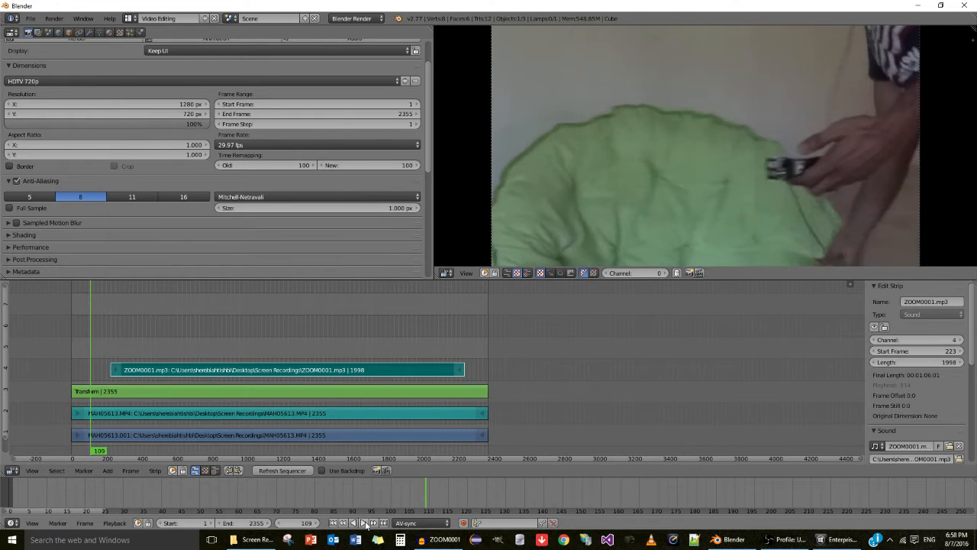
click(364, 523)
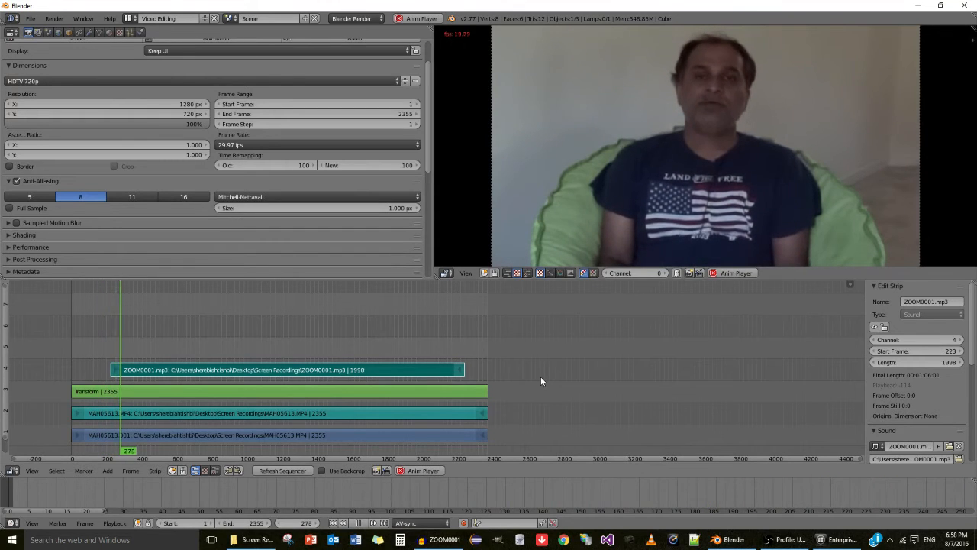
click(363, 524)
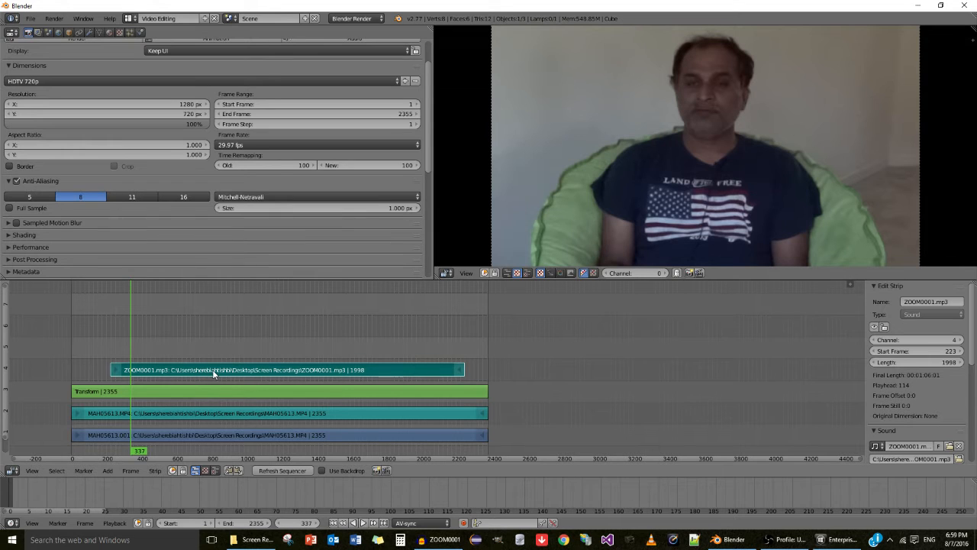
- Slide the ZOOM0001.mp3 strip earlier to start at frame 163 and play from about frame 152 to check the sync
right_drag(221, 371, 209, 368)
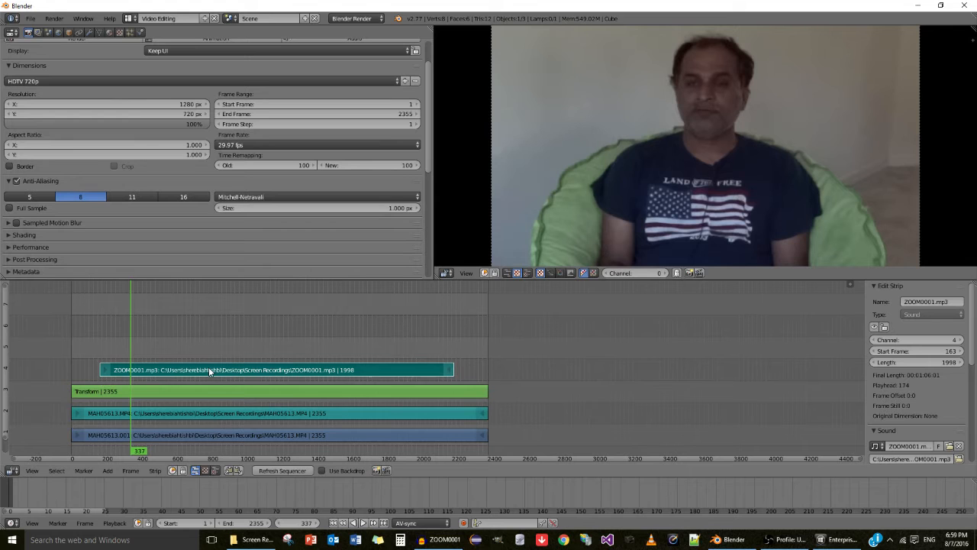
click(97, 354)
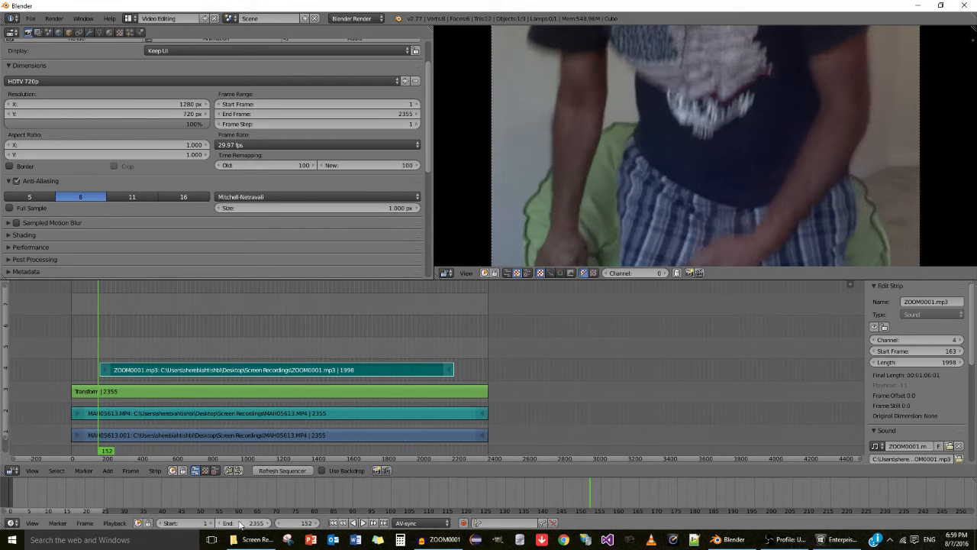
click(363, 523)
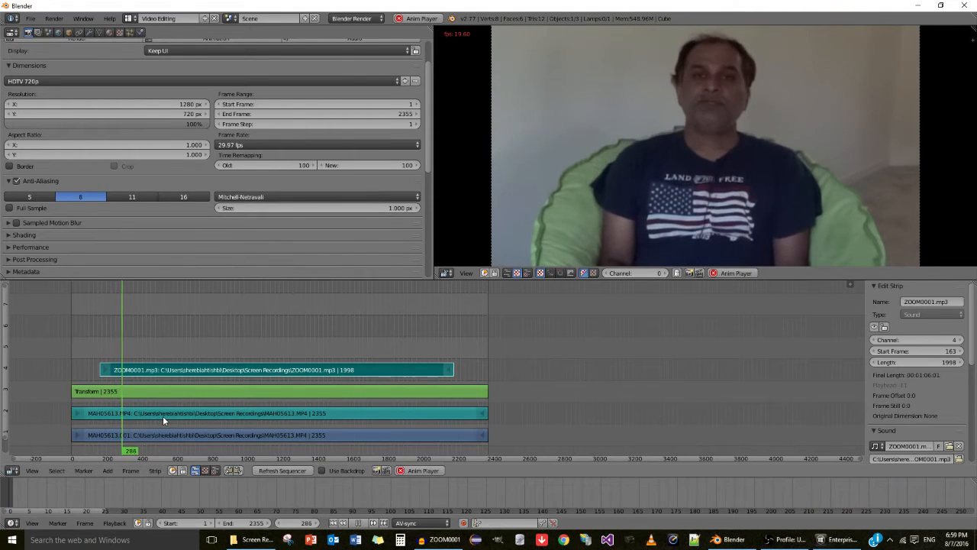
click(359, 525)
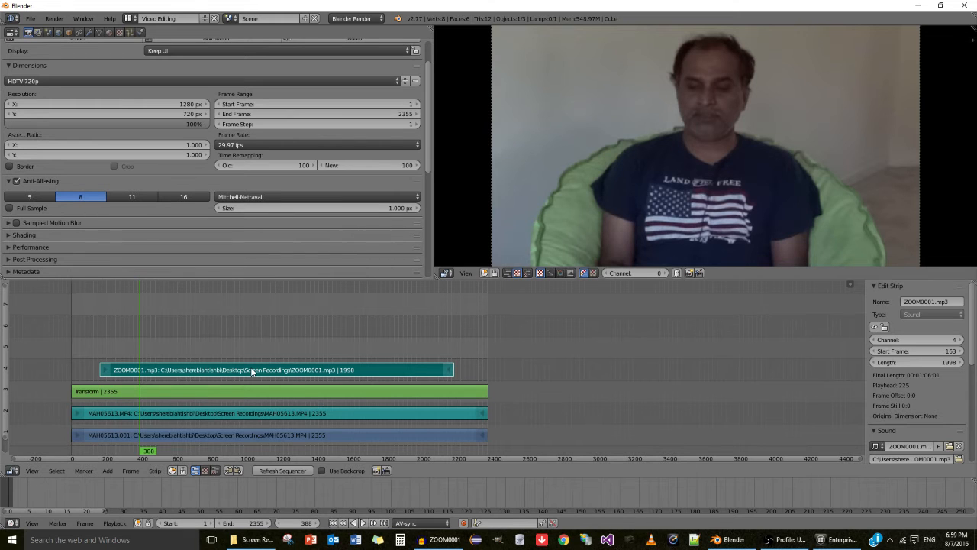
- Select the movie's original audio strip and play from about frame 167 to compare its timing with the replacement sound
right_click(229, 413)
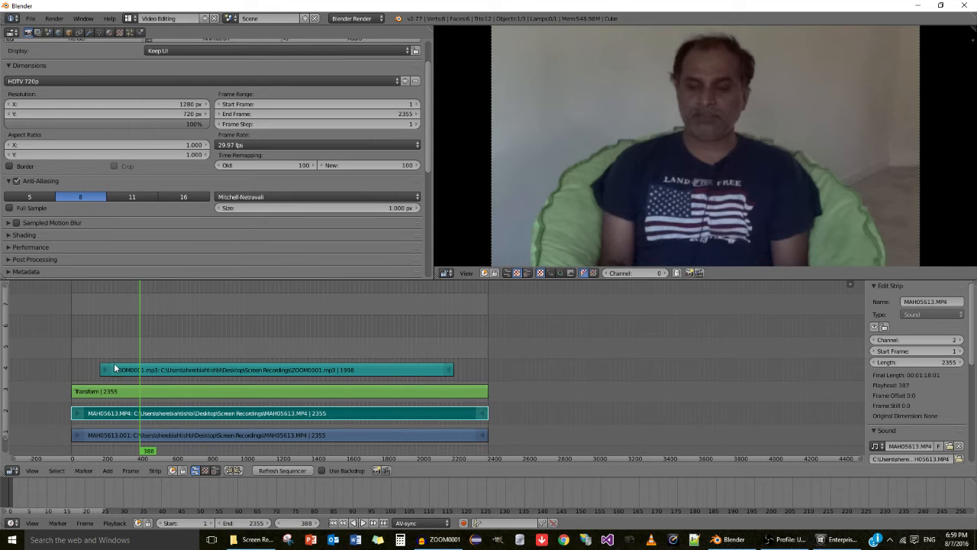
click(101, 347)
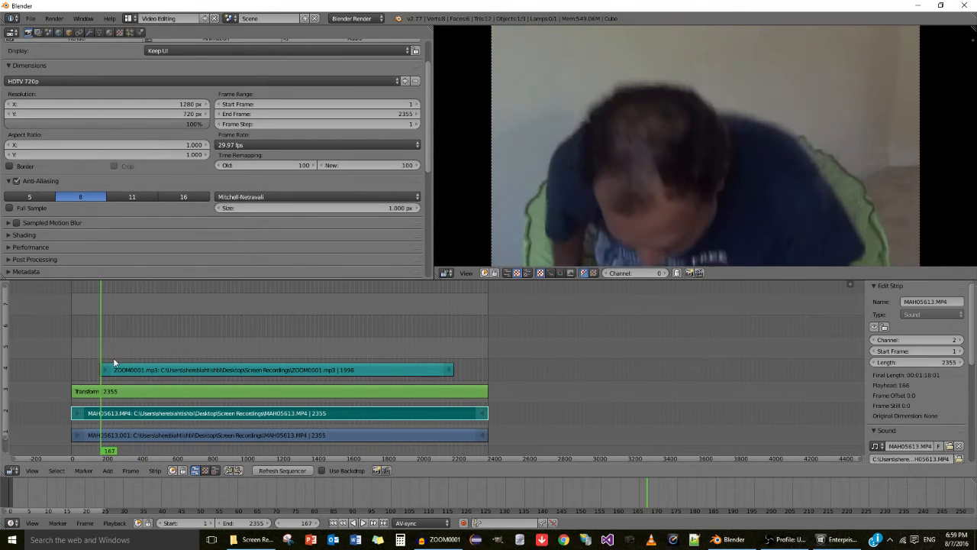
click(363, 522)
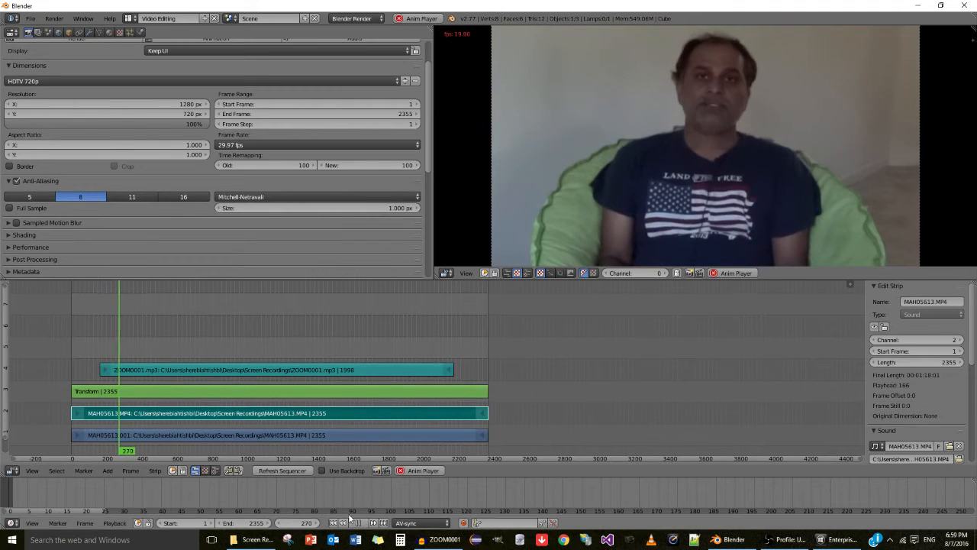
key(alt+a)
- Set the ZOOM0001.mp3 strip's start frame to 189 and play from the strip's beginning to check the sync
right_click(211, 370)
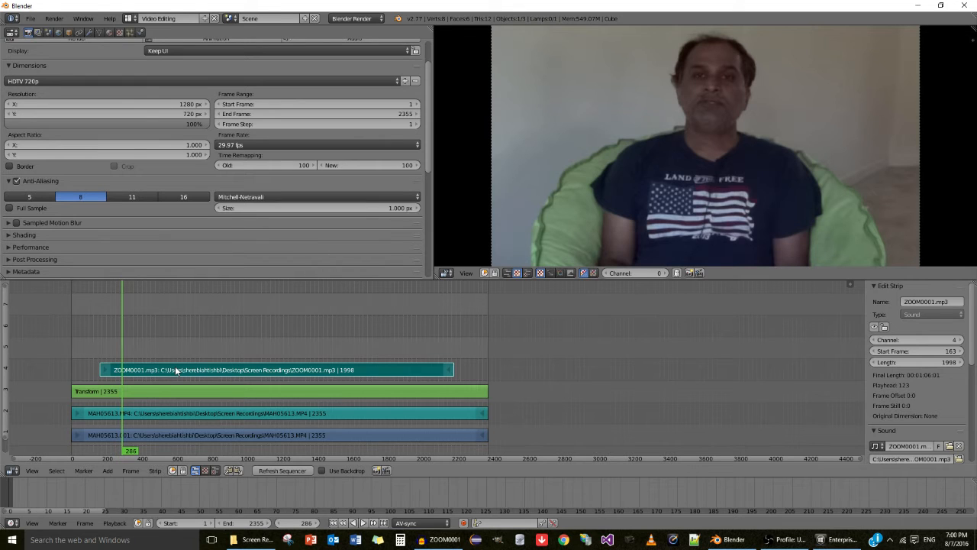
click(961, 351)
click(962, 351)
click(962, 351)
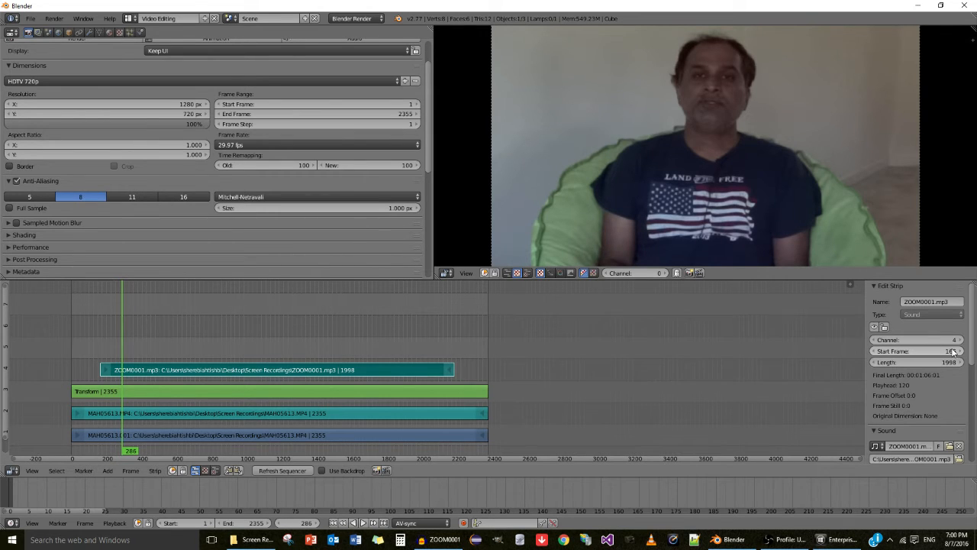
drag(934, 356, 954, 357)
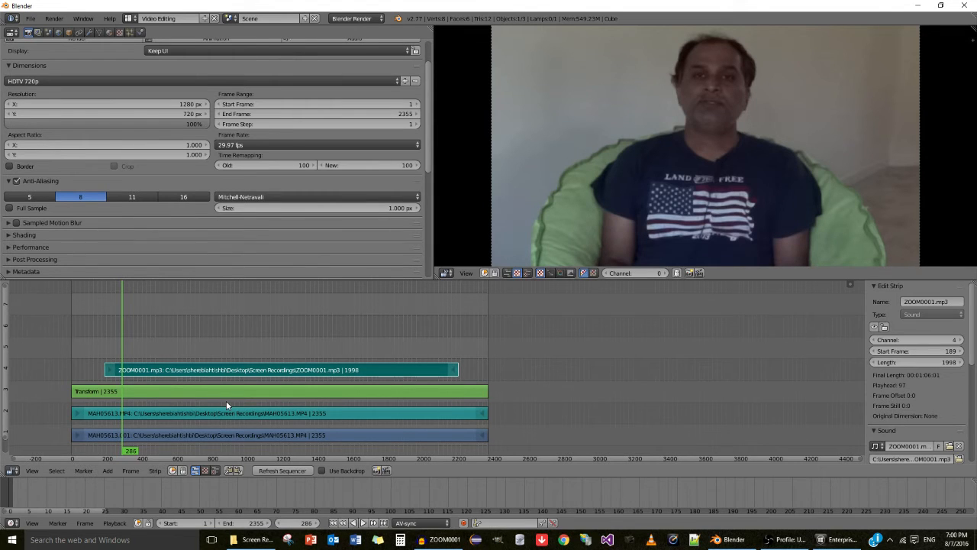
key(Page_Down)
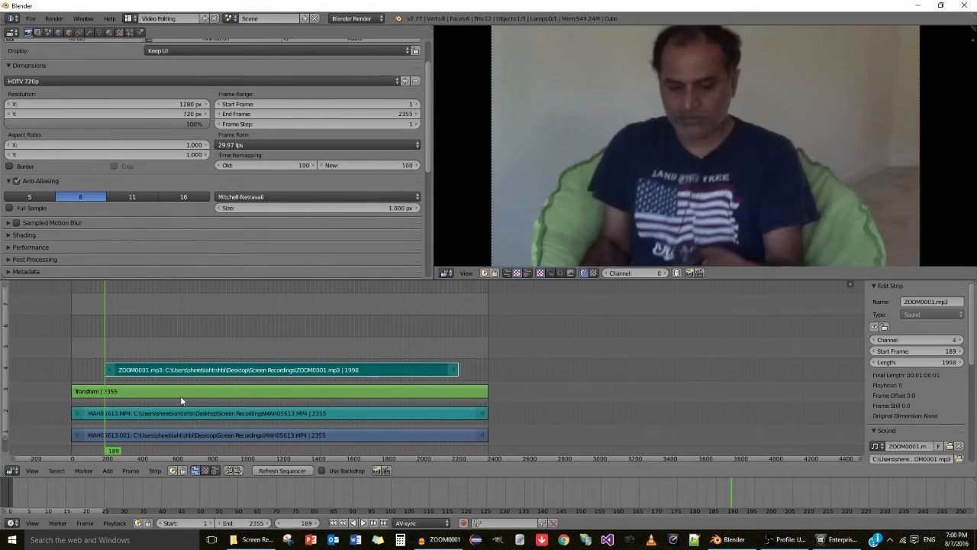
click(363, 524)
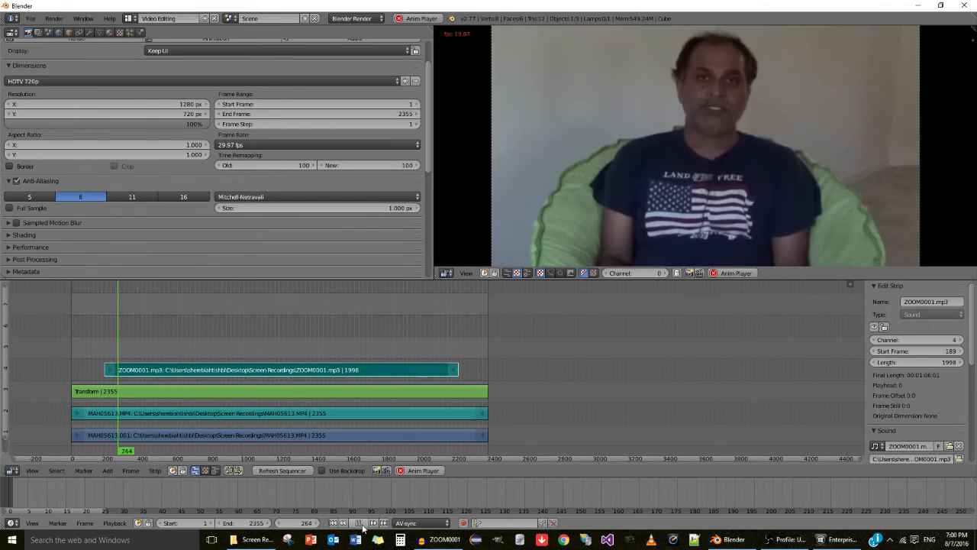
click(363, 523)
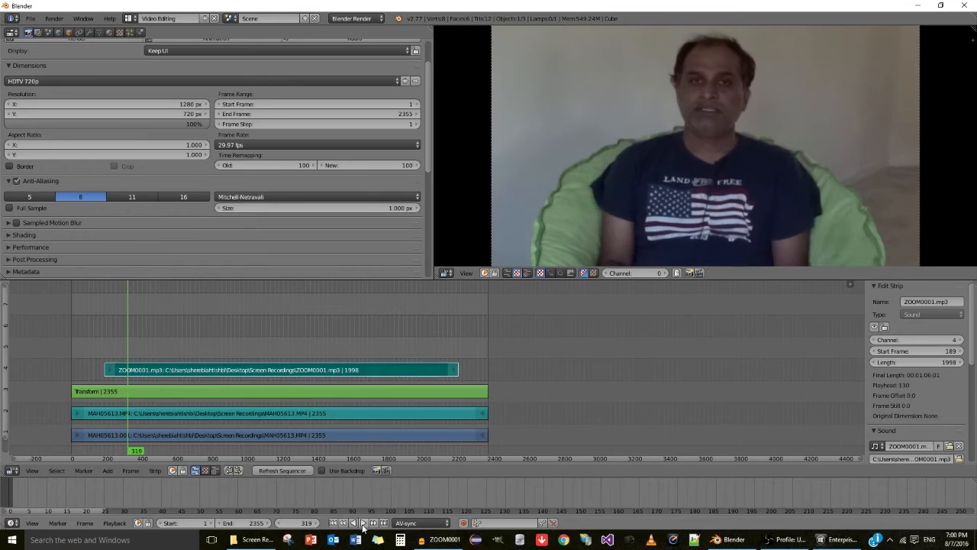
- Set the ZOOM0001.mp3 strip's start frame to 229 and play from there to compare it with the movie's original audio
right_click(375, 376)
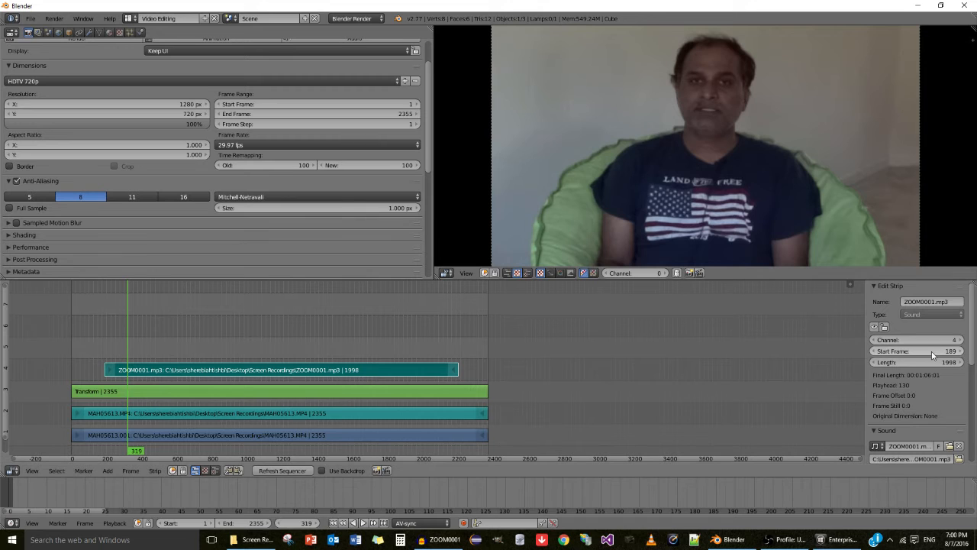
drag(909, 357, 966, 356)
key(Page_Down)
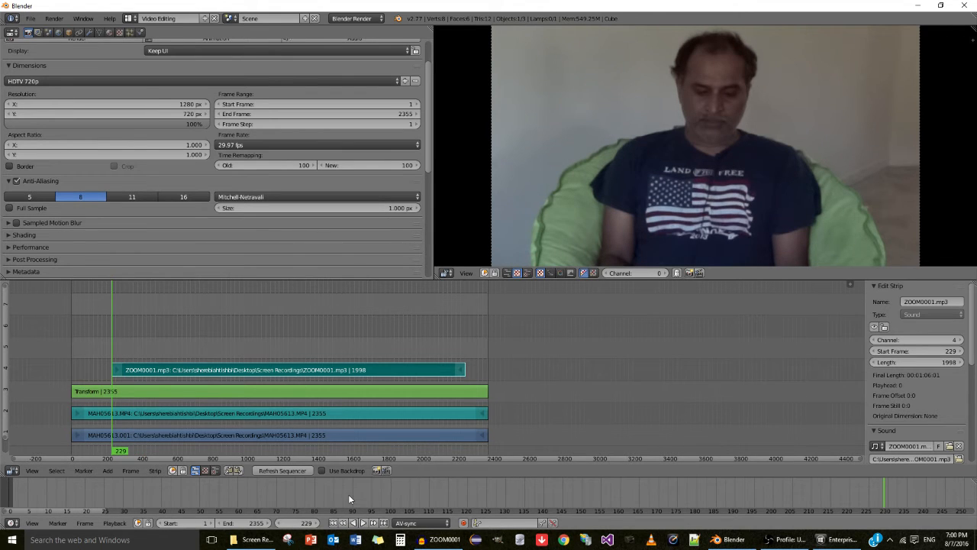
right_click(284, 413)
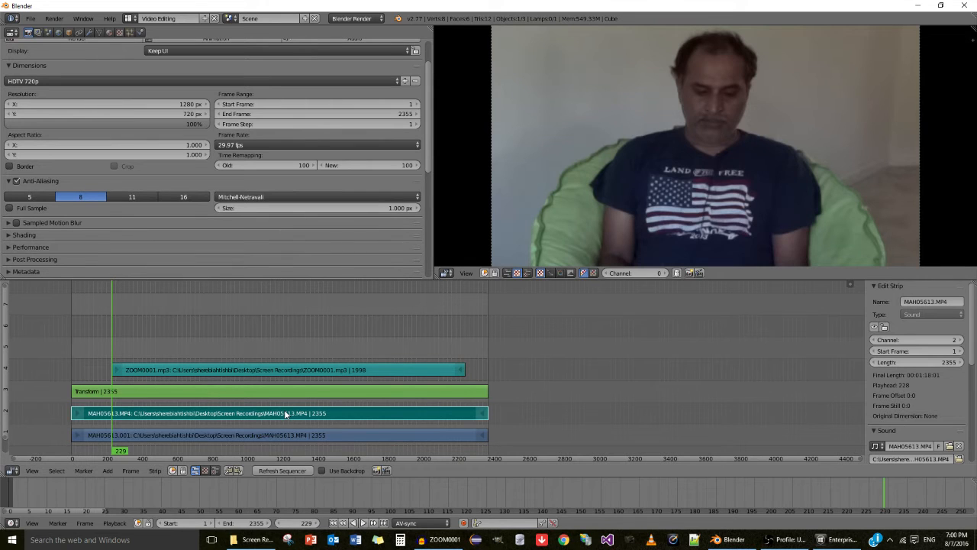
right_click(294, 372)
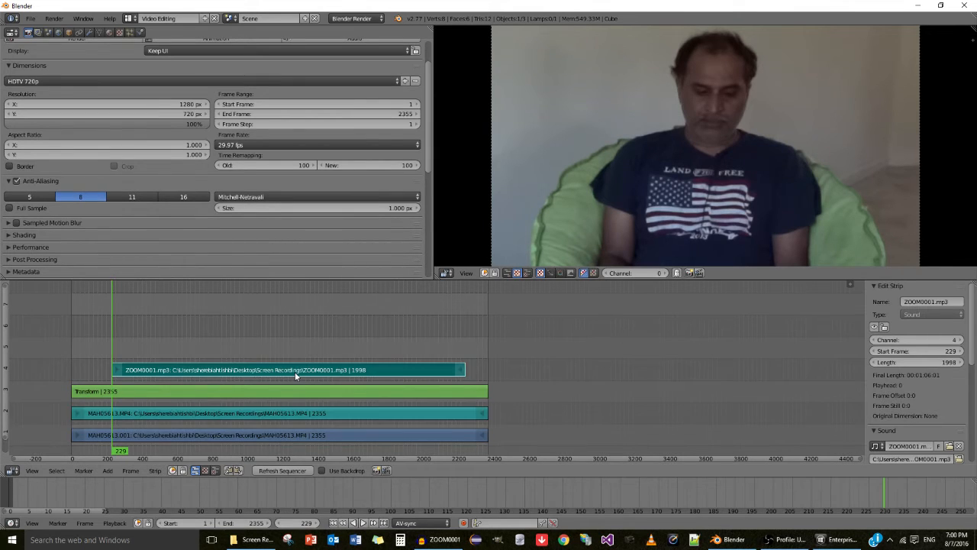
right_click(296, 415)
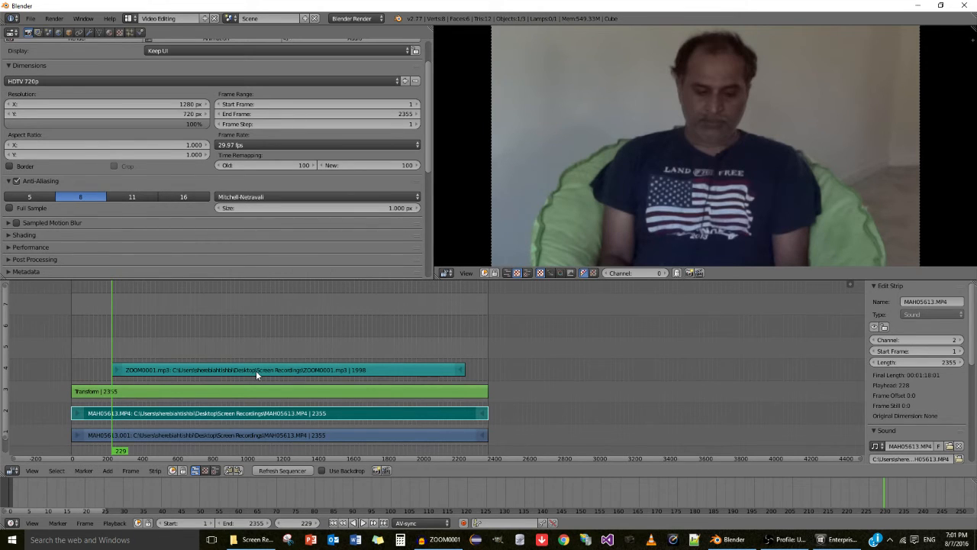
click(363, 523)
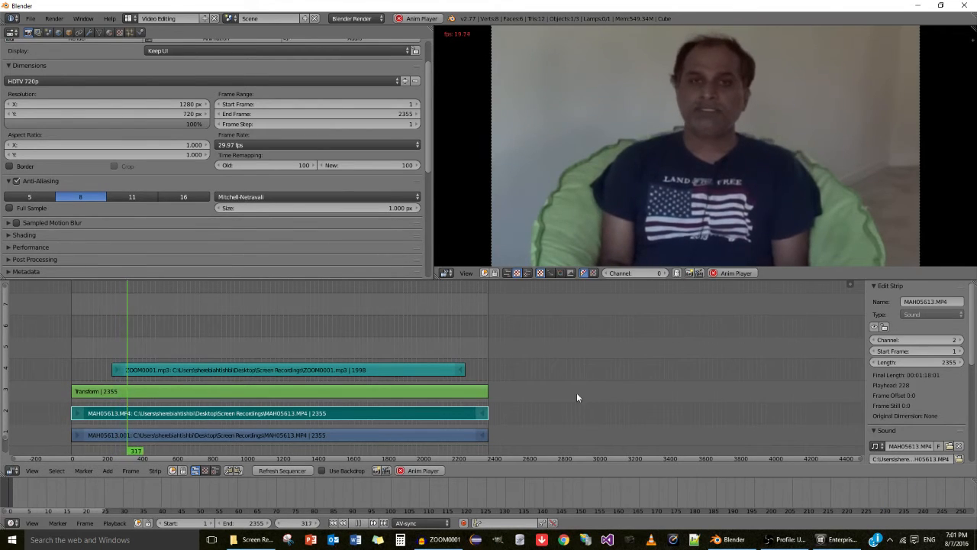
- Fine-tune the ZOOM0001.mp3 strip's start frame to 231 and play from the strip's beginning to verify the sync
click(301, 371)
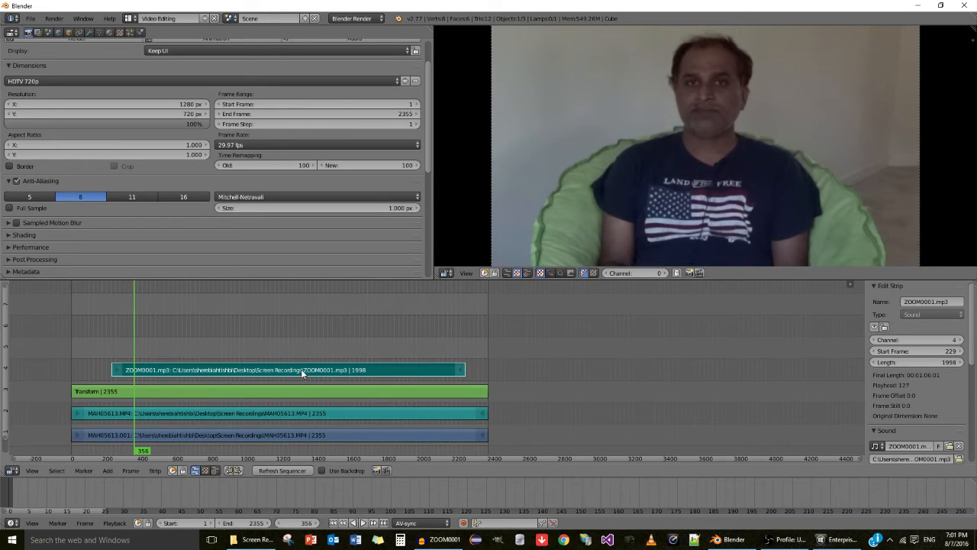
click(960, 351)
key(Page_Down)
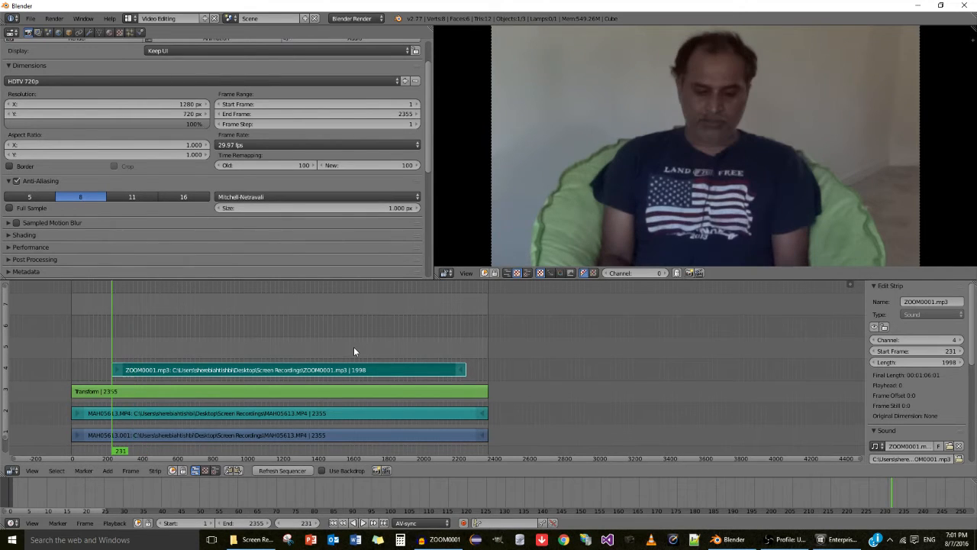
click(363, 522)
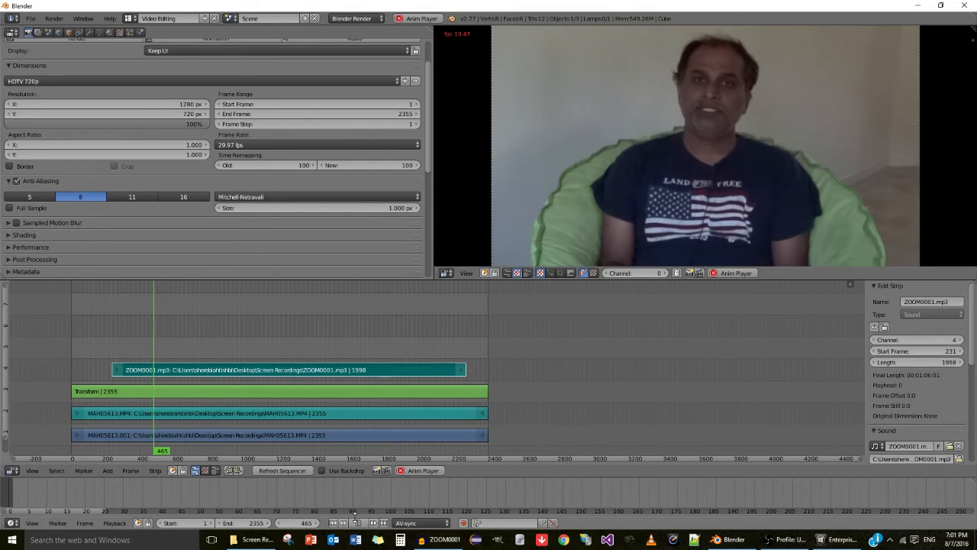
click(357, 522)
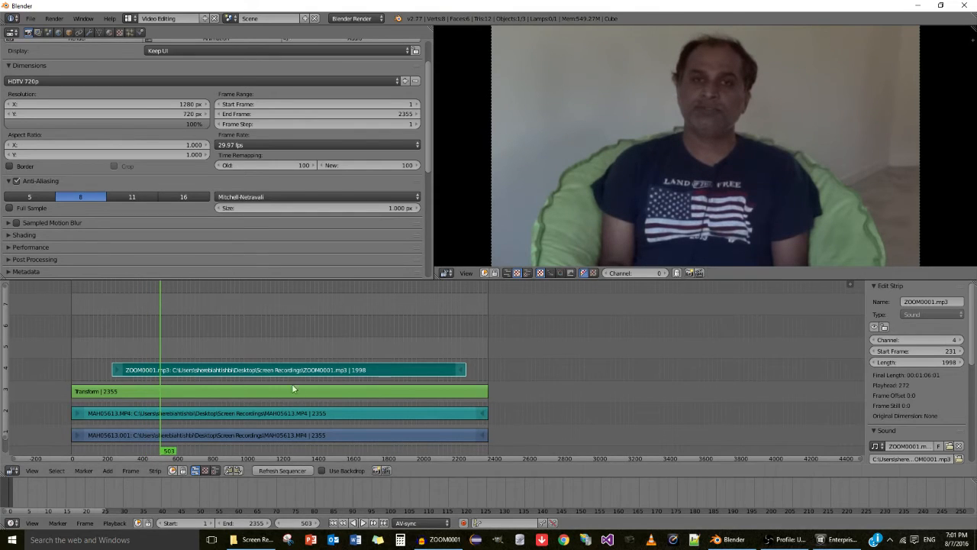
- Set the ZOOM0001.mp3 strip's start frame to 228 and play from the strip's beginning to check the sync
click(873, 351)
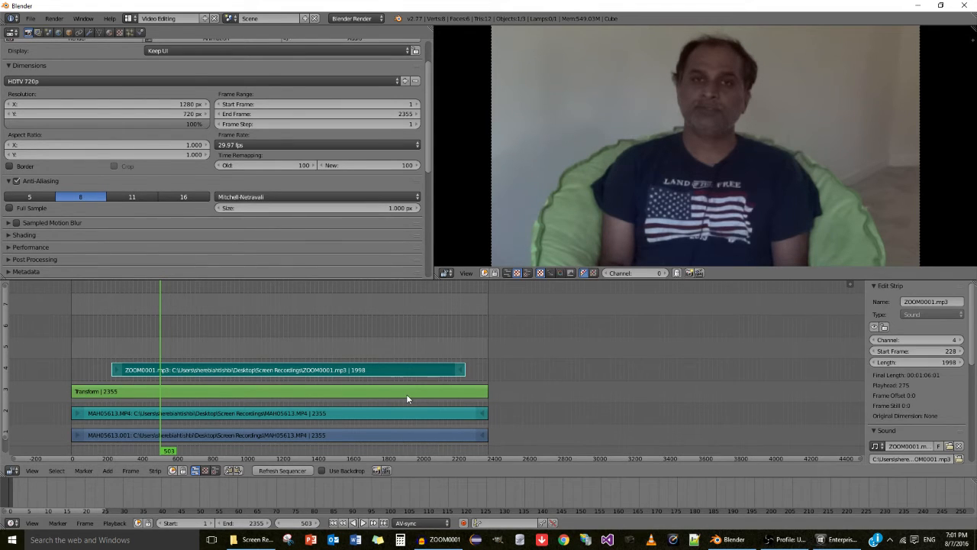
key(Page_Down)
click(364, 522)
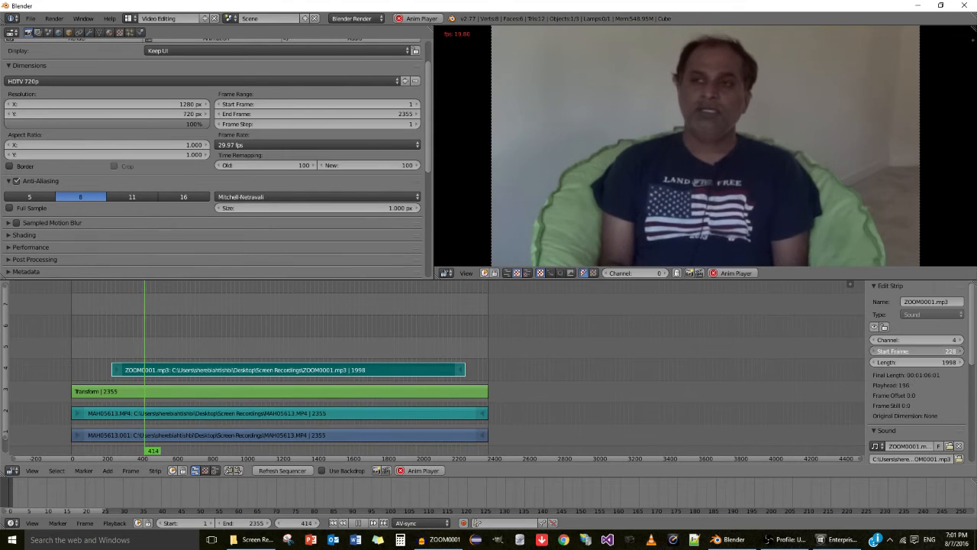
- Raise the ZOOM0001.mp3 strip's start frame to 232 during playback to compare it with the movie's original audio
click(960, 351)
click(960, 351)
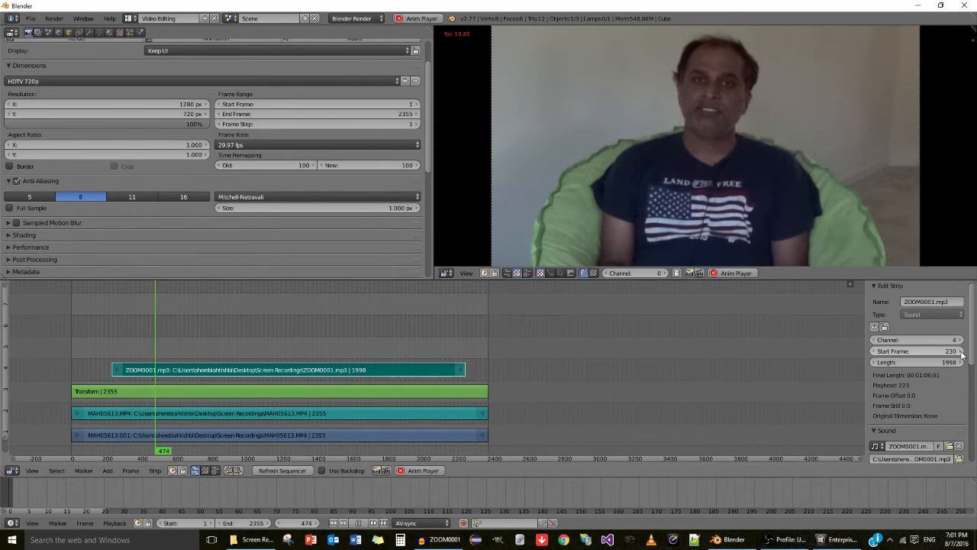
click(960, 351)
click(960, 351)
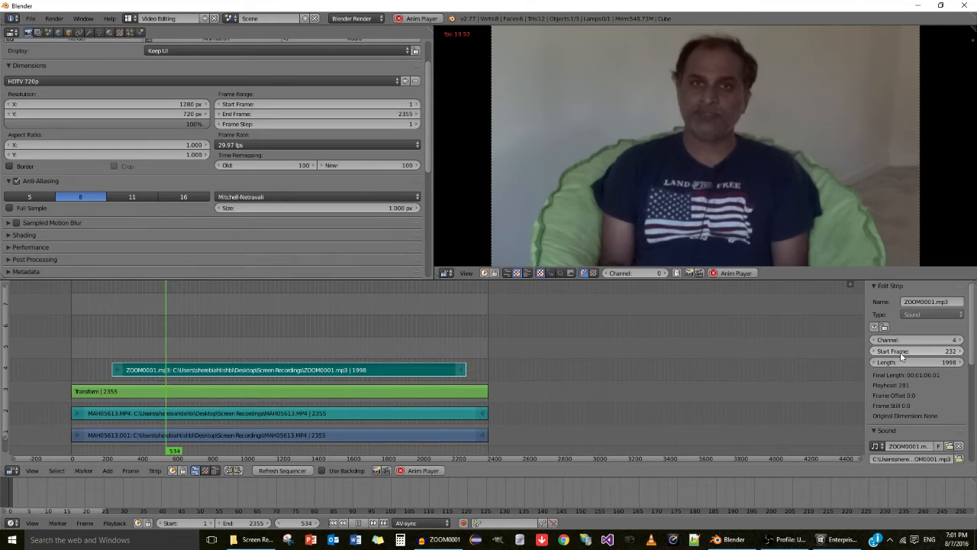
- Lower the ZOOM0001.mp3 strip's start frame gradually to 224 while listening to the sync, and stop playback
click(873, 351)
click(873, 351)
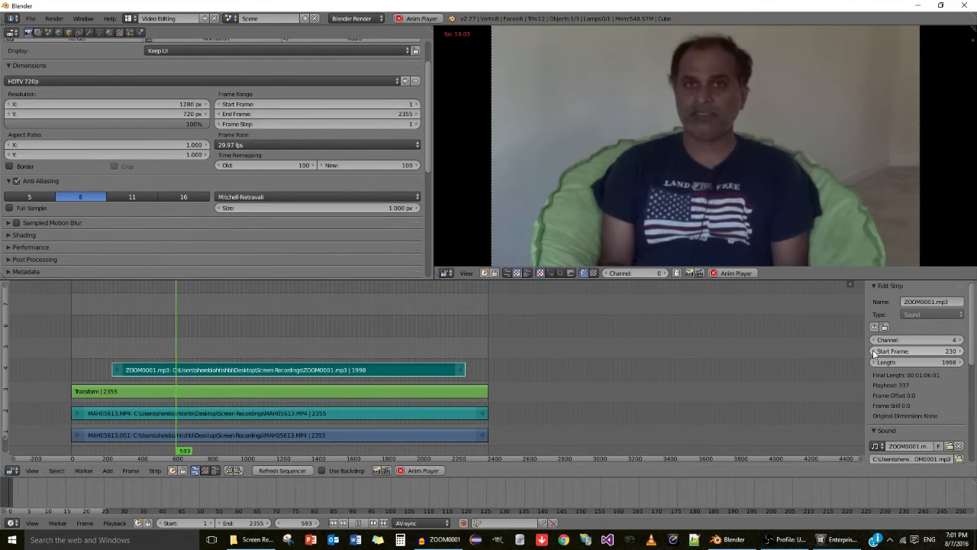
click(873, 351)
click(873, 351)
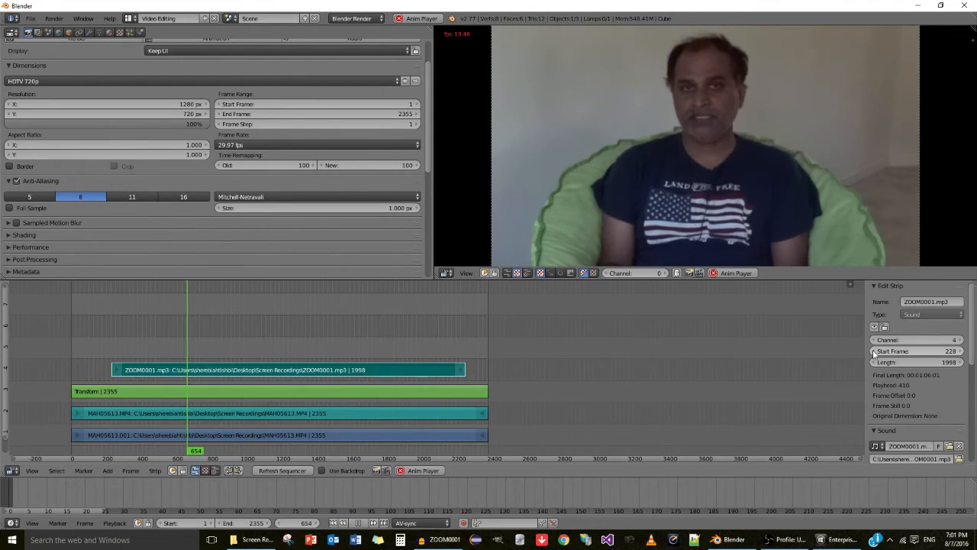
click(873, 351)
click(873, 351)
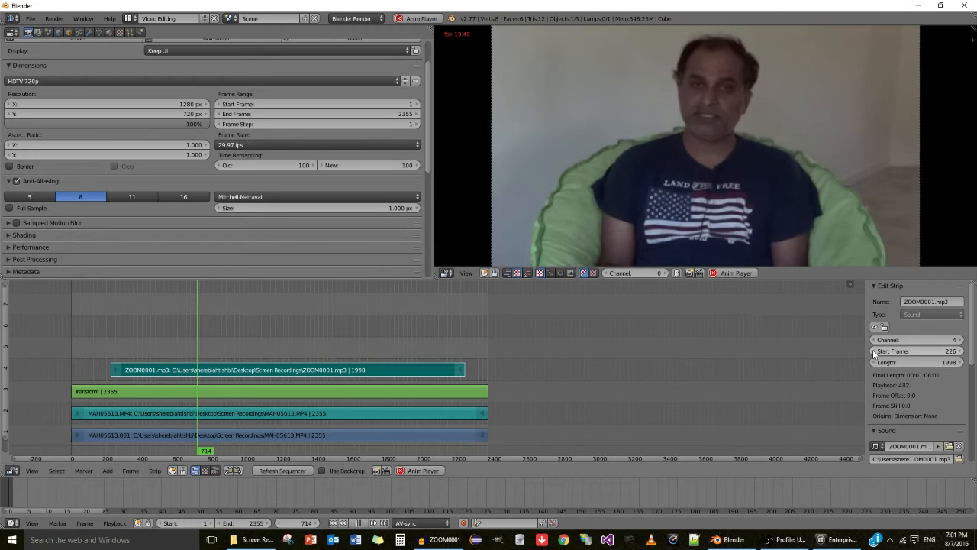
click(873, 351)
click(873, 351)
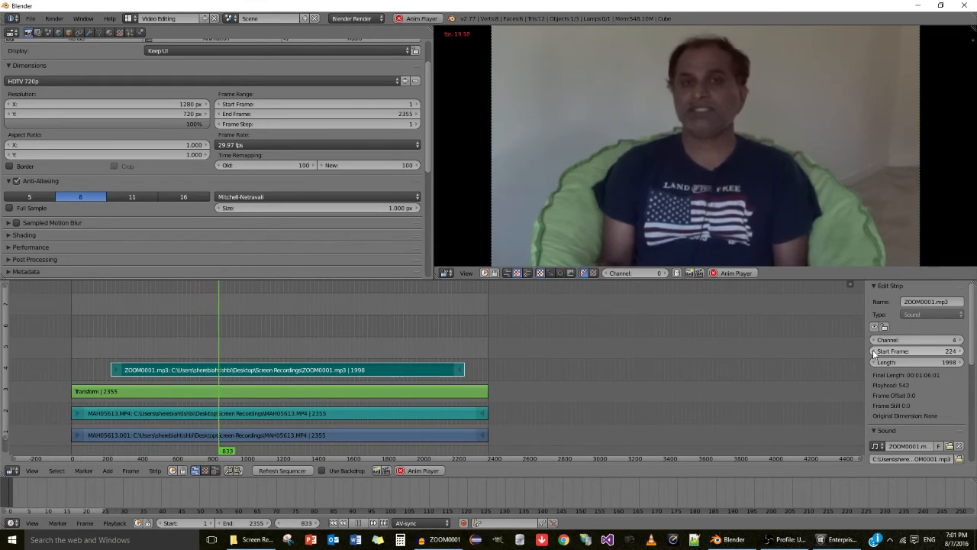
click(359, 522)
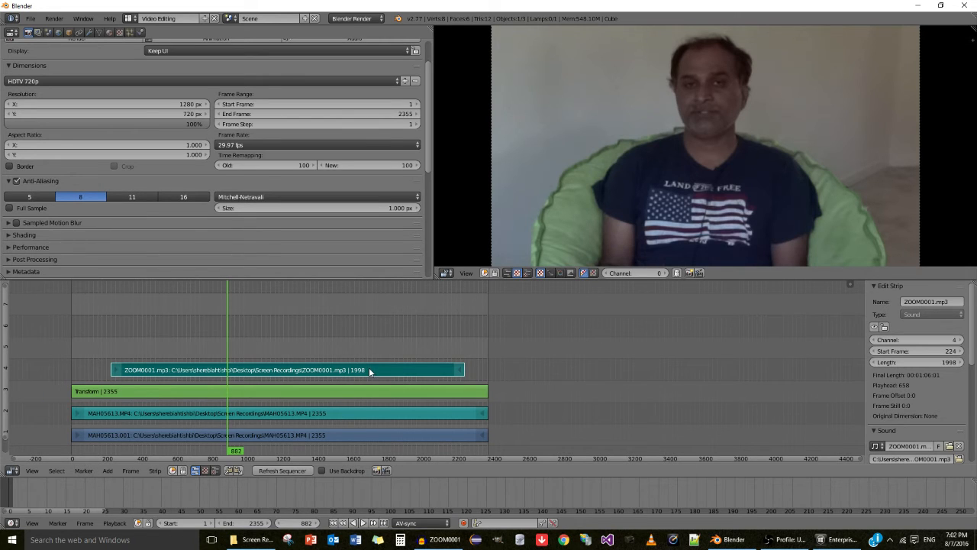
- Mute the original MAH05613.MP4 audio strip and play from about frame 230 to check the replacement sound alone
right_click(350, 413)
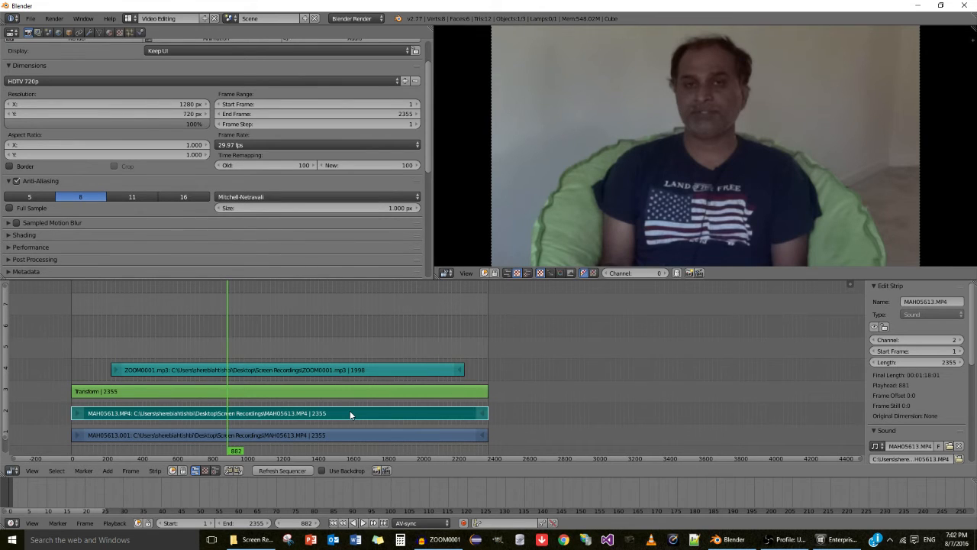
key(h)
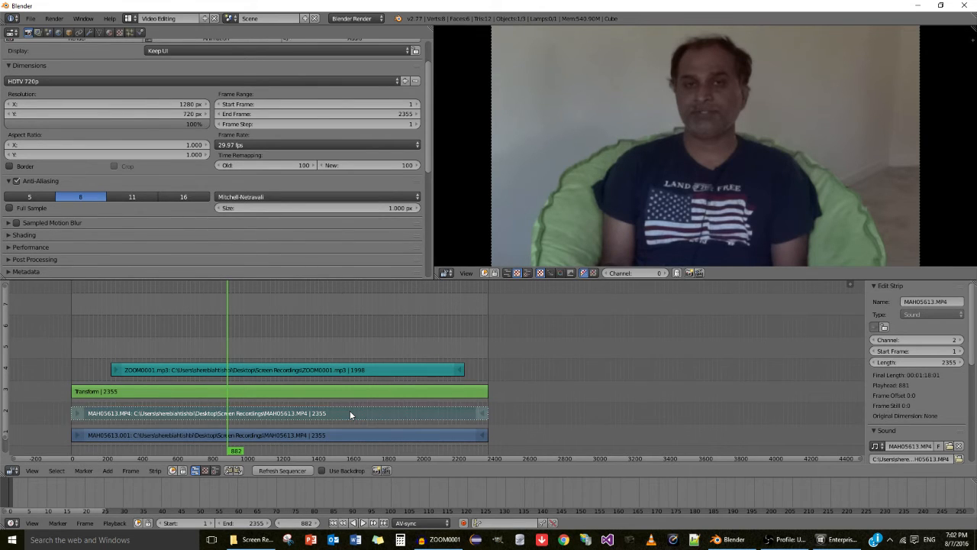
click(111, 344)
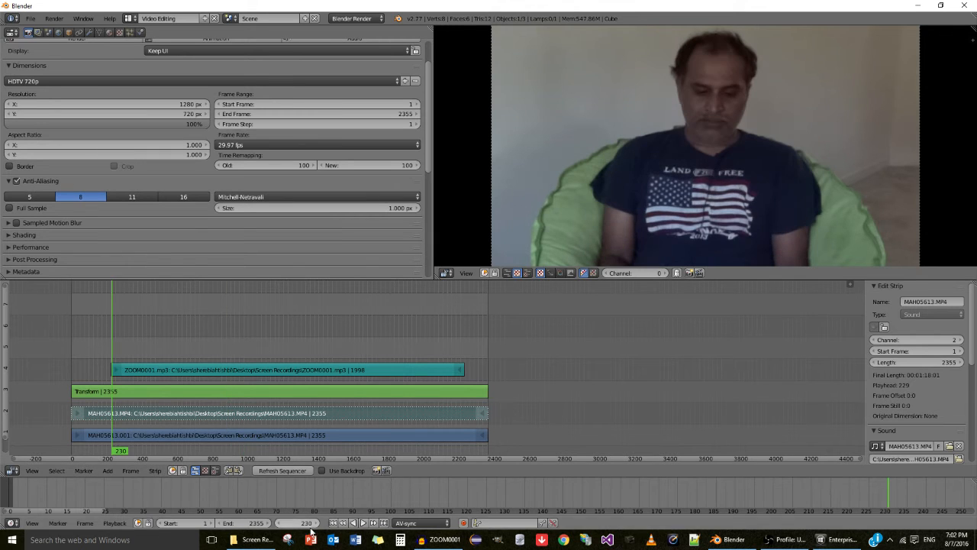
click(363, 523)
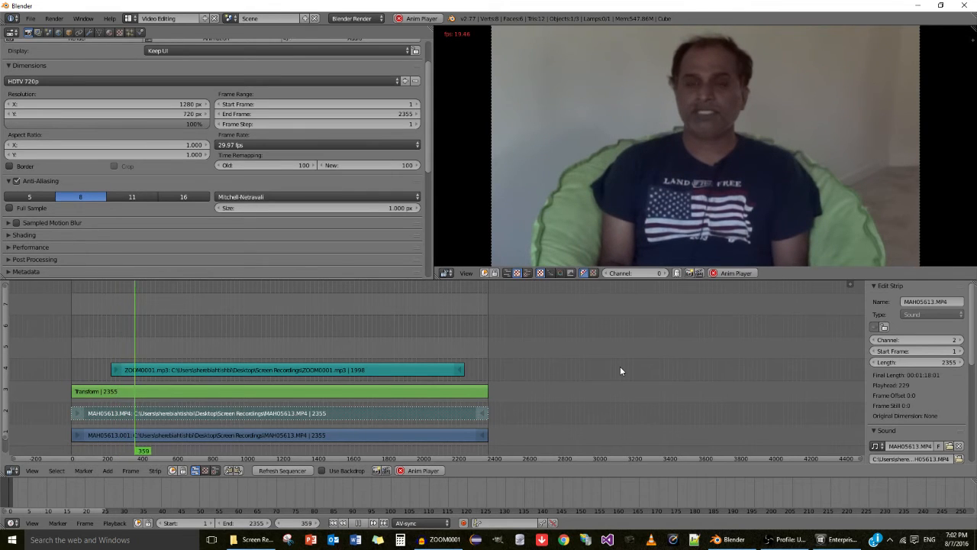
click(360, 523)
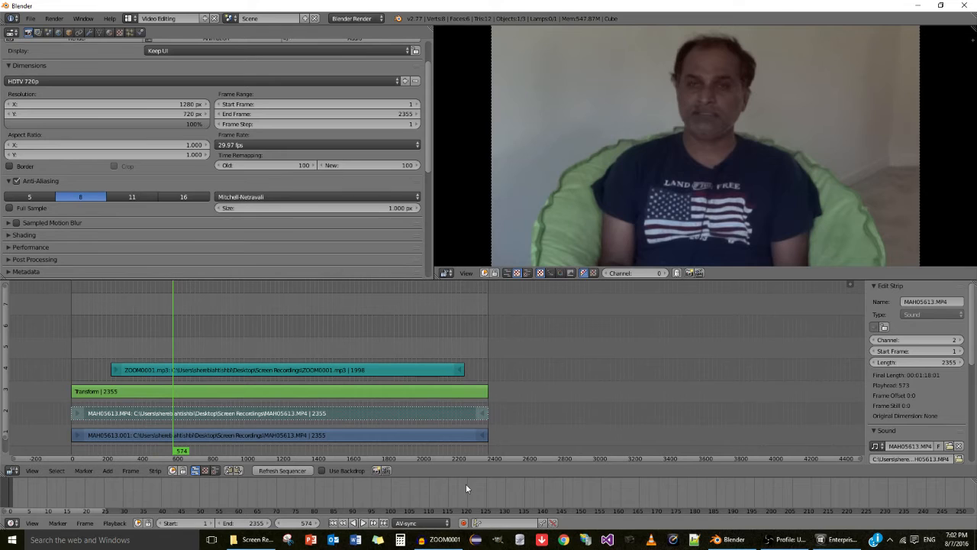
- Cut the movie strip at the ZOOM0001.mp3 strip's start, frame 224, and erase the movie piece before the cut
click(96, 352)
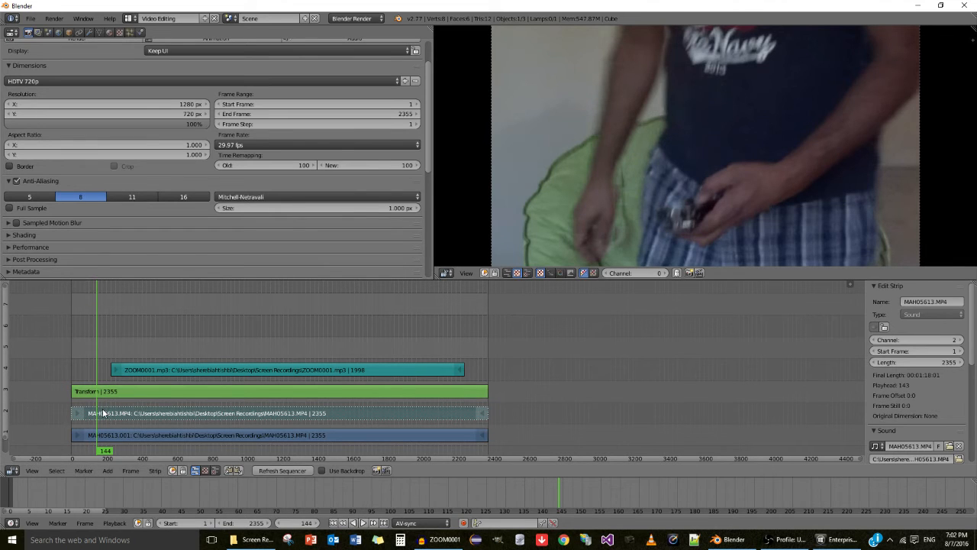
key(Page_Up)
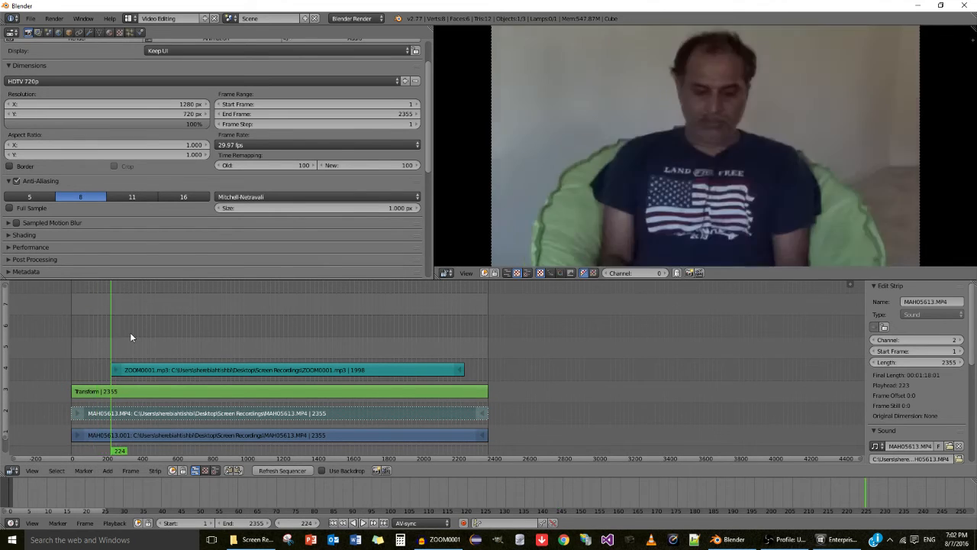
click(126, 435)
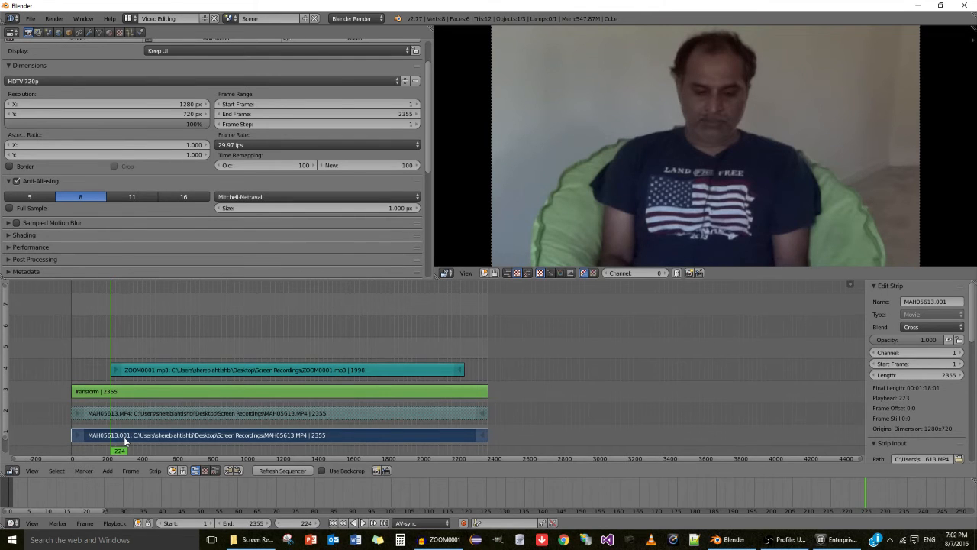
key(k)
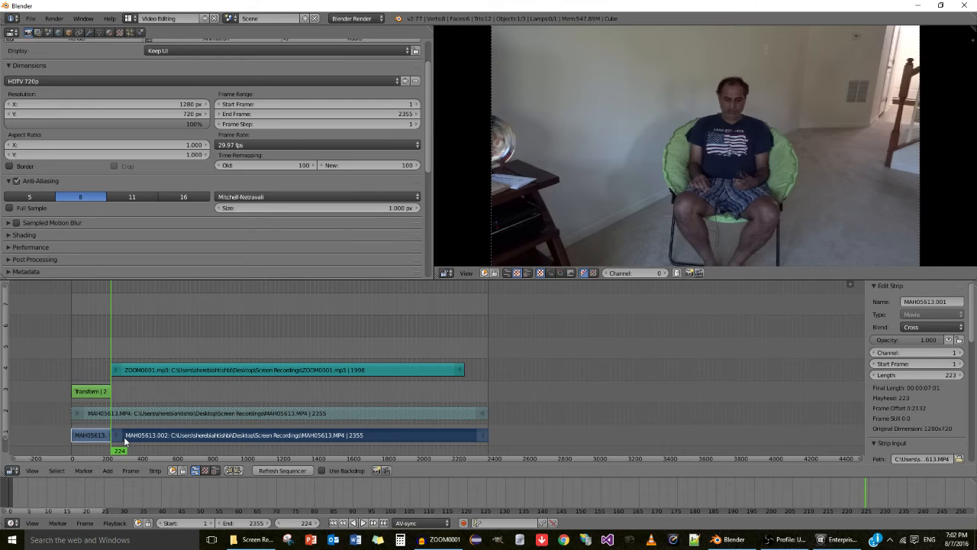
right_click(92, 393)
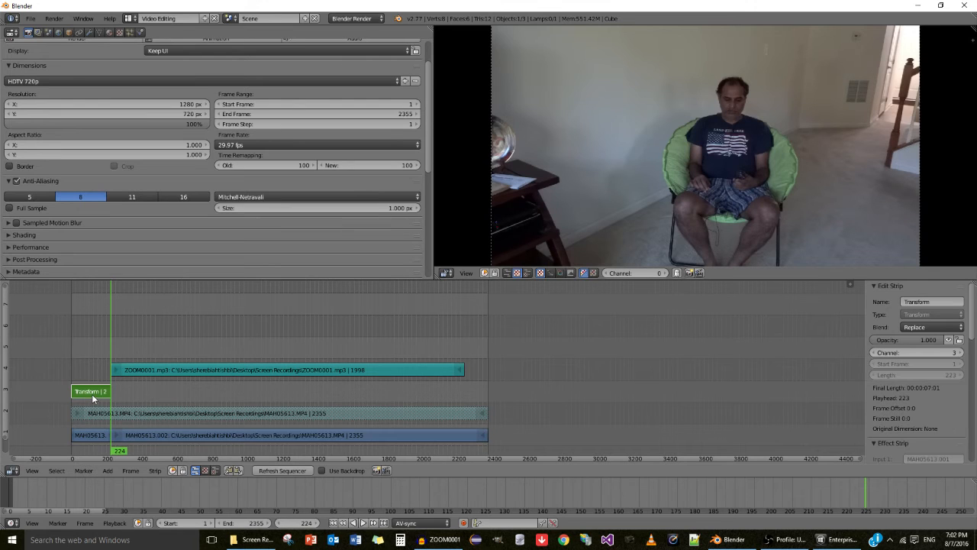
right_click(92, 437)
key(x)
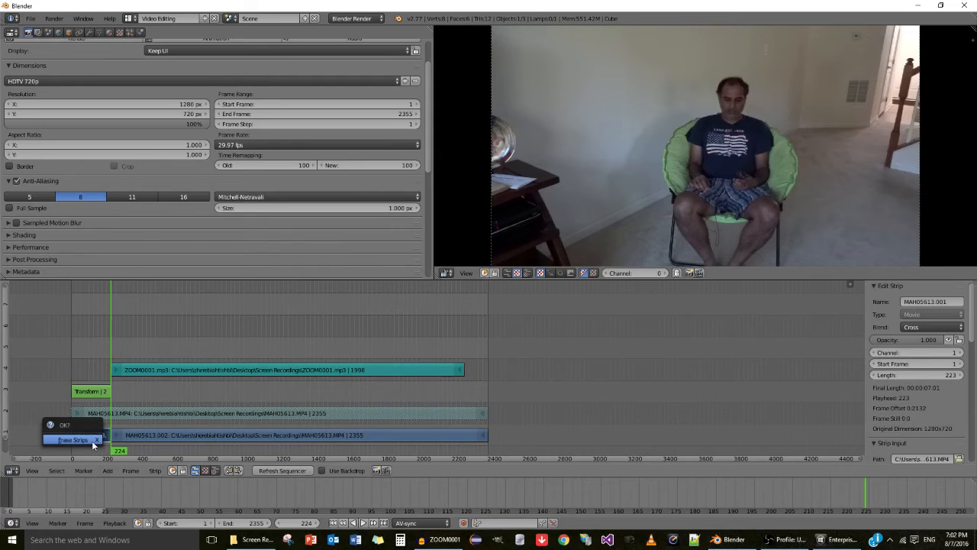
click(73, 440)
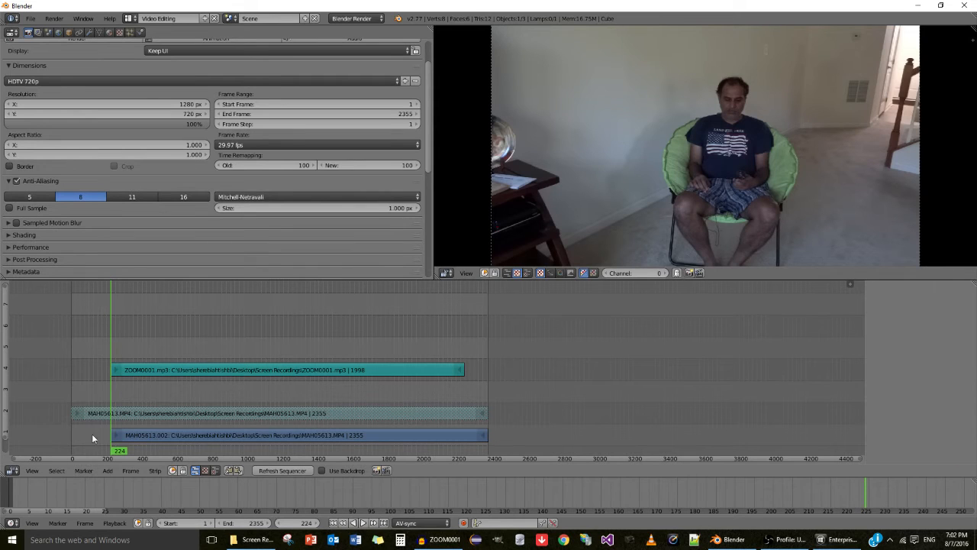
- Erase the muted original MAH05613.MP4 audio strip from channel 2
right_click(129, 415)
key(x)
click(130, 417)
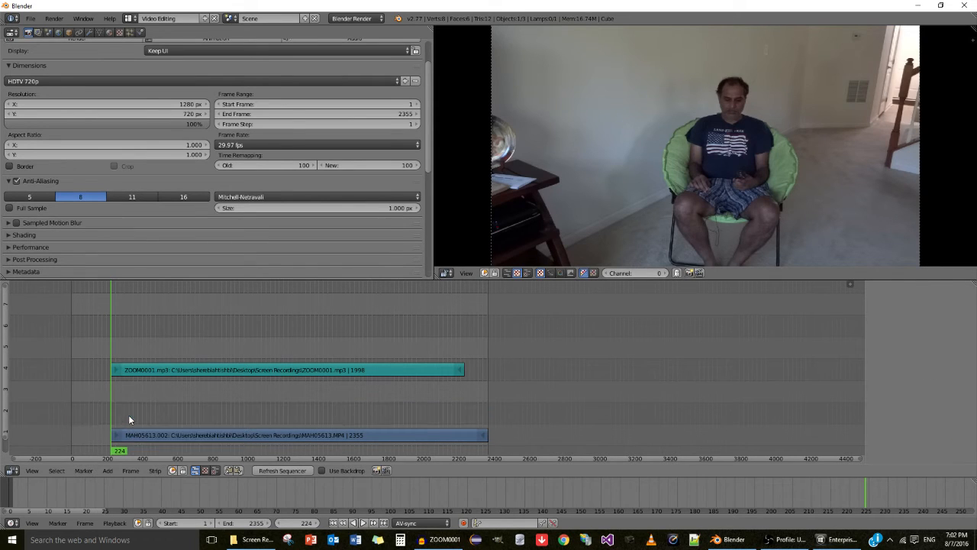
- Move the playhead to the ZOOM0001.mp3 strip's end, frame 2222, and add a Transform effect to the remaining movie strip
right_click(162, 436)
click(398, 345)
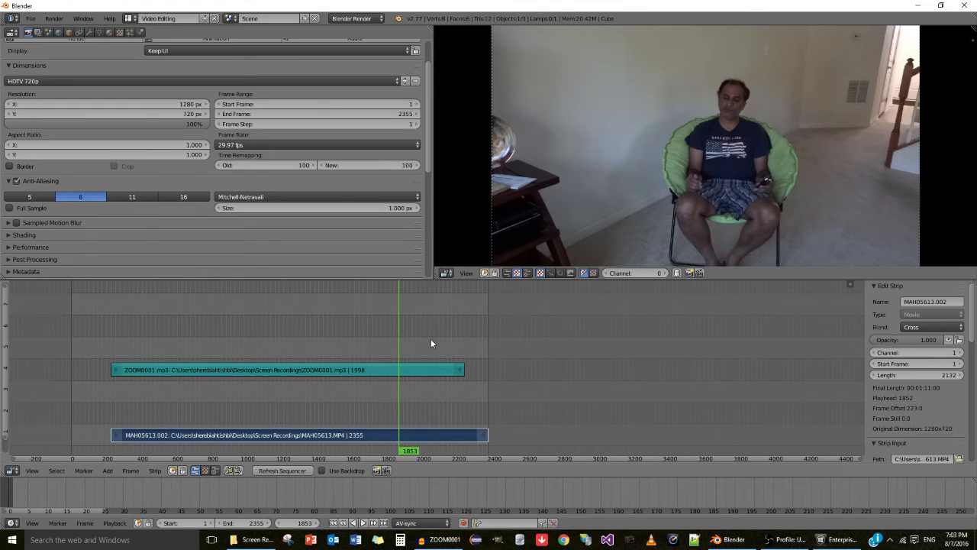
key(Page_Up)
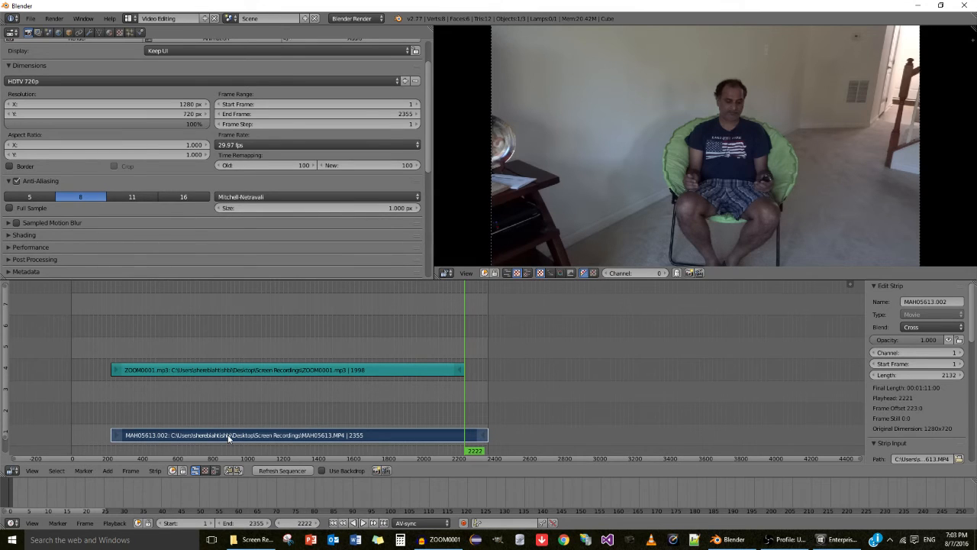
click(108, 470)
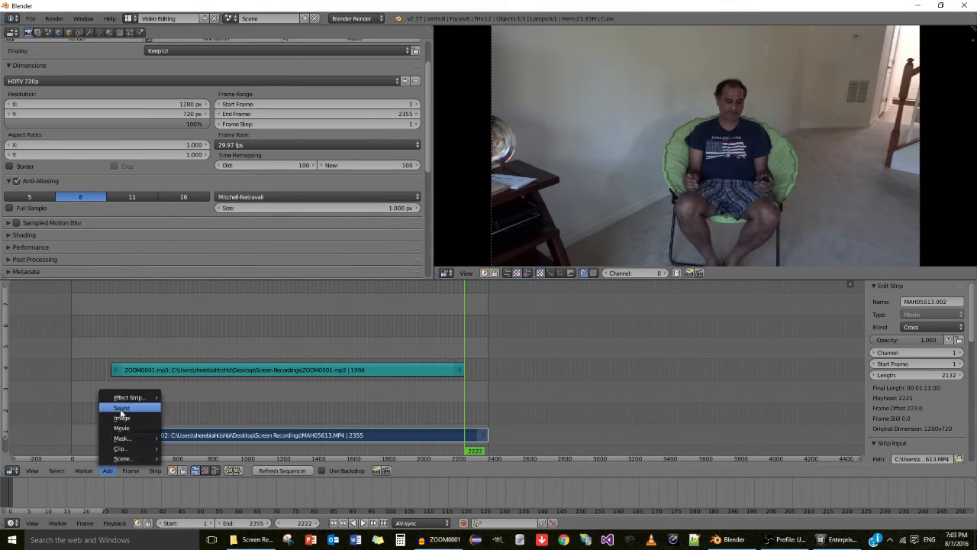
mouse_move(126, 397)
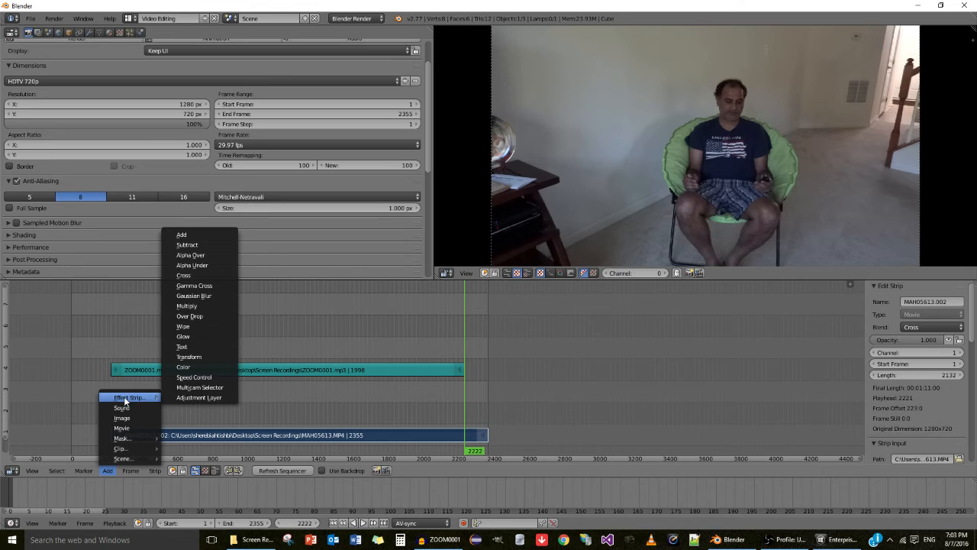
click(204, 357)
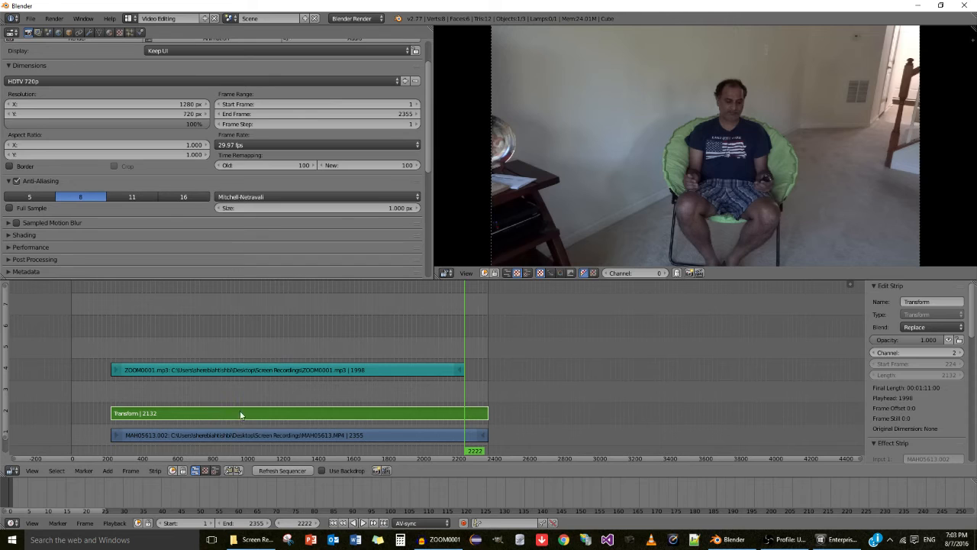
- Reframe the speaker by giving the Transform strip a uniform scale of 3.16 and a position of X -14.31, Y -41.49 percent
drag(971, 347, 971, 390)
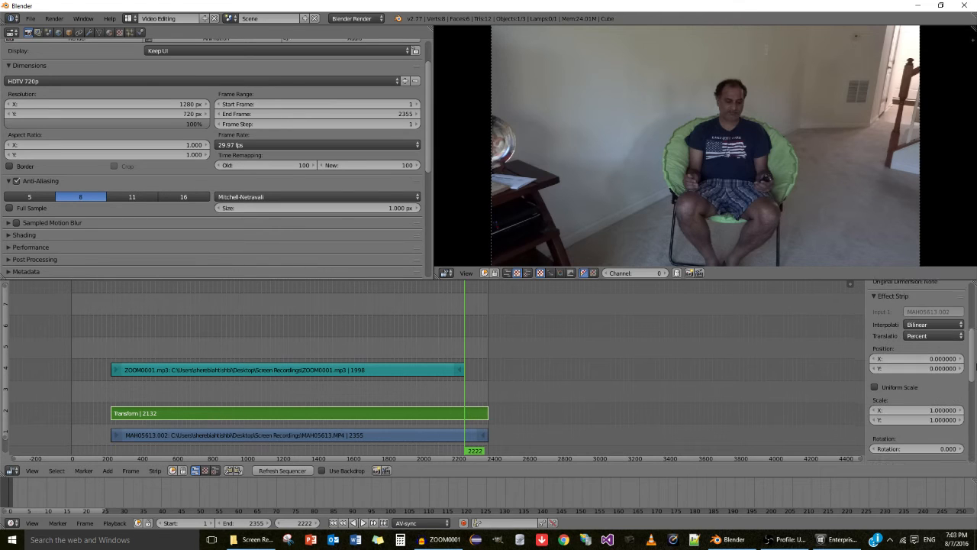
click(873, 386)
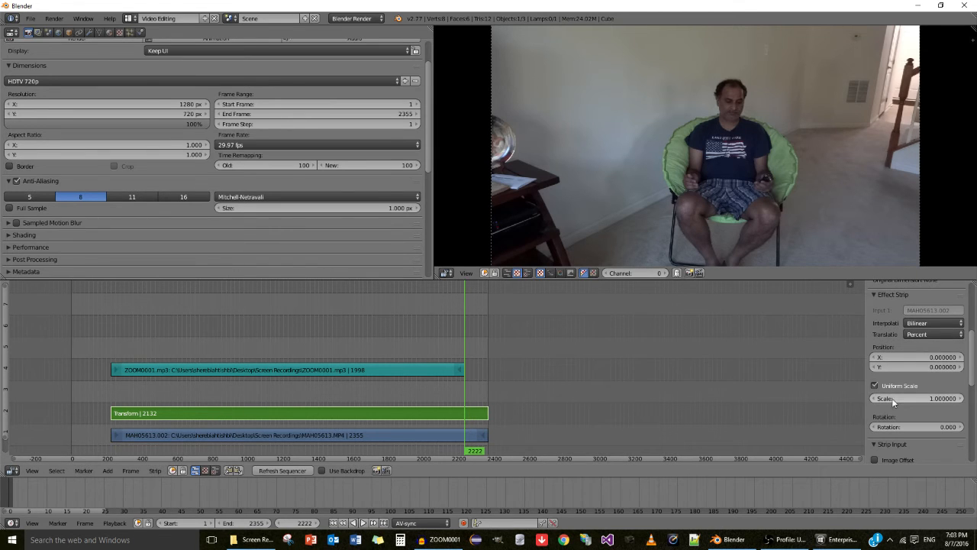
drag(893, 399, 950, 399)
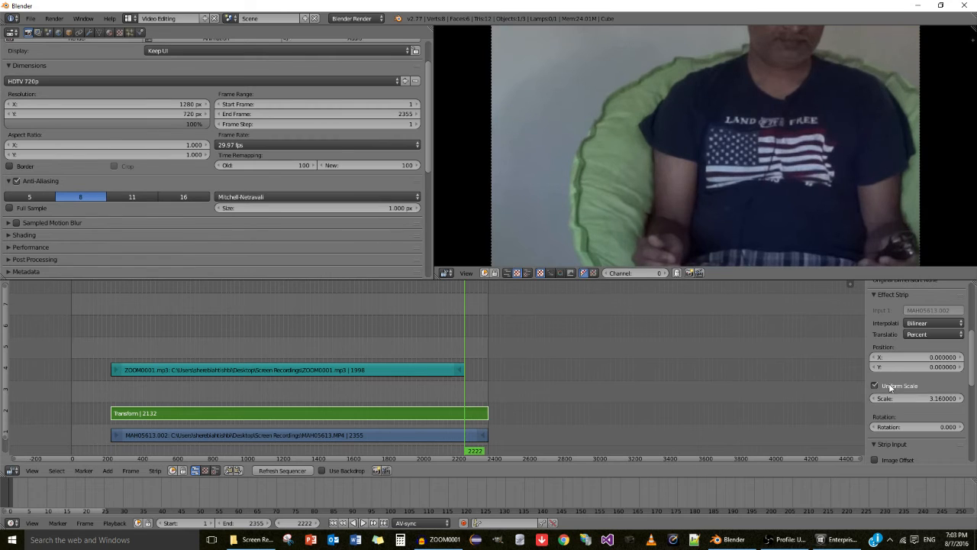
drag(889, 366, 858, 366)
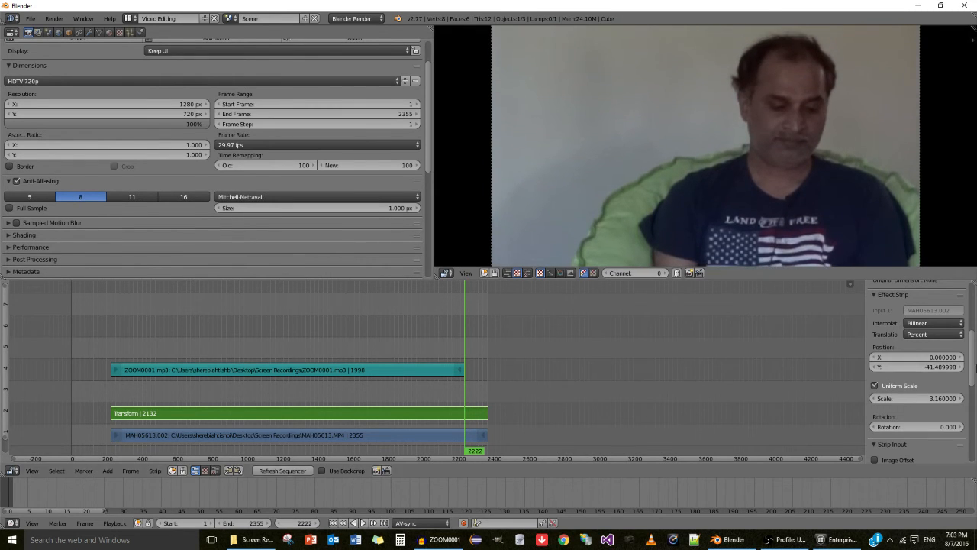
drag(950, 358, 918, 359)
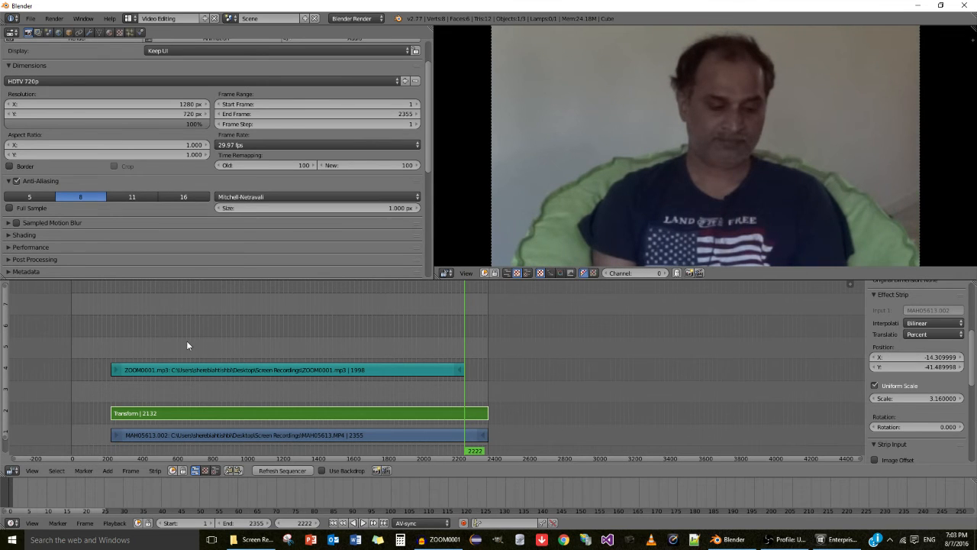
- Play the trimmed sequence from frame 224 to check the reframed picture against the replacement audio, and stop playback
key(Page_Down)
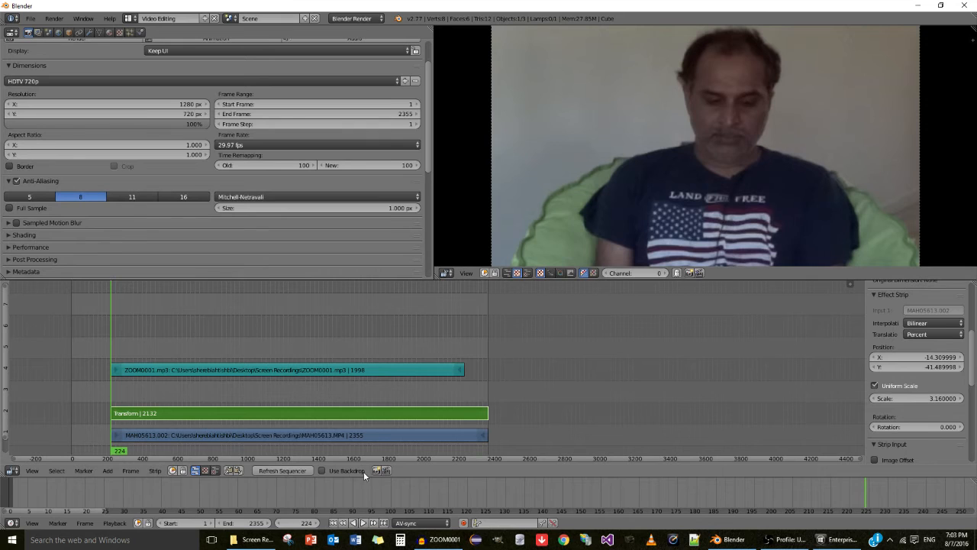
click(364, 522)
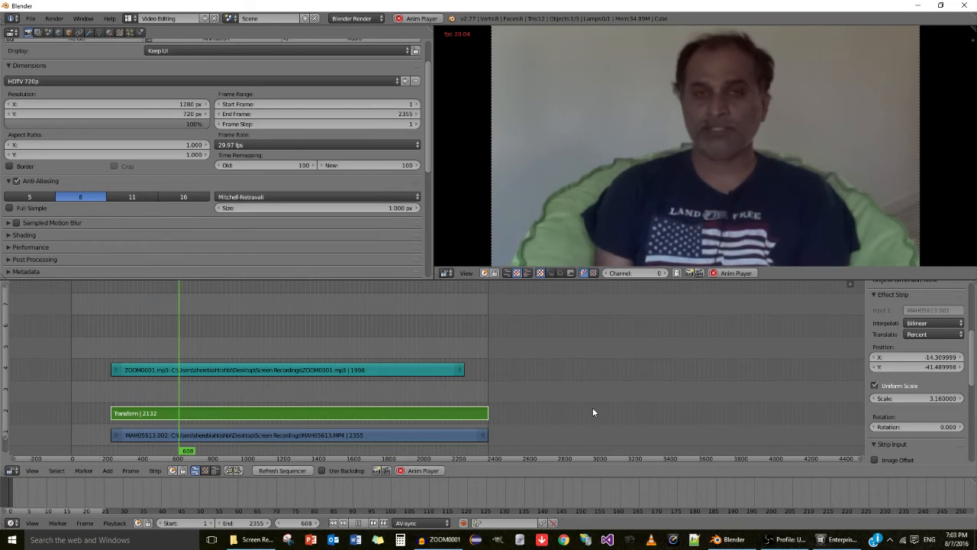
click(361, 524)
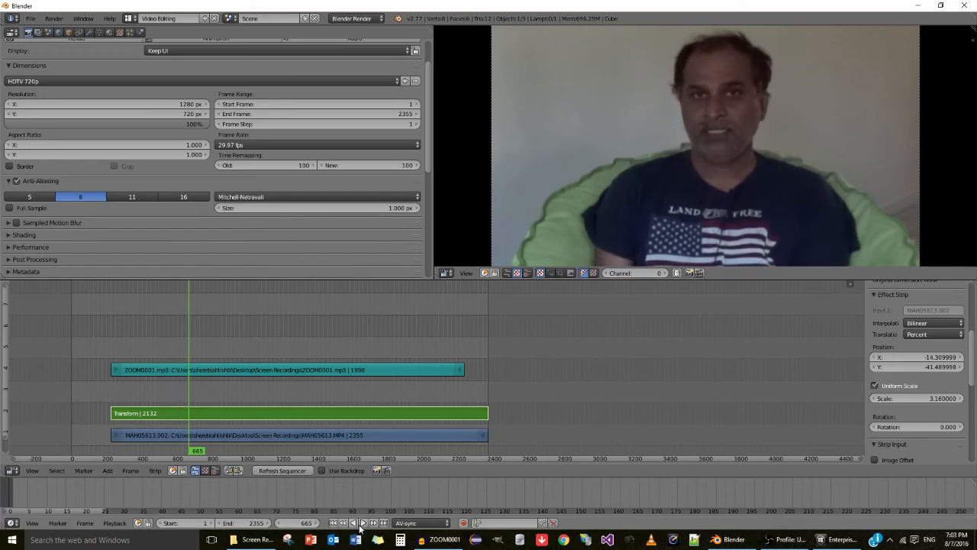
- Move the ZOOM0001.mp3 audio strip down to channel 3, directly above the Transform strip
right_click(303, 370)
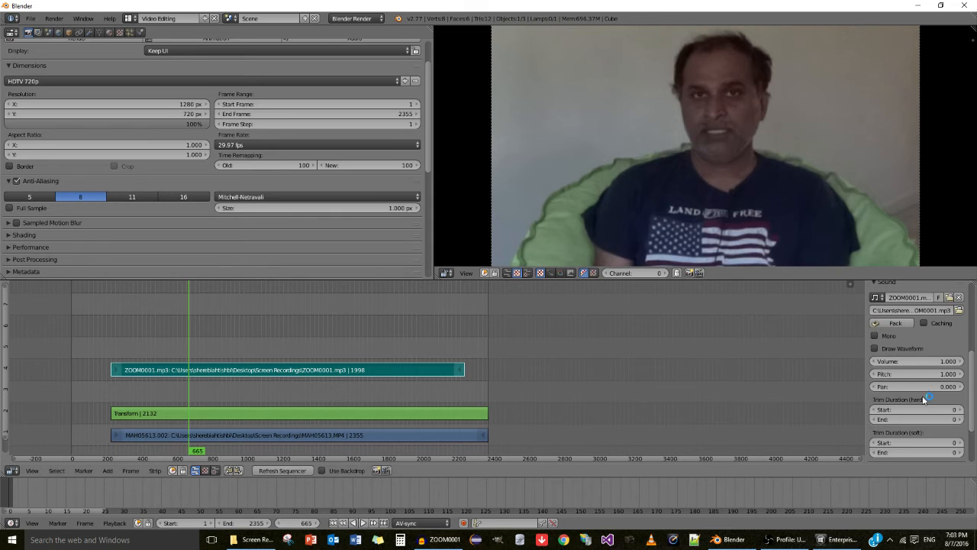
scroll(920, 393, up, 3)
scroll(884, 321, up, 2)
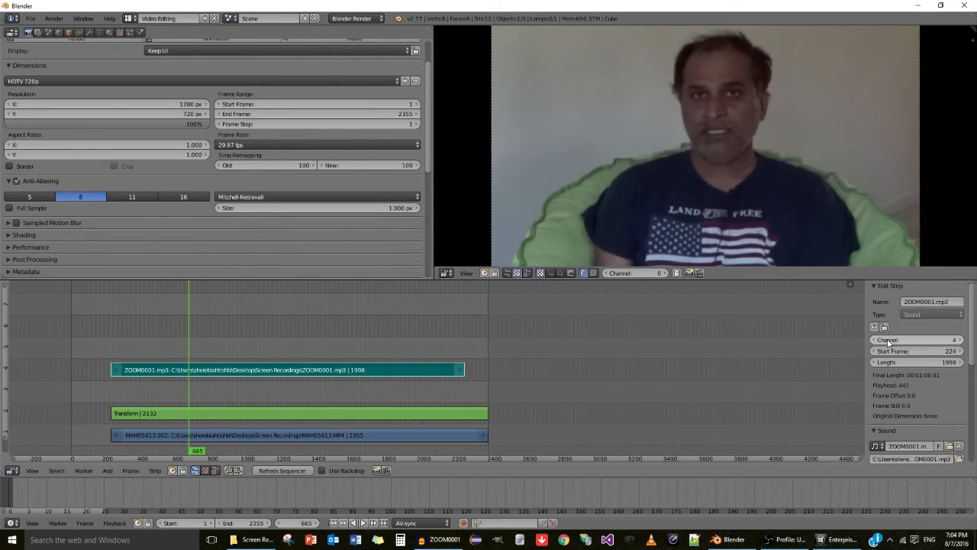
scroll(889, 347, down, 3)
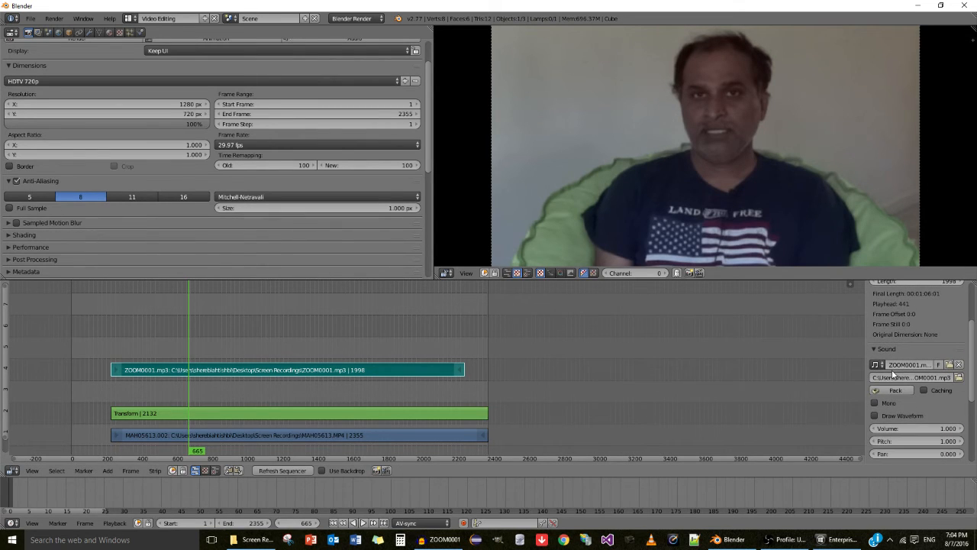
scroll(891, 374, up, 5)
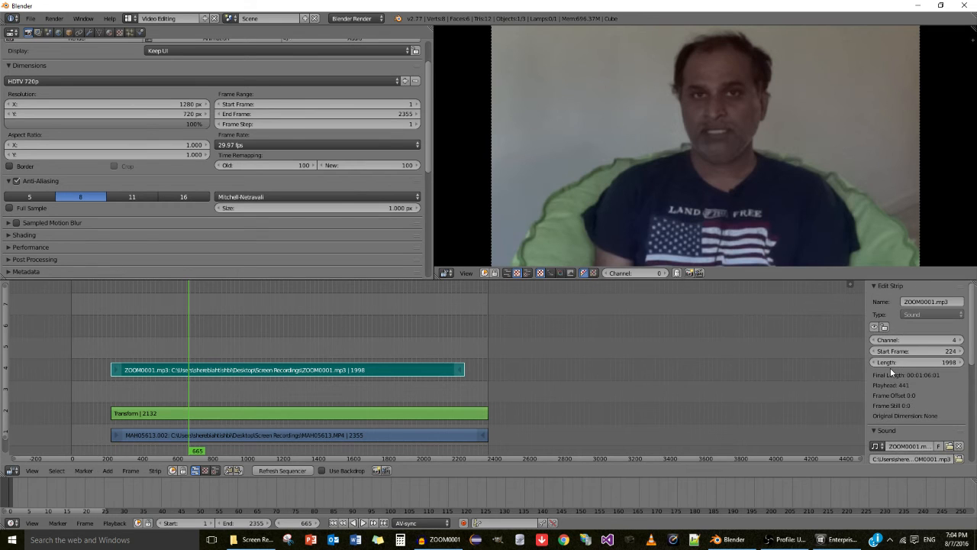
click(874, 340)
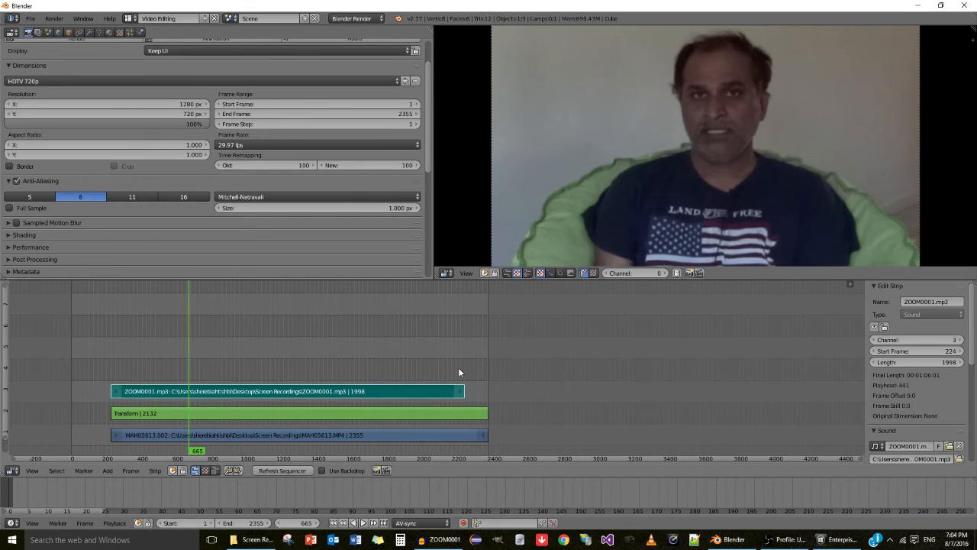
- Limit the scene's frame range to the audio strip's extent, with end frame 2222 and start frame 224
key(Page_Up)
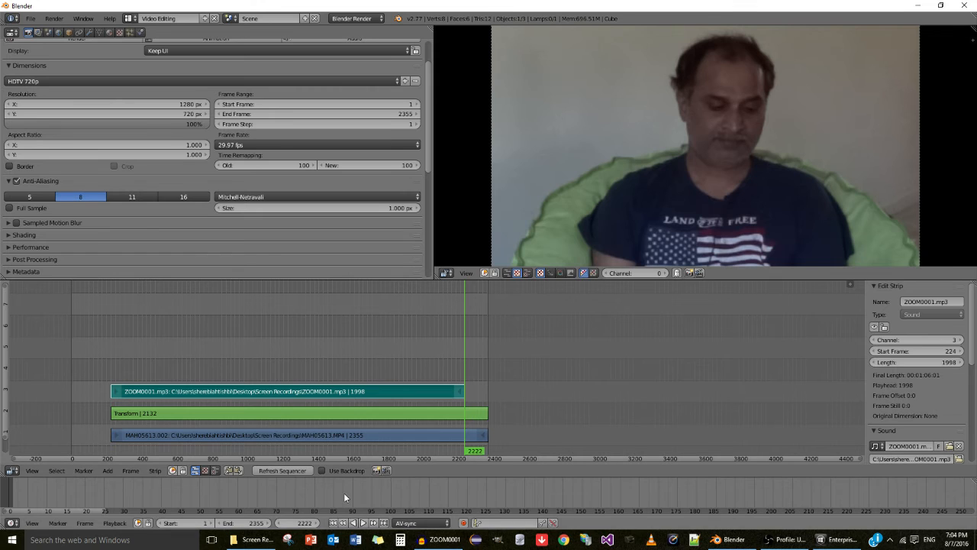
click(257, 525)
text(2222)
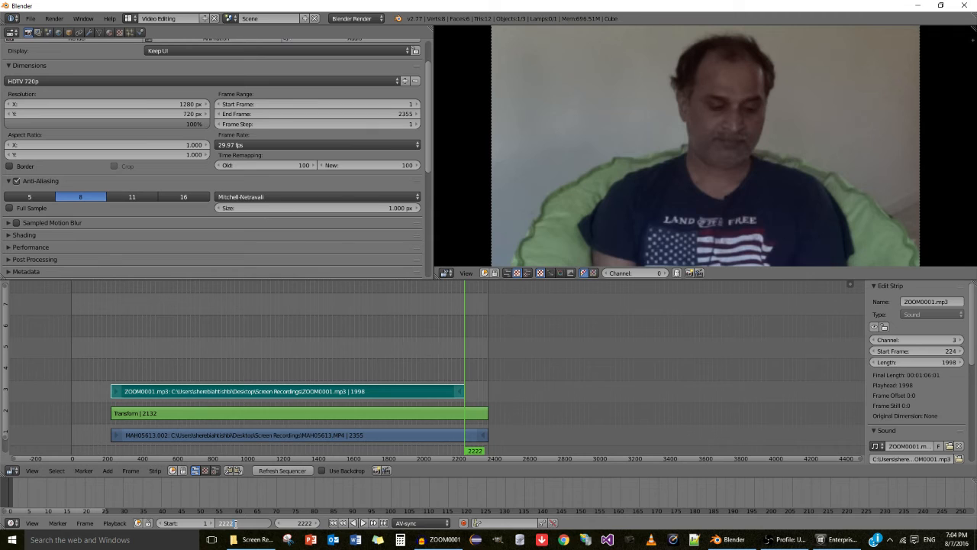
key(Return)
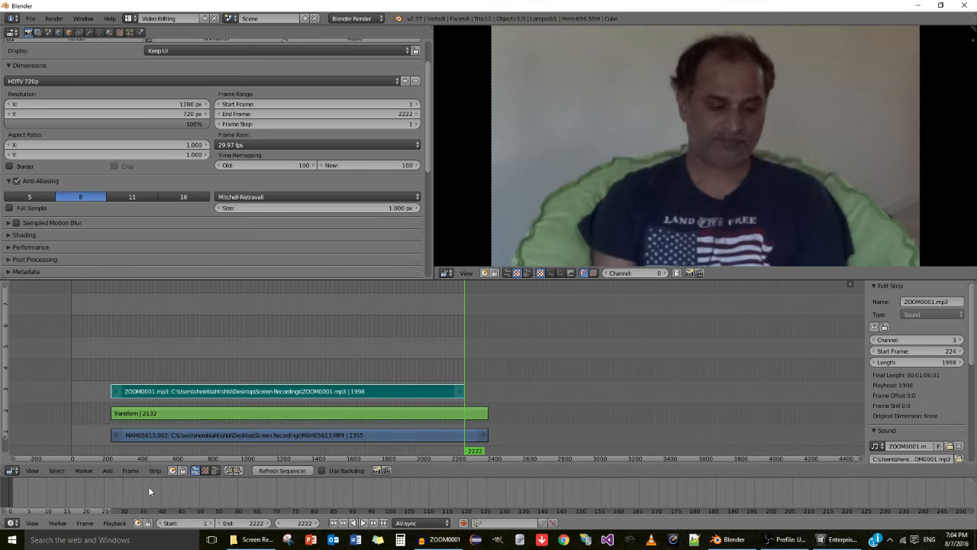
key(Page_Down)
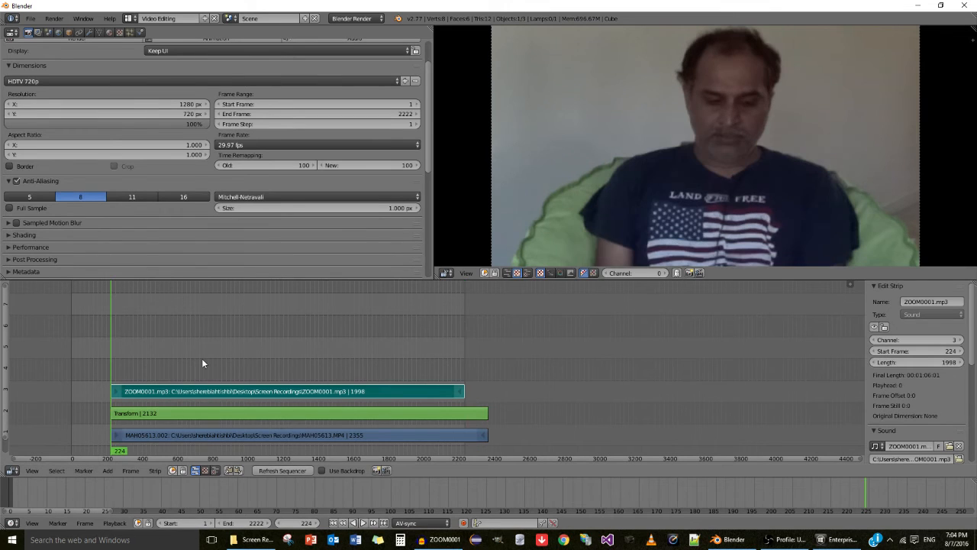
click(194, 525)
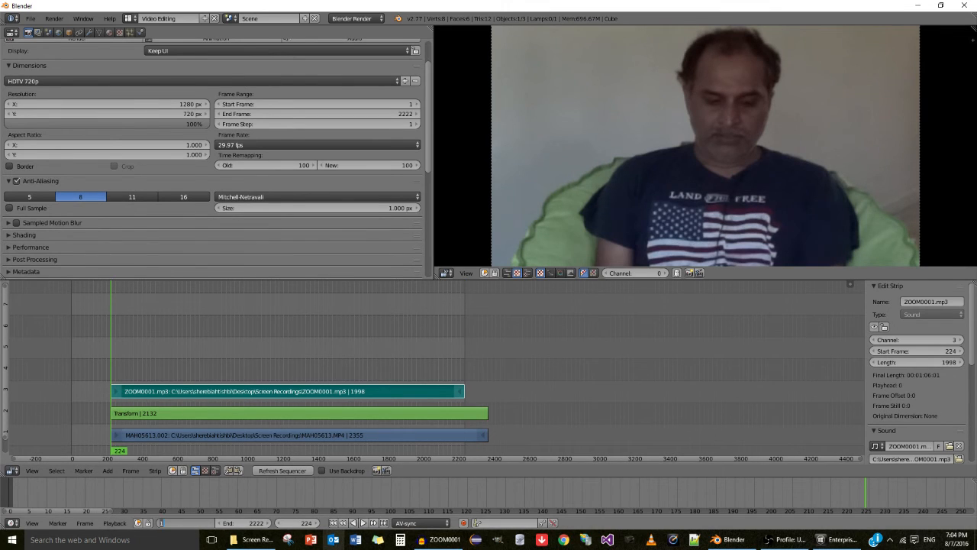
text(224)
key(Return)
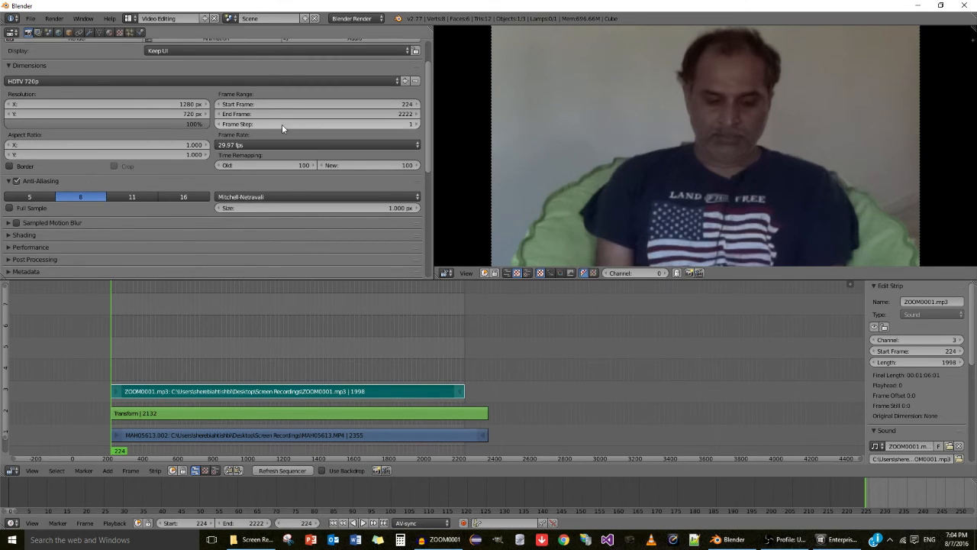
- Set the render output folder to Screen Recordings on the Desktop
scroll(429, 159, up, 2)
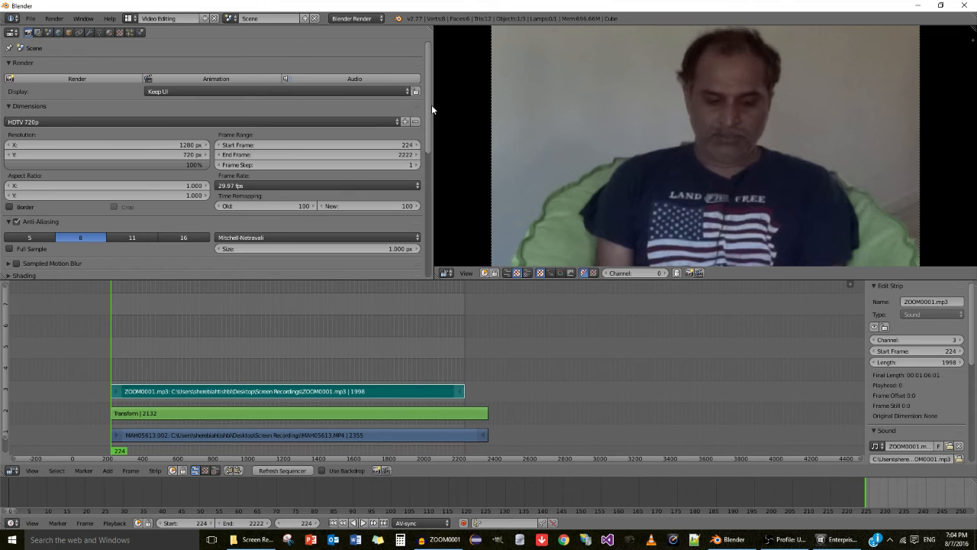
drag(431, 105, 440, 249)
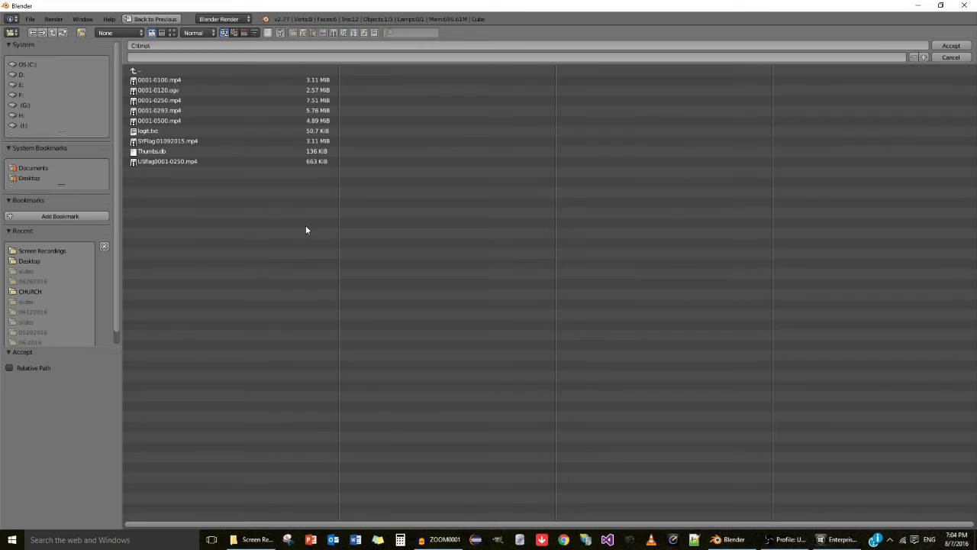
click(31, 178)
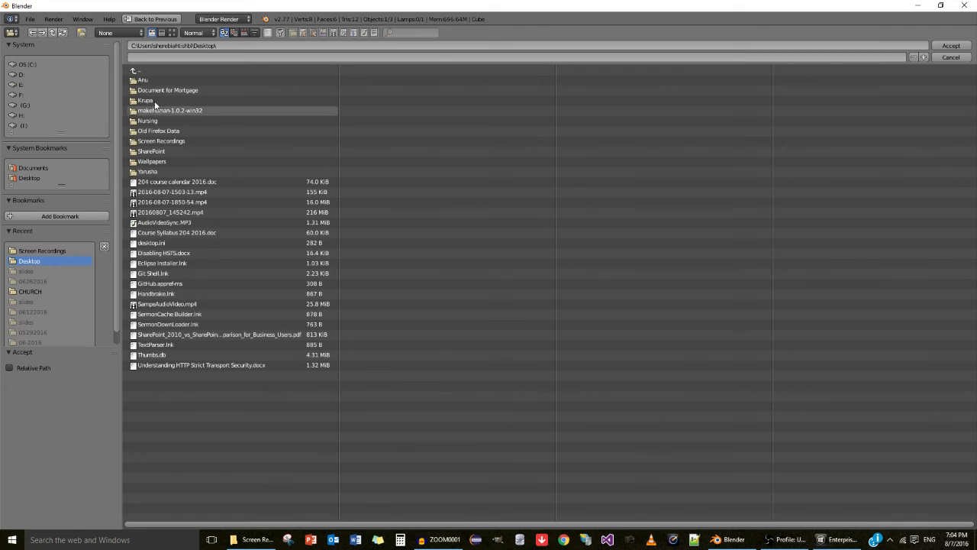
click(160, 141)
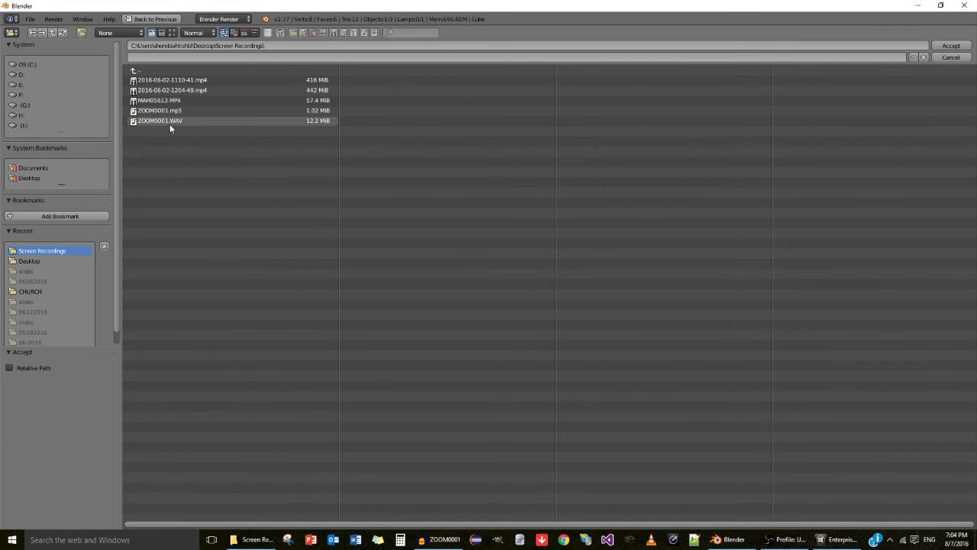
click(947, 48)
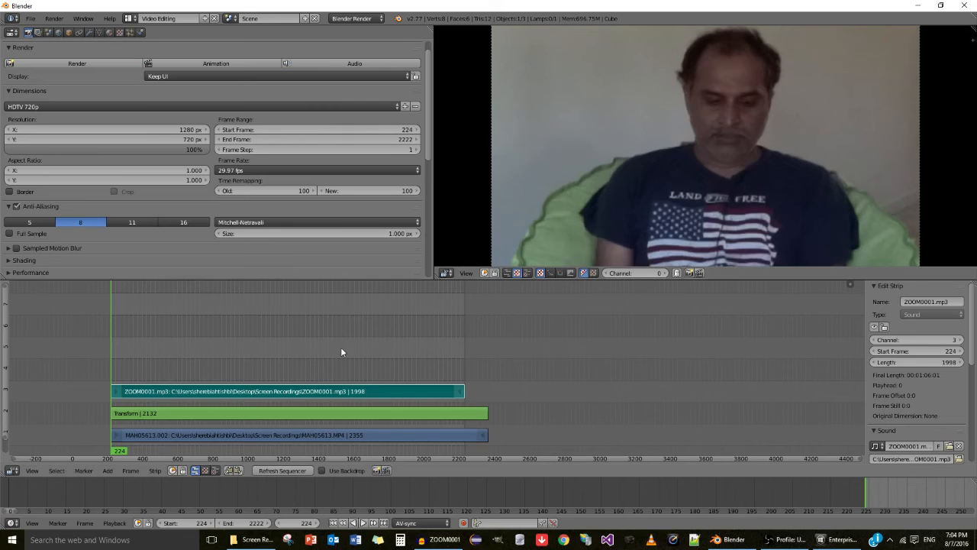
- Render the sequence as an animation, fit the timeline to the frame range, and glance at the Open Broadcaster Software window while it renders
click(215, 64)
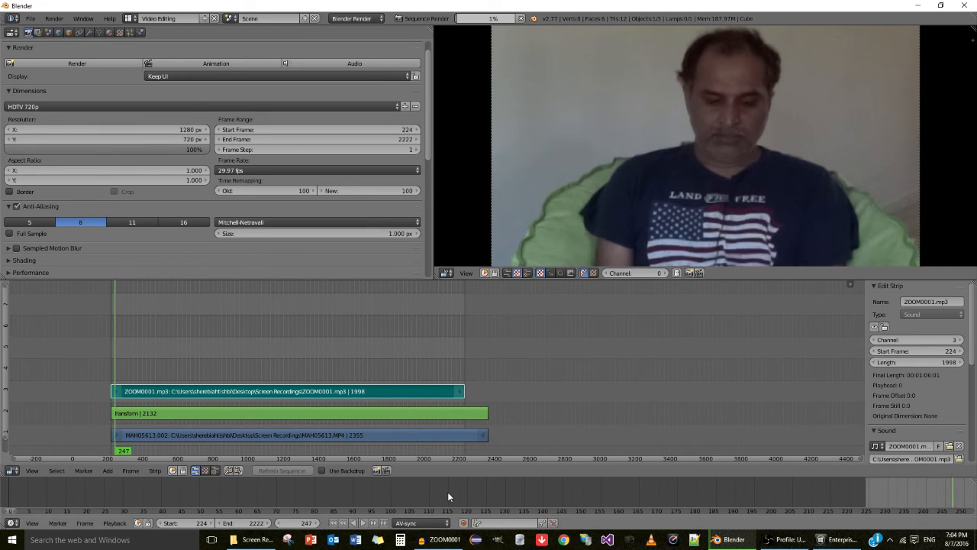
key(Home)
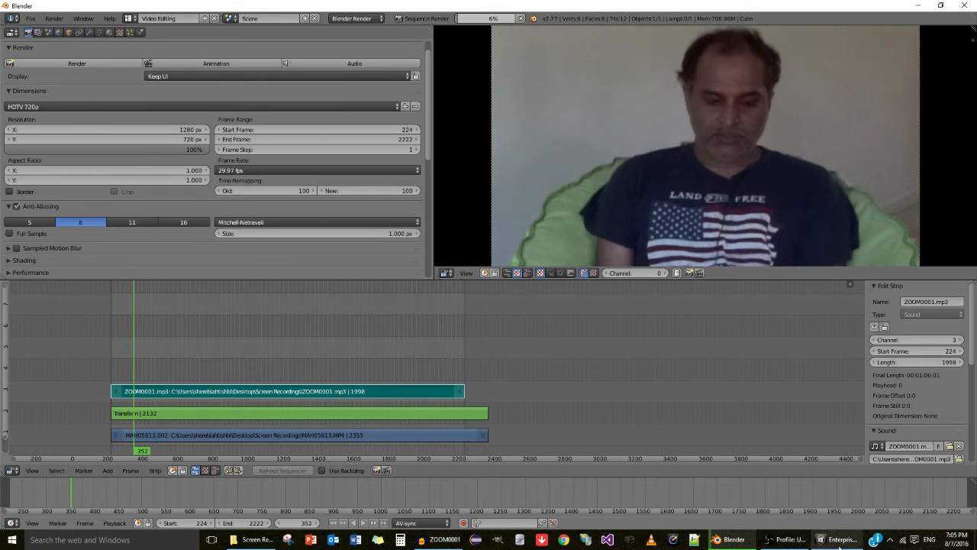
click(788, 540)
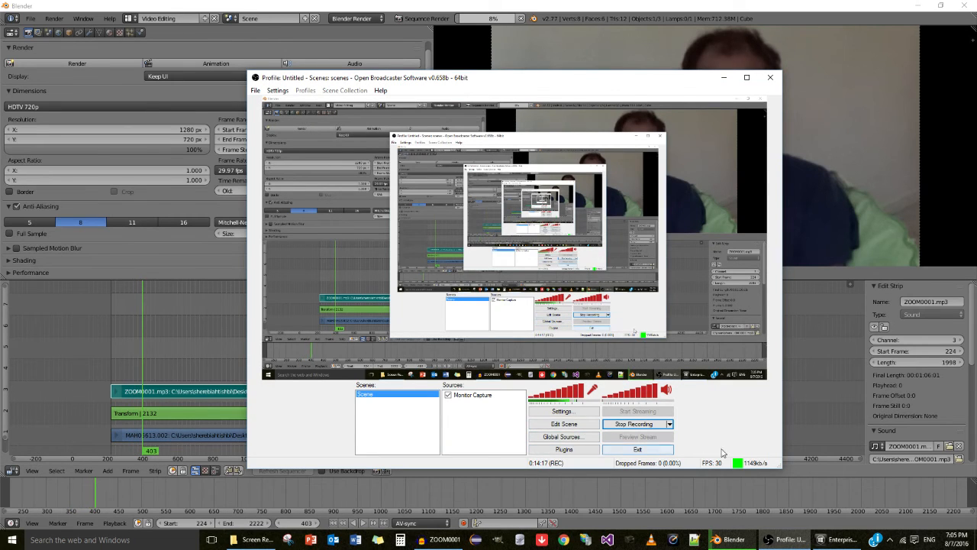
click(725, 78)
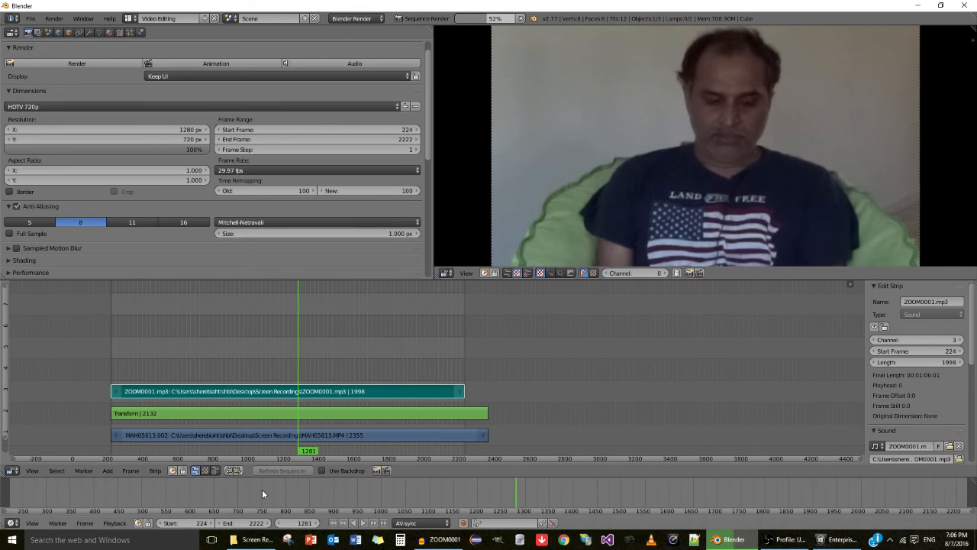
- Switch to File Explorer, browse to C:\My Data\Blender Projects\INTRO, play 0001-0293.mp4, and close the player
click(254, 540)
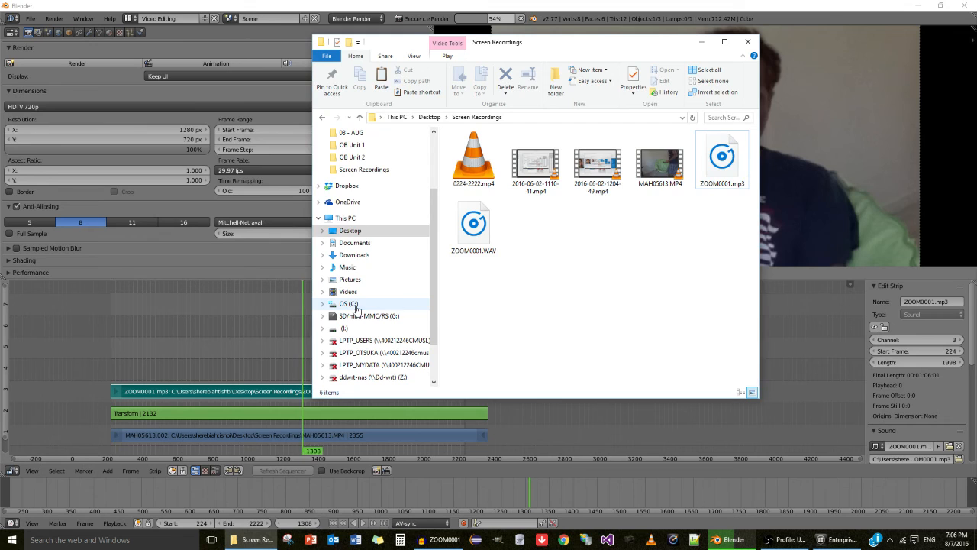
click(348, 303)
double_click(485, 308)
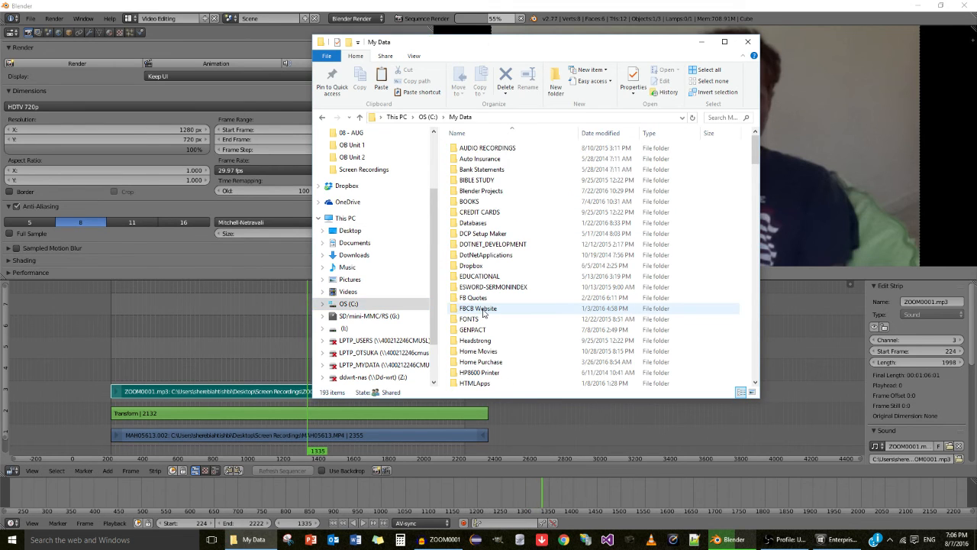
double_click(481, 191)
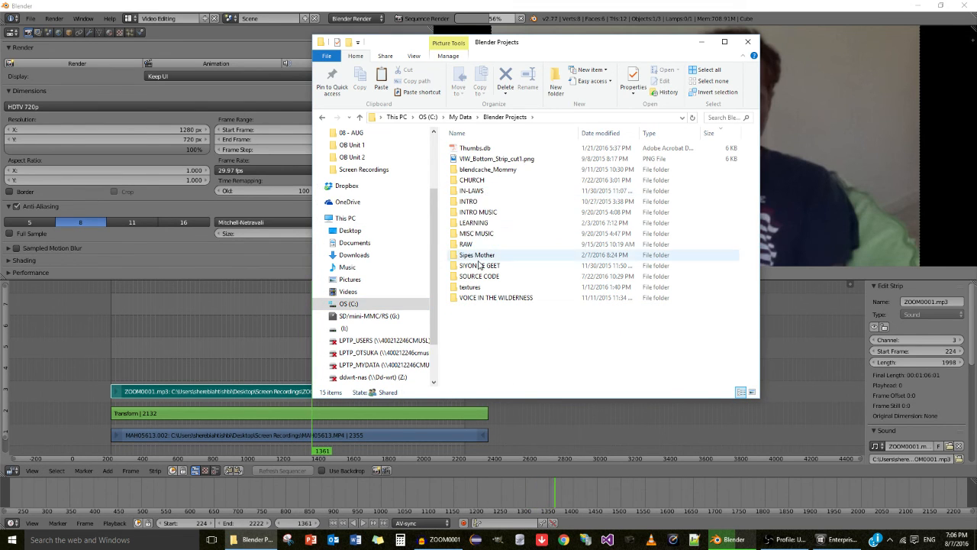
double_click(469, 202)
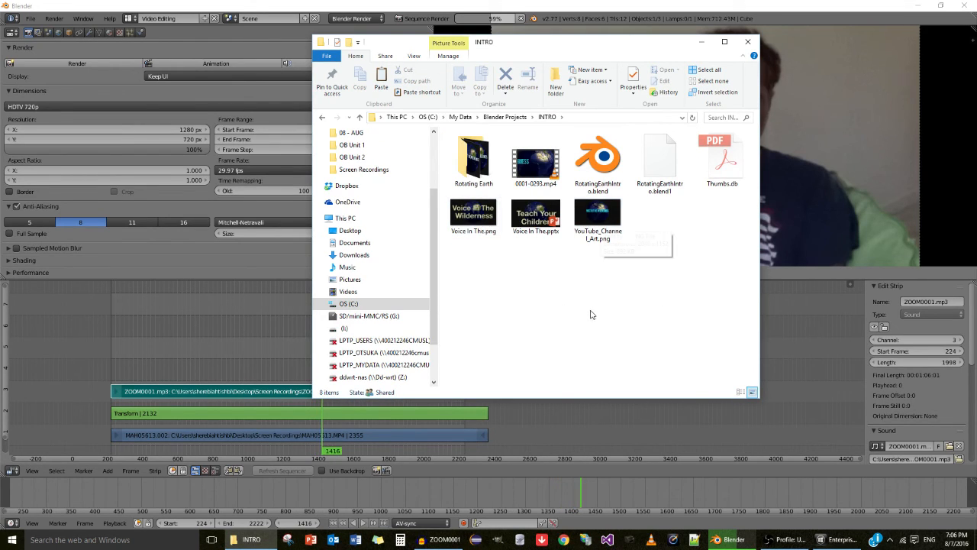
click(525, 171)
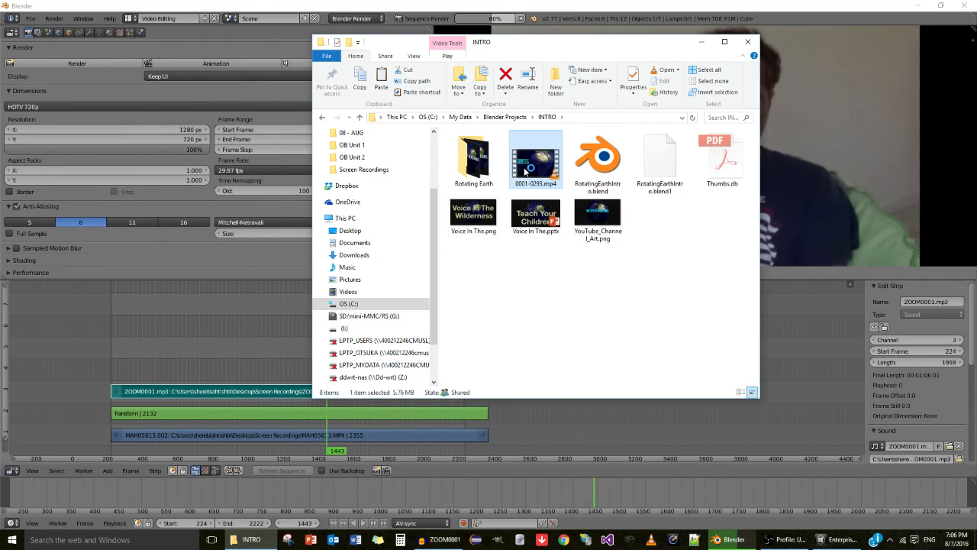
double_click(524, 171)
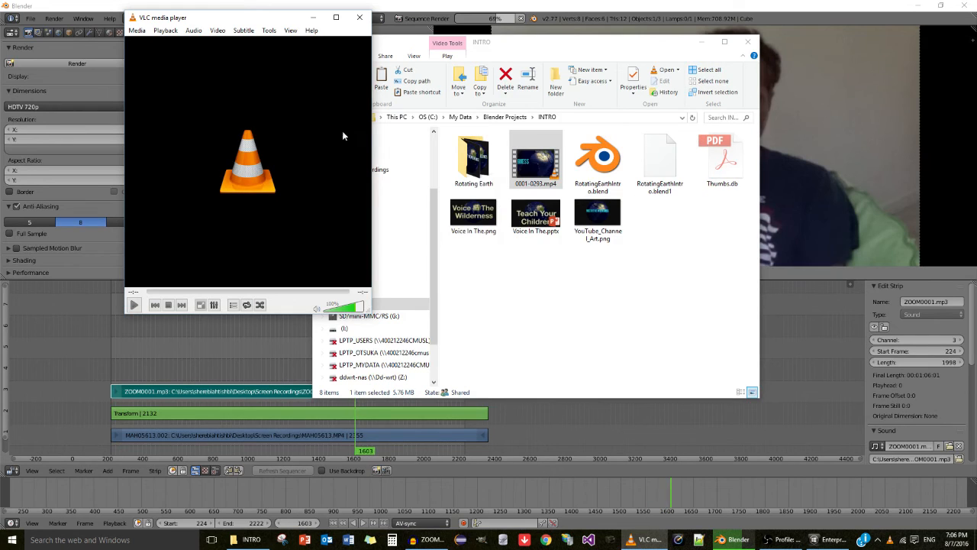
click(359, 17)
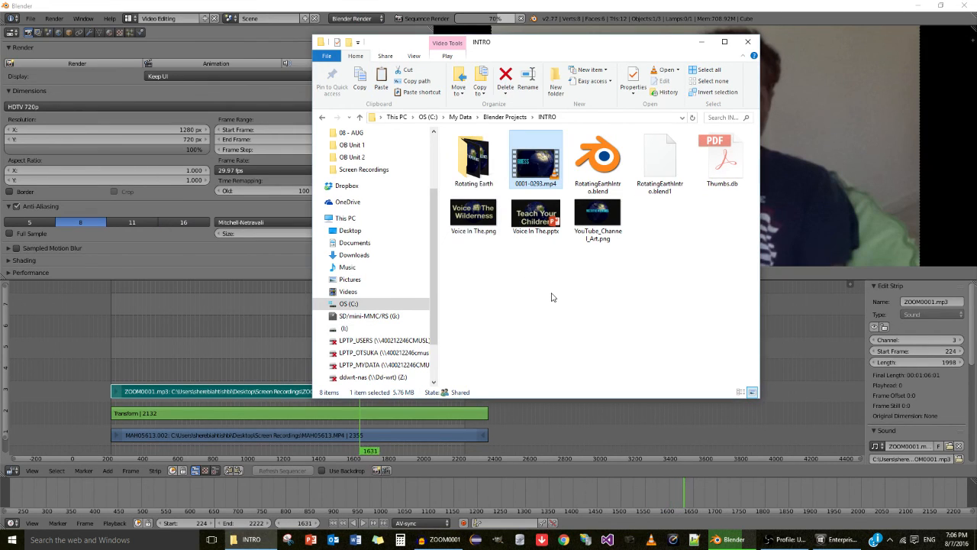
- Play the 0001-0293.mp4 version stored in the Rotating Earth\Pass3 subfolder, and close the player
double_click(473, 160)
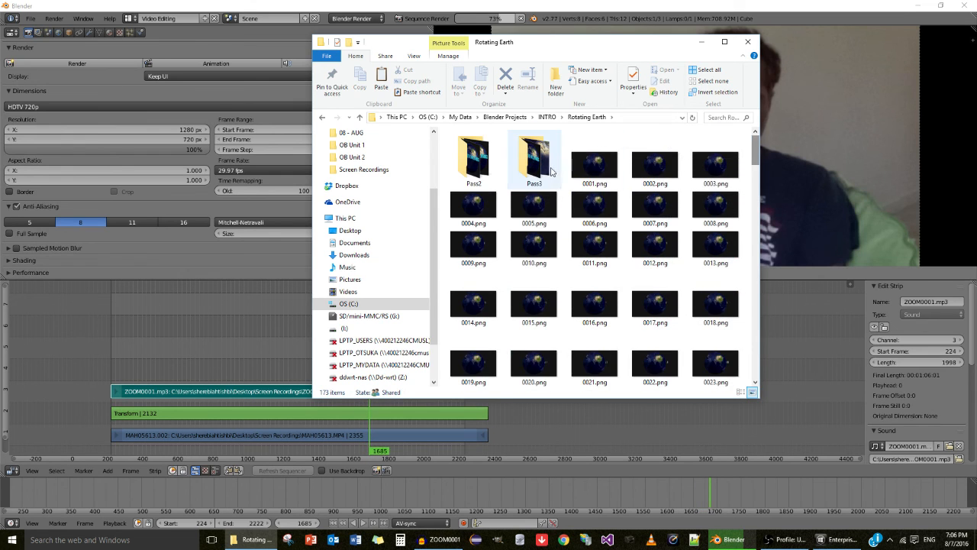
double_click(534, 160)
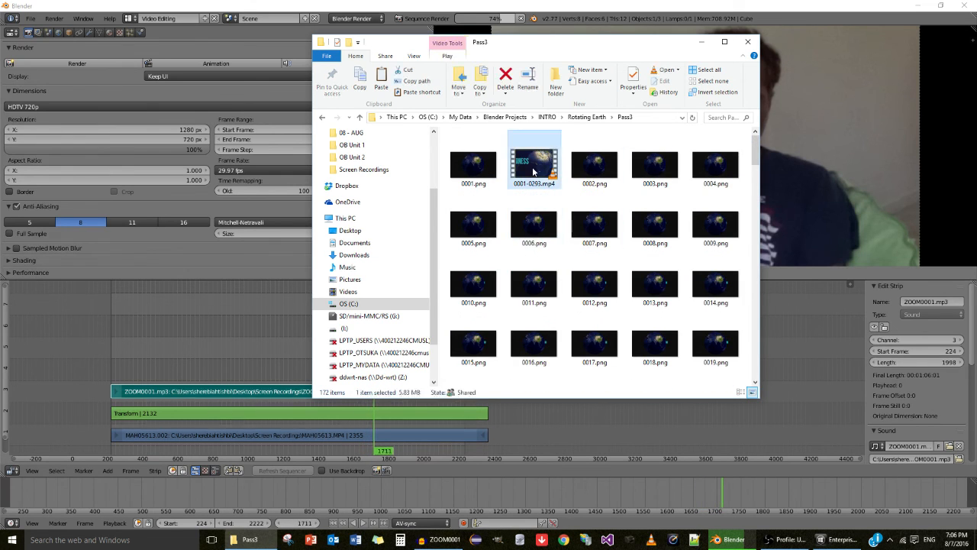
double_click(534, 164)
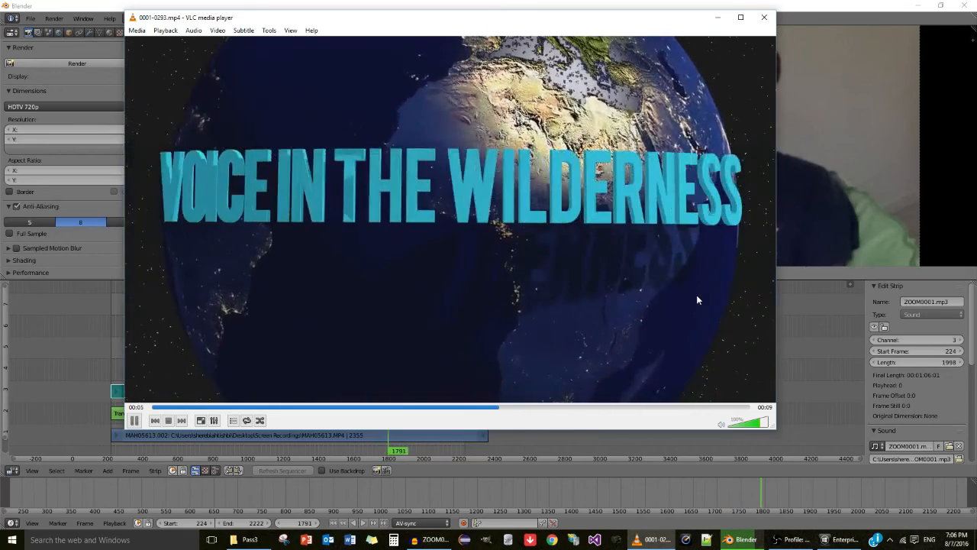
click(765, 16)
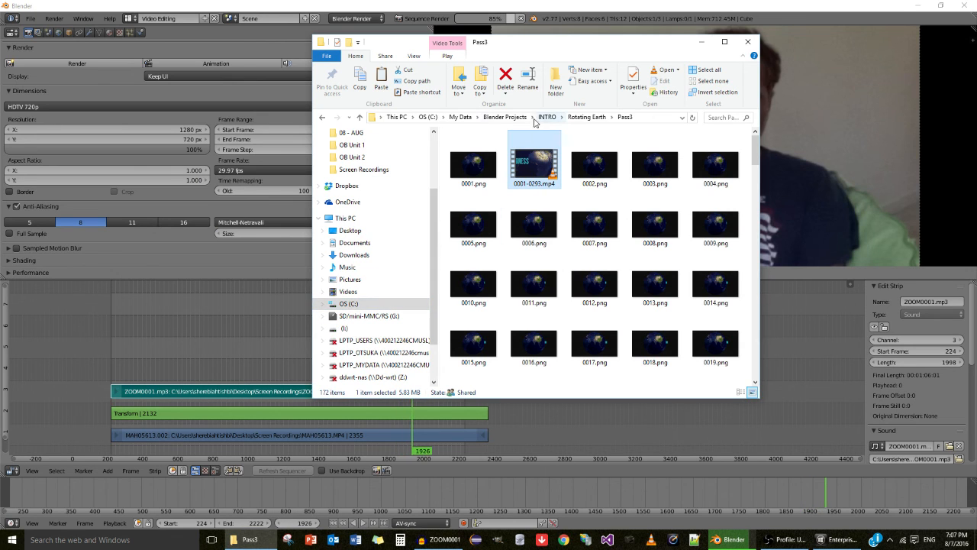
- Look into the INTRO MUSIC folder under Blender Projects, and return to the Screen Recordings folder on the Desktop
click(516, 119)
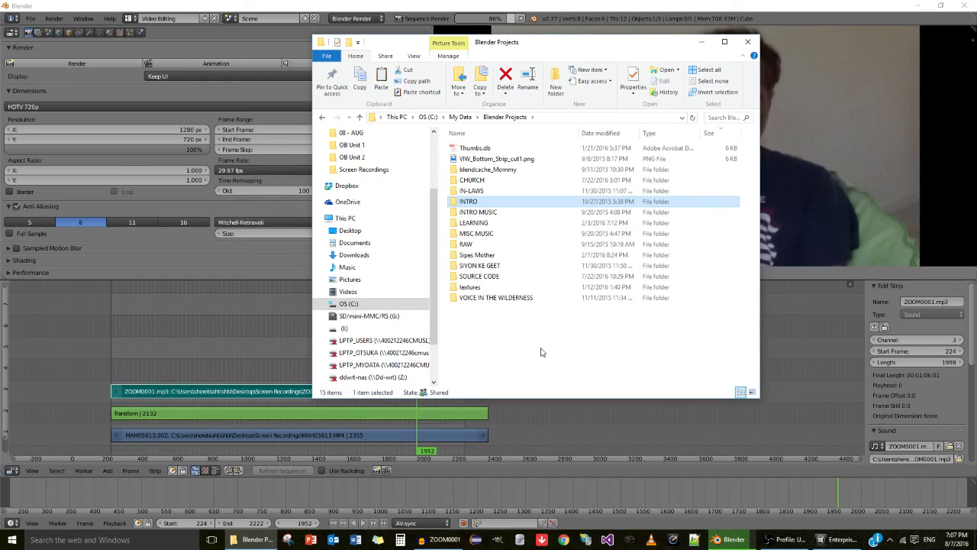
double_click(478, 212)
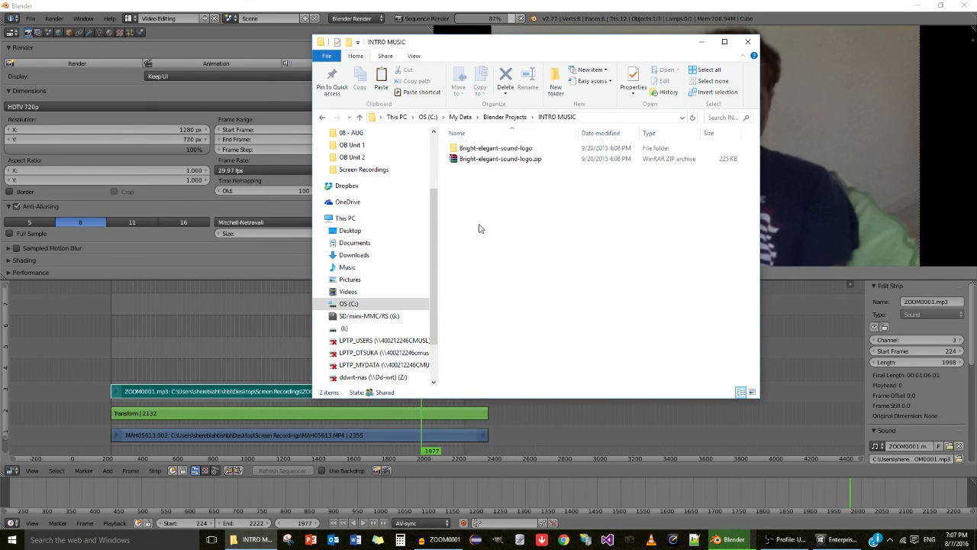
click(323, 117)
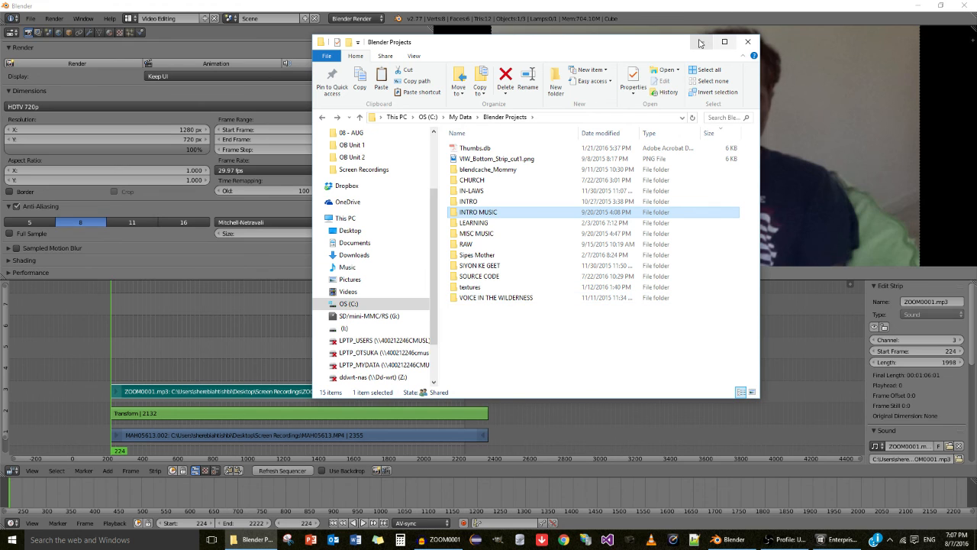
click(369, 169)
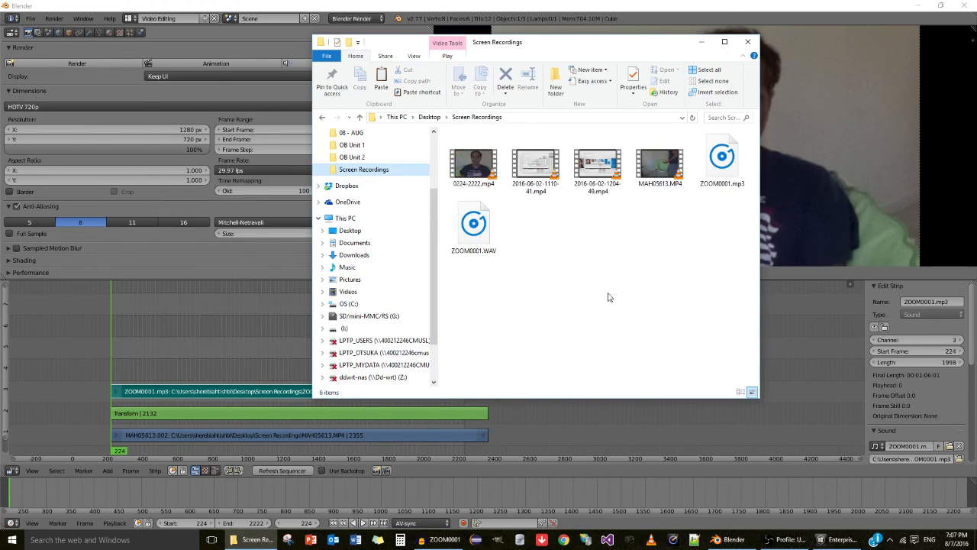
- Play the rendered video 0224-2222.mp4 from the Screen Recordings folder, close the player, and minimize the folder window
double_click(474, 173)
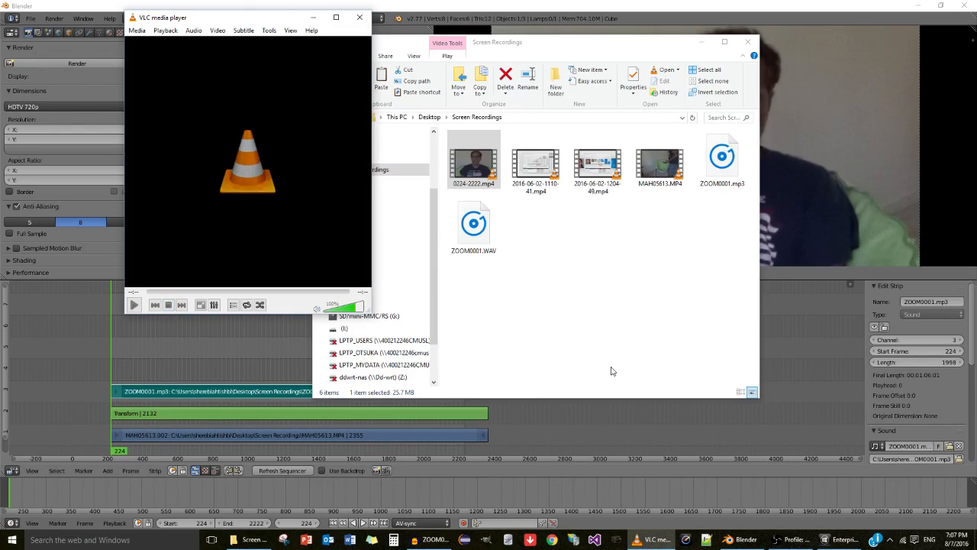
click(359, 17)
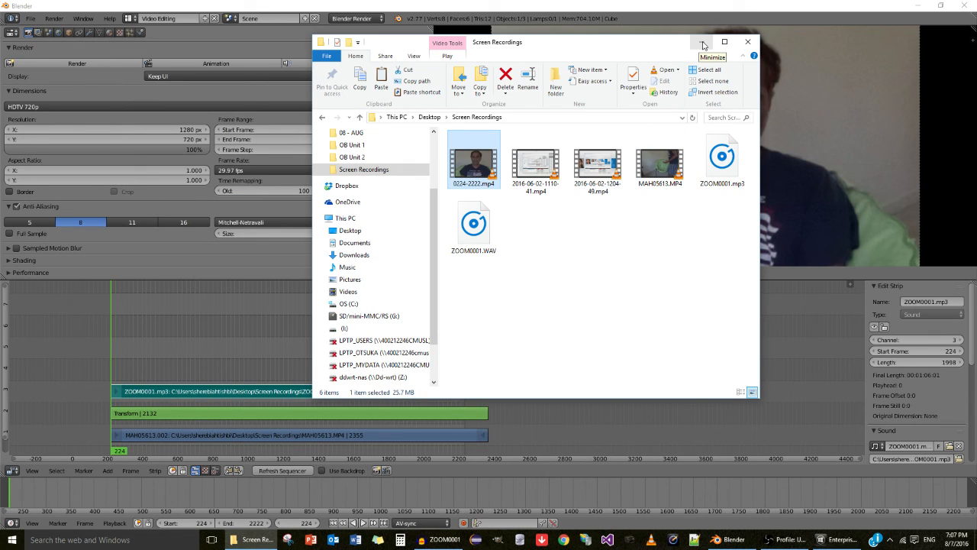
click(700, 43)
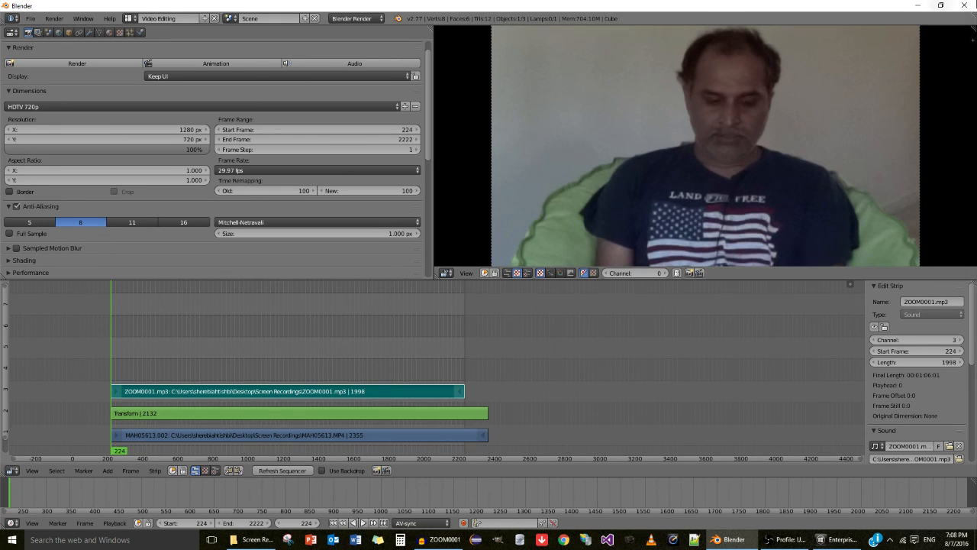
- Minimize Blender and switch to the Open Broadcaster Software window
click(922, 8)
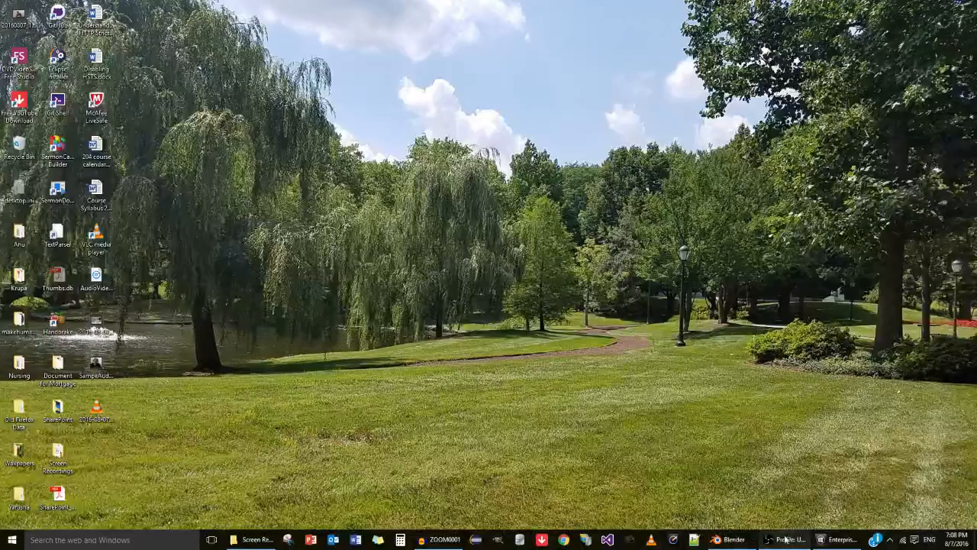
mouse_move(786, 543)
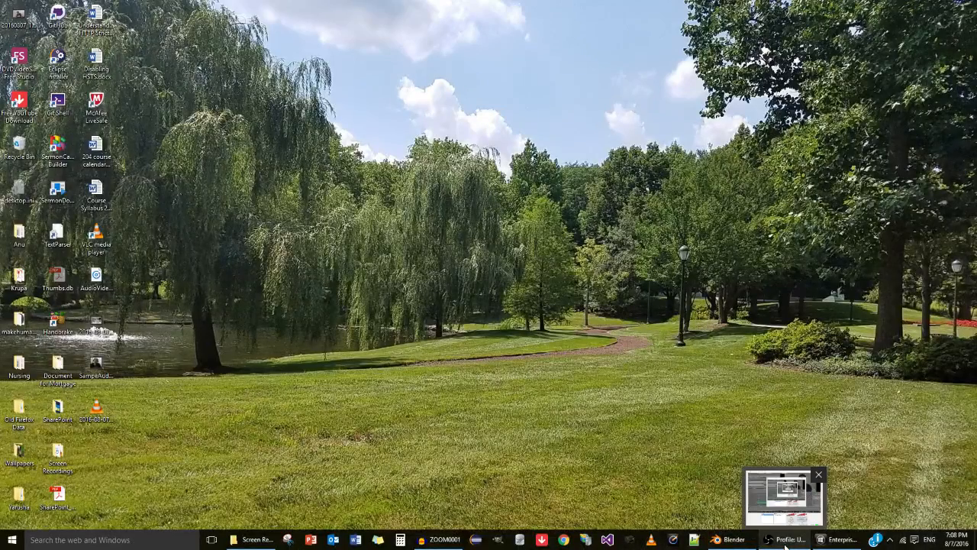
click(786, 543)
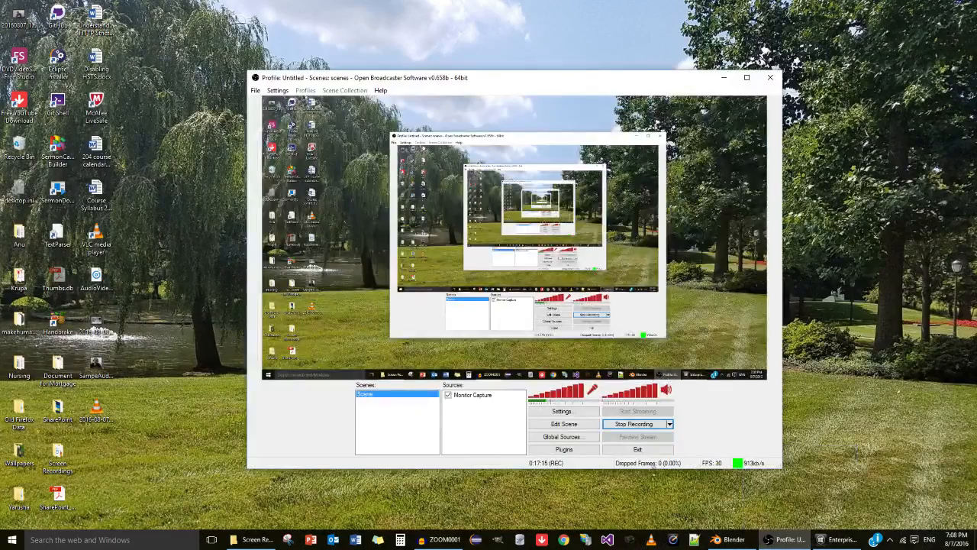